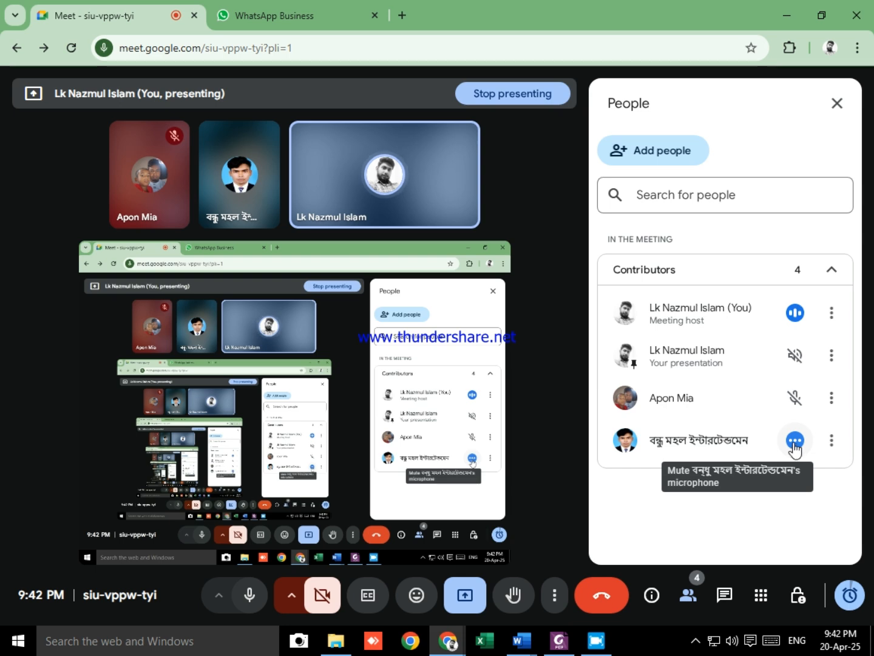
Step: Mute the last listed participant's microphone in the meeting
{"action": "left_click", "coordinate": [795, 447]}
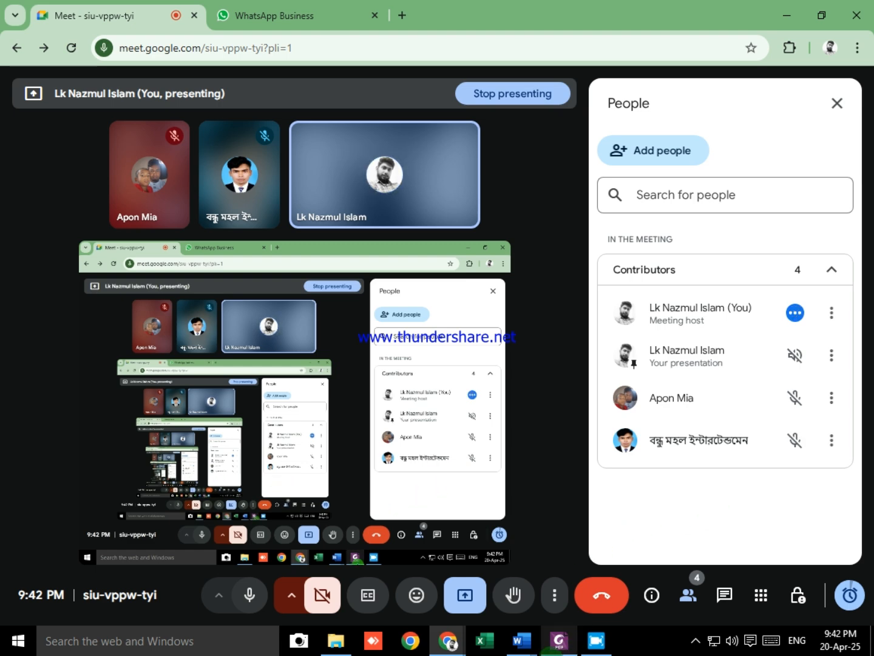
Step: Switch to Class_6 (Module_2).pdf in Foxit PDF Editor and read the page border instructions on page 2
{"action": "left_click", "coordinate": [560, 648]}
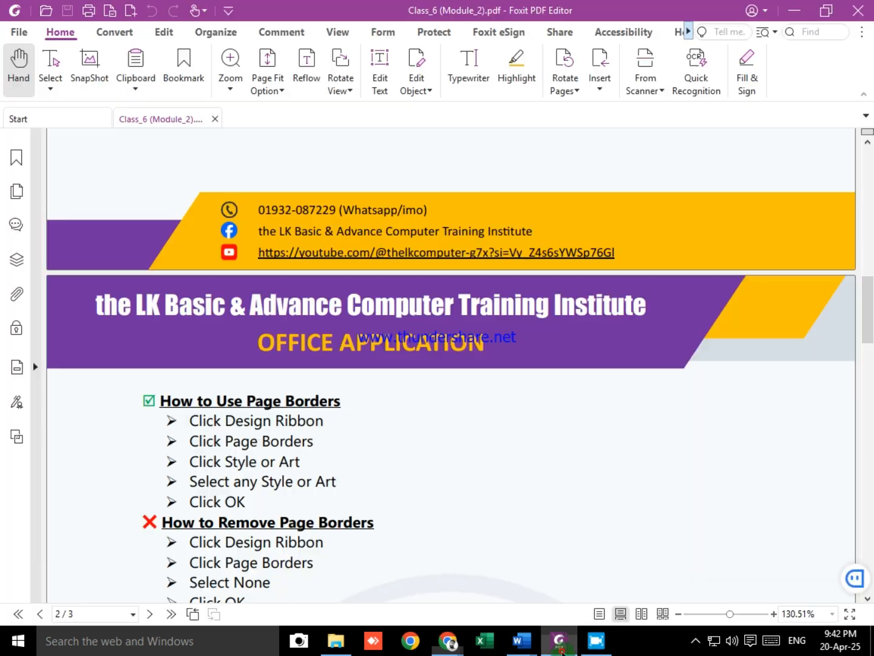
{"action": "scroll", "coordinate": [654, 552], "scroll_direction": "up", "scroll_amount": 10}
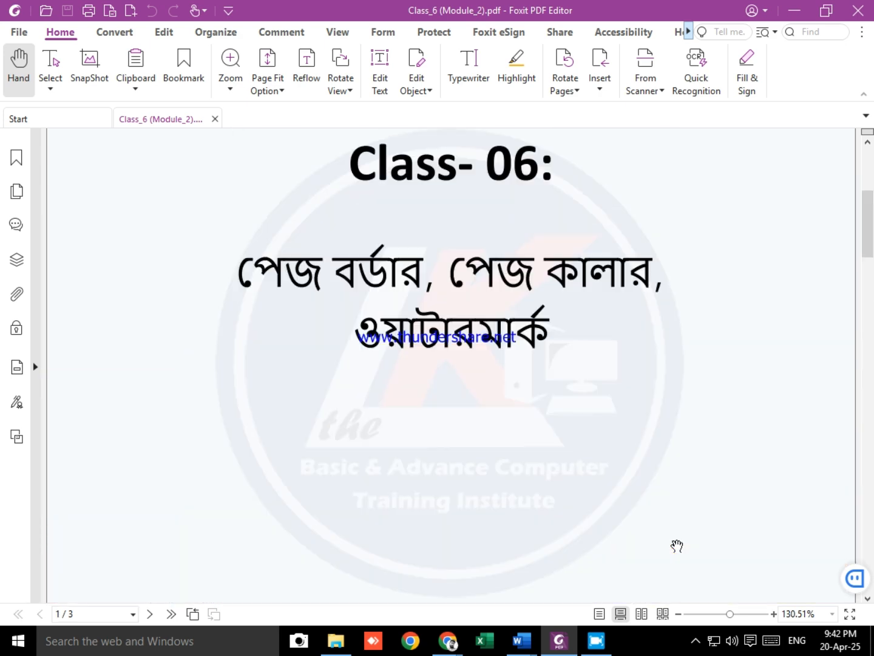
{"action": "scroll", "coordinate": [283, 439], "scroll_direction": "down", "scroll_amount": 5}
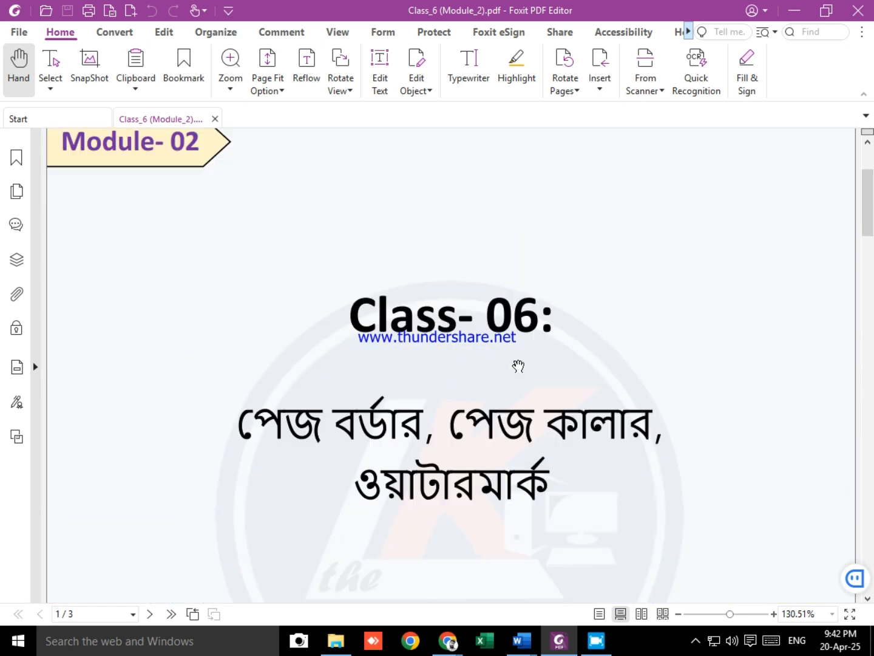
{"action": "scroll", "coordinate": [475, 468], "scroll_direction": "down", "scroll_amount": 10}
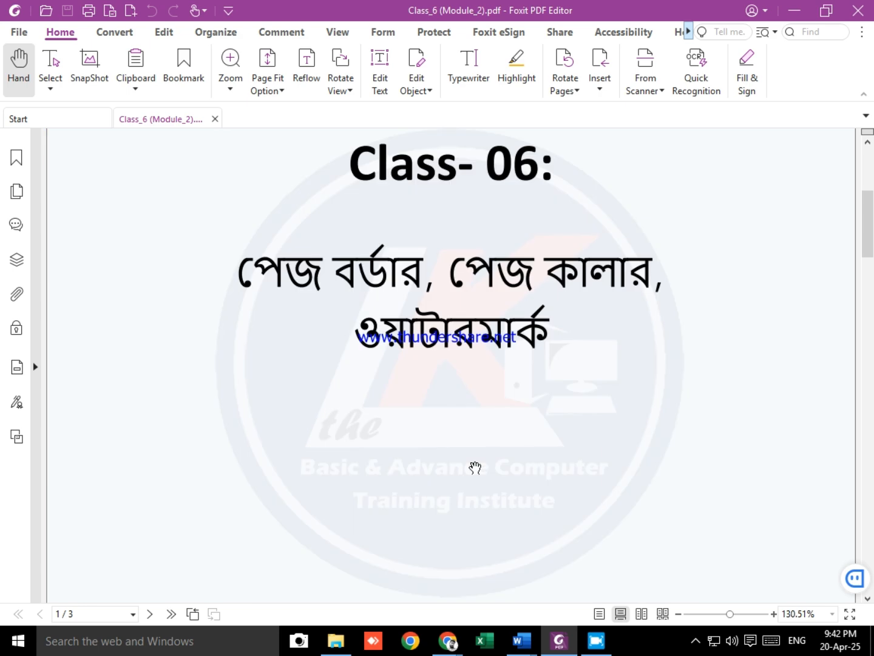
{"action": "scroll", "coordinate": [474, 467], "scroll_direction": "down", "scroll_amount": 13}
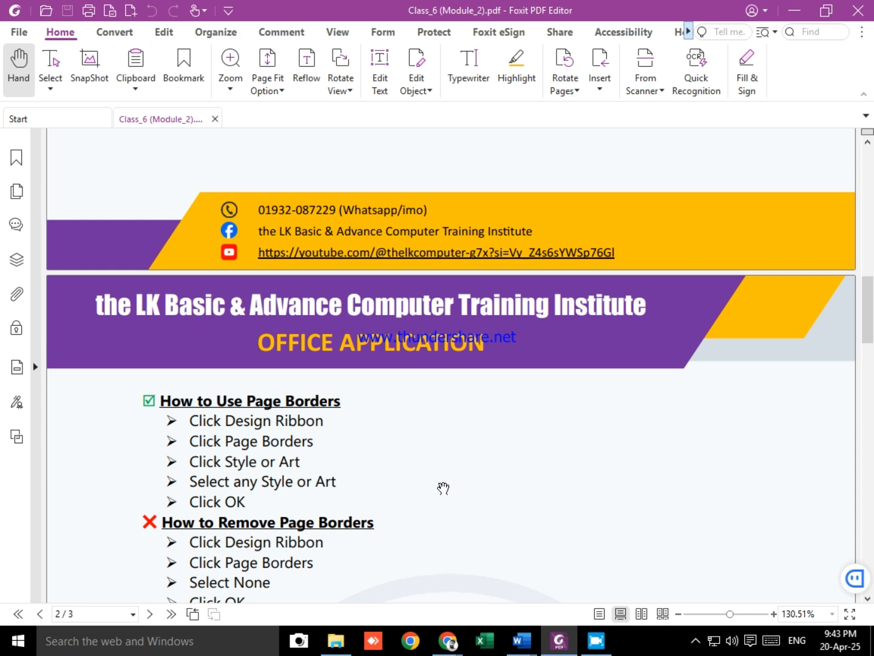
{"action": "scroll", "coordinate": [444, 488], "scroll_direction": "down", "scroll_amount": 3}
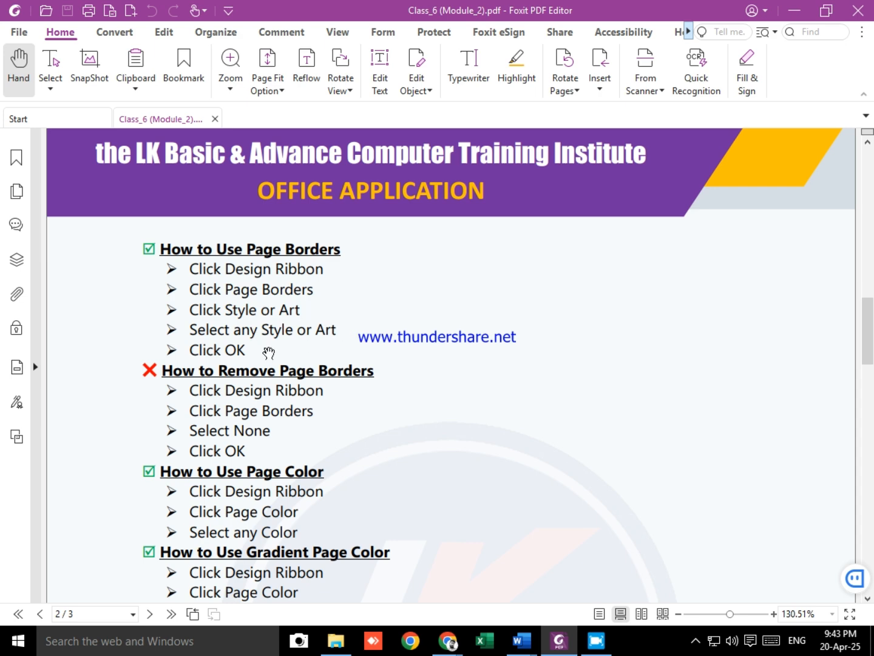
{"action": "key", "text": "alt+Tab"}
{"action": "key", "text": "alt+Tab"}
{"action": "key", "text": "alt+Tab"}
{"action": "key", "text": "alt+Tab"}
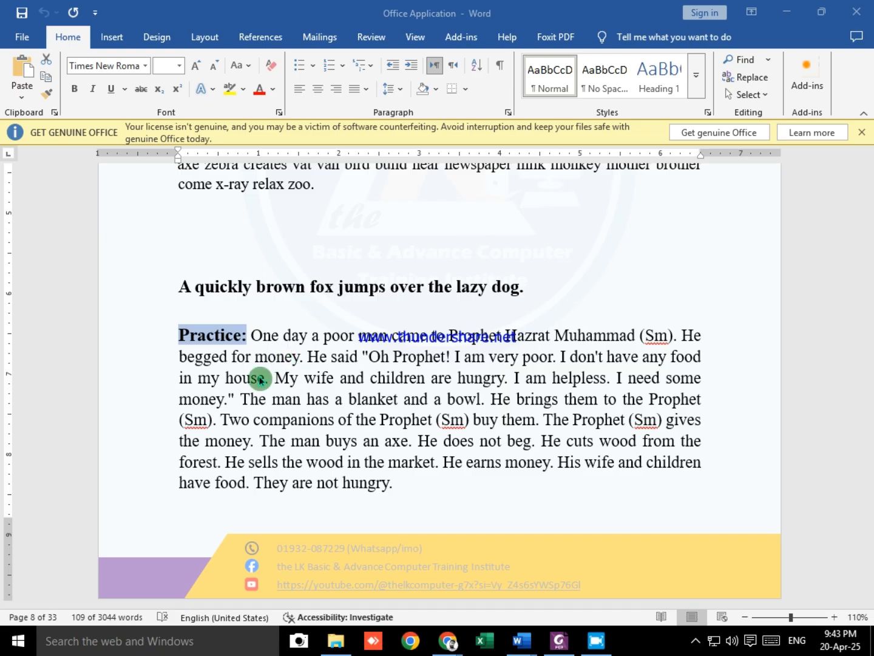
{"action": "triple_click", "coordinate": [260, 380]}
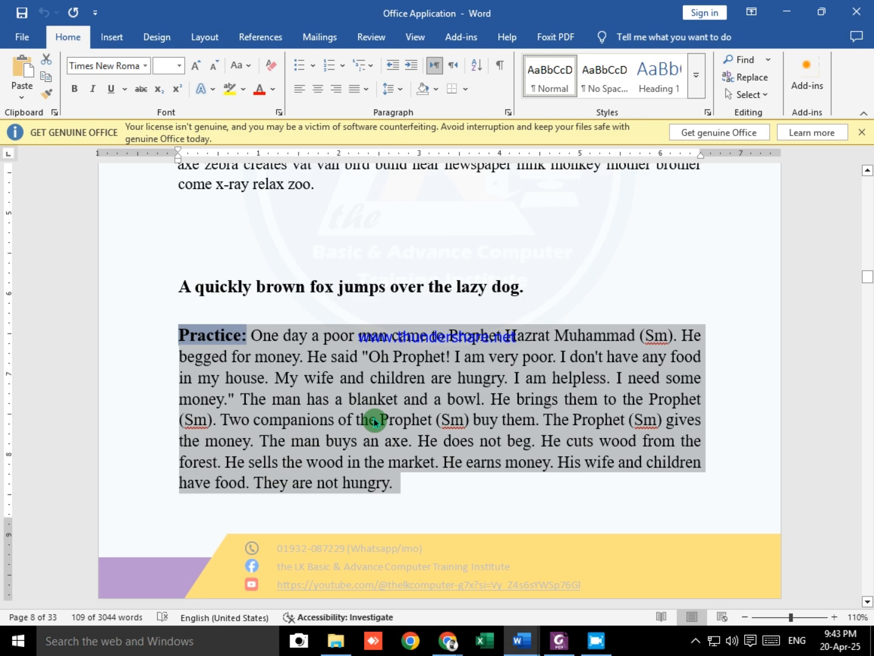
{"action": "key", "text": "alt+Tab"}
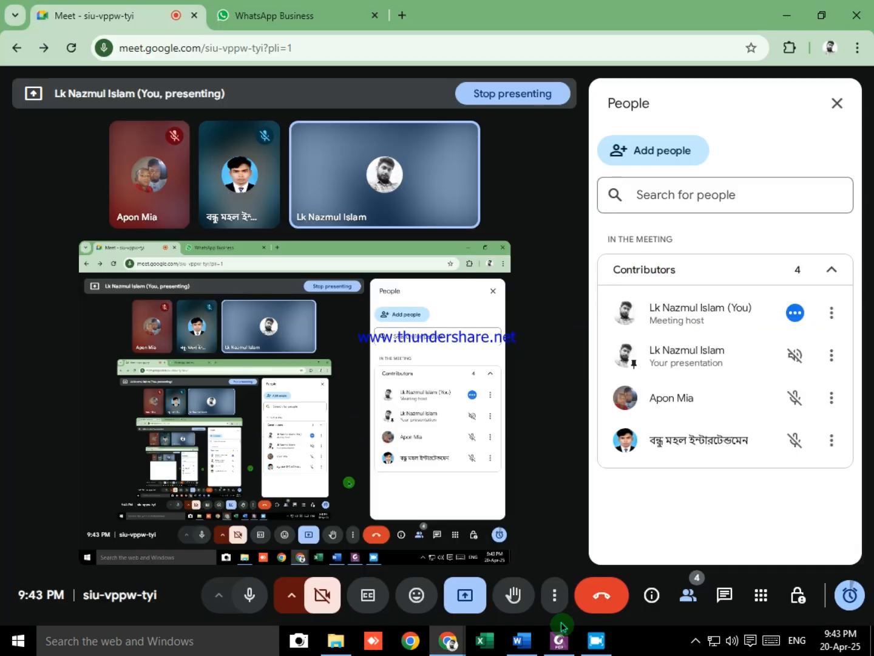
Step: Switch to Document1 in Word and look through its practice paragraphs
{"action": "left_click", "coordinate": [522, 640]}
{"action": "scroll", "coordinate": [521, 397], "scroll_direction": "down", "scroll_amount": 7}
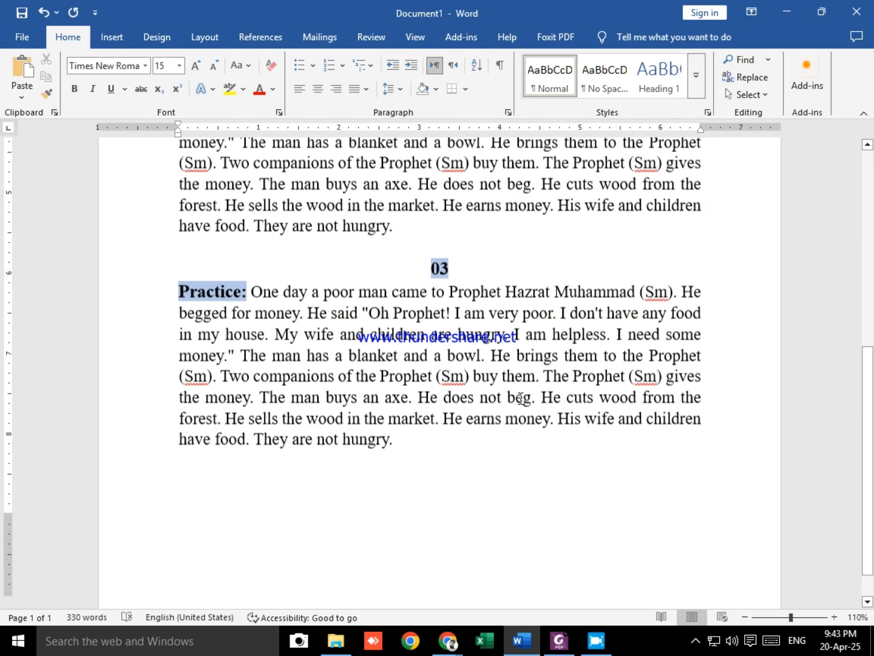
{"action": "scroll", "coordinate": [511, 406], "scroll_direction": "up", "scroll_amount": 8}
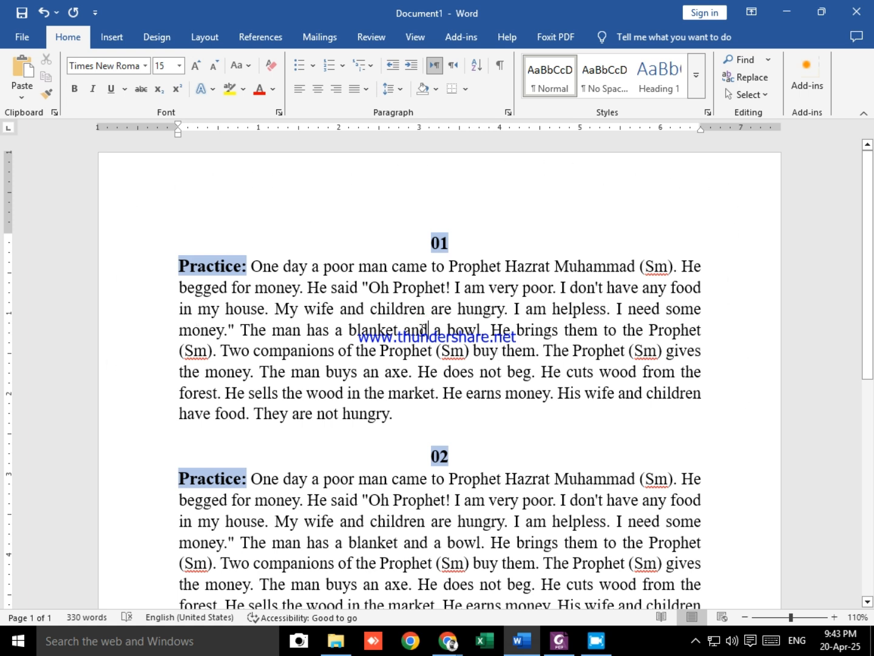
Step: Open the document's page border settings and examine the available line styles and art patterns
{"action": "left_click", "coordinate": [153, 41]}
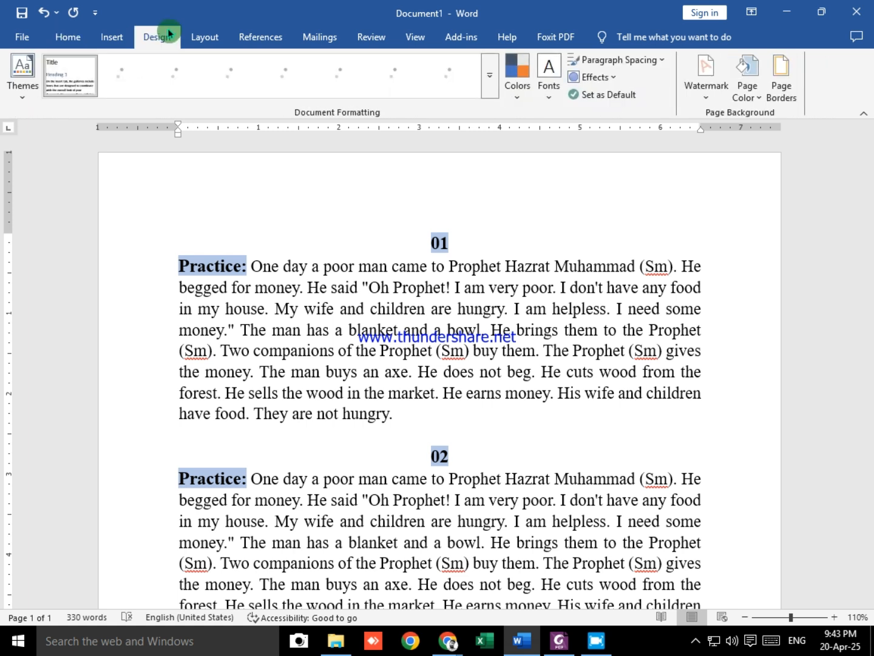
{"action": "left_click", "coordinate": [787, 96]}
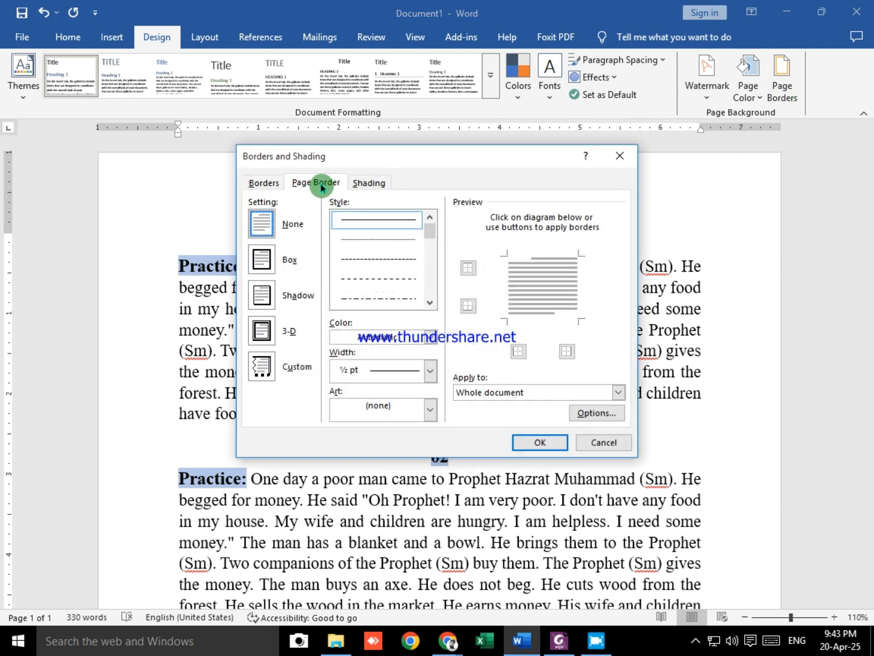
{"action": "left_click", "coordinate": [263, 182]}
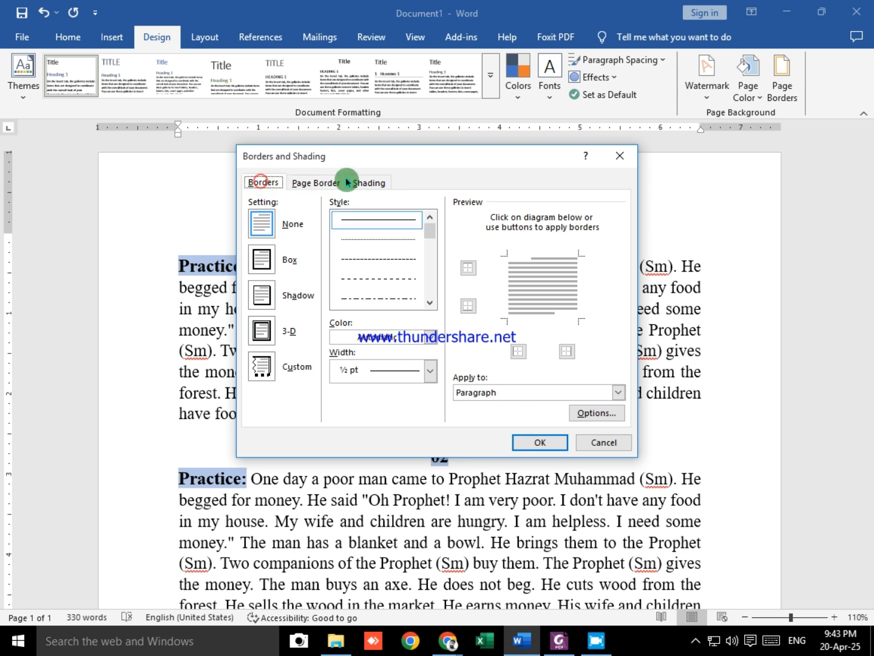
{"action": "left_click", "coordinate": [311, 183]}
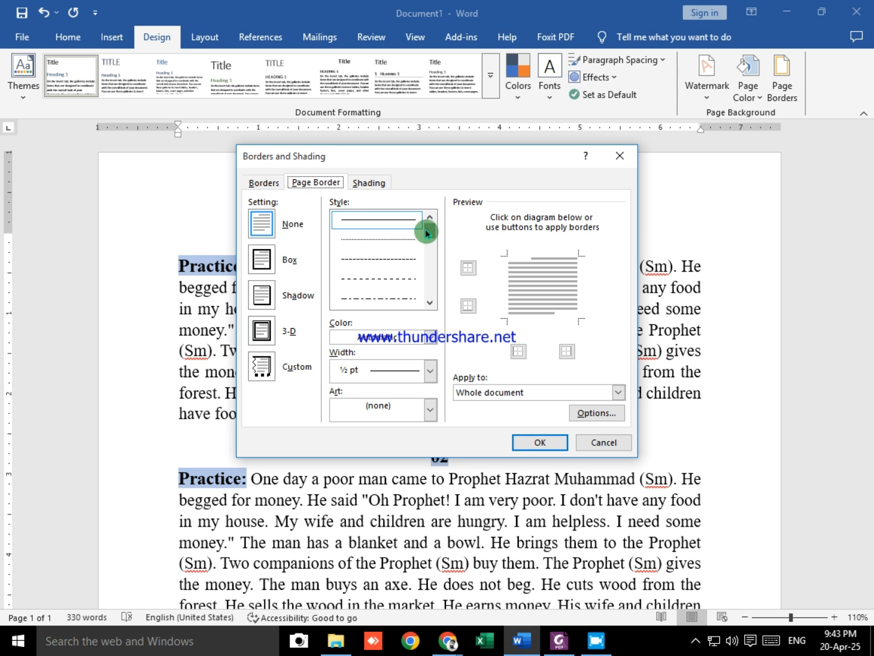
{"action": "mouse_move", "coordinate": [429, 232]}
{"action": "left_mouse_down"}
{"action": "mouse_move", "coordinate": [428, 285]}
{"action": "mouse_move", "coordinate": [428, 218]}
{"action": "left_mouse_up"}
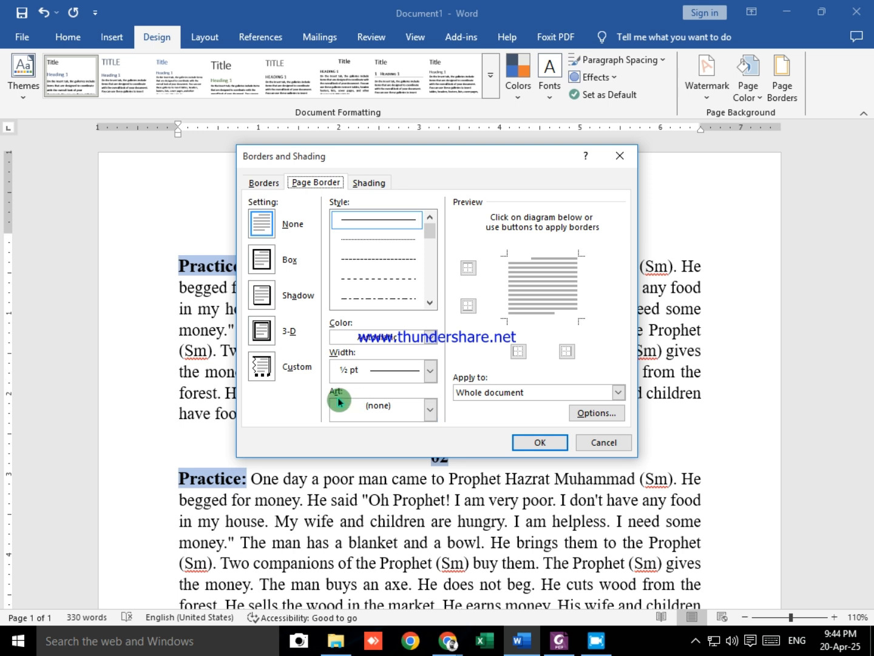
{"action": "left_click", "coordinate": [414, 417]}
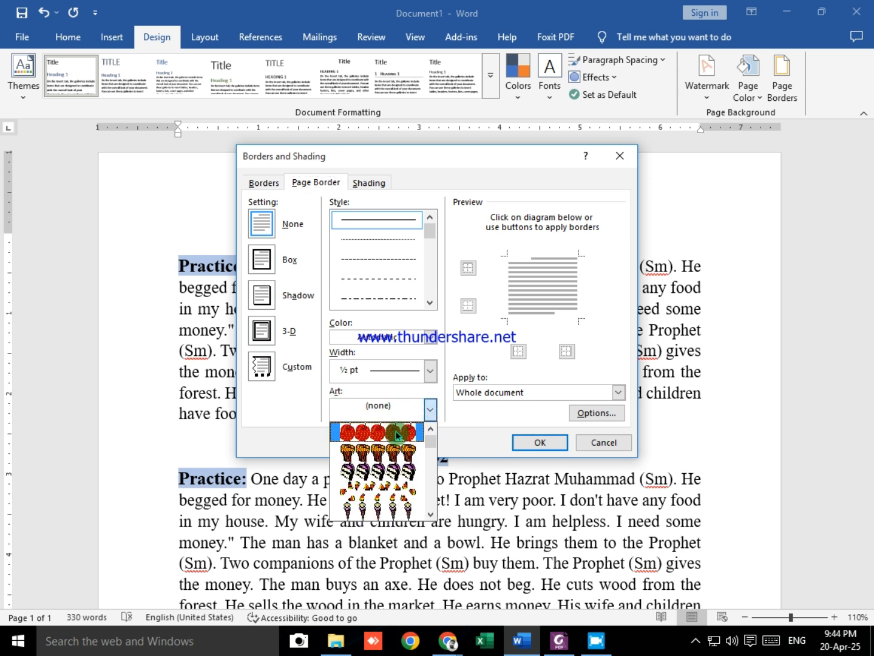
{"action": "scroll", "coordinate": [383, 473], "scroll_direction": "down", "scroll_amount": 8}
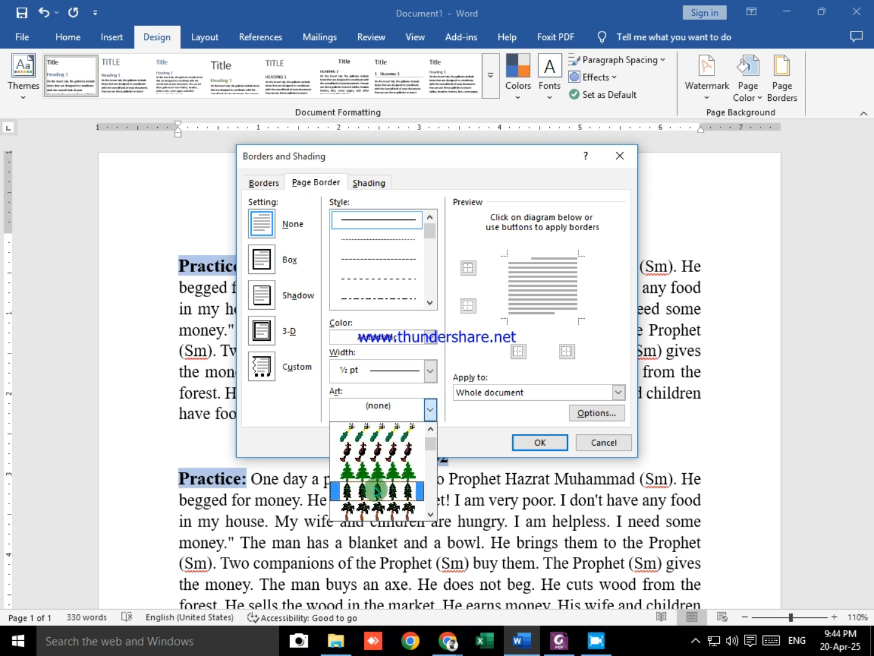
{"action": "scroll", "coordinate": [378, 492], "scroll_direction": "up", "scroll_amount": 5}
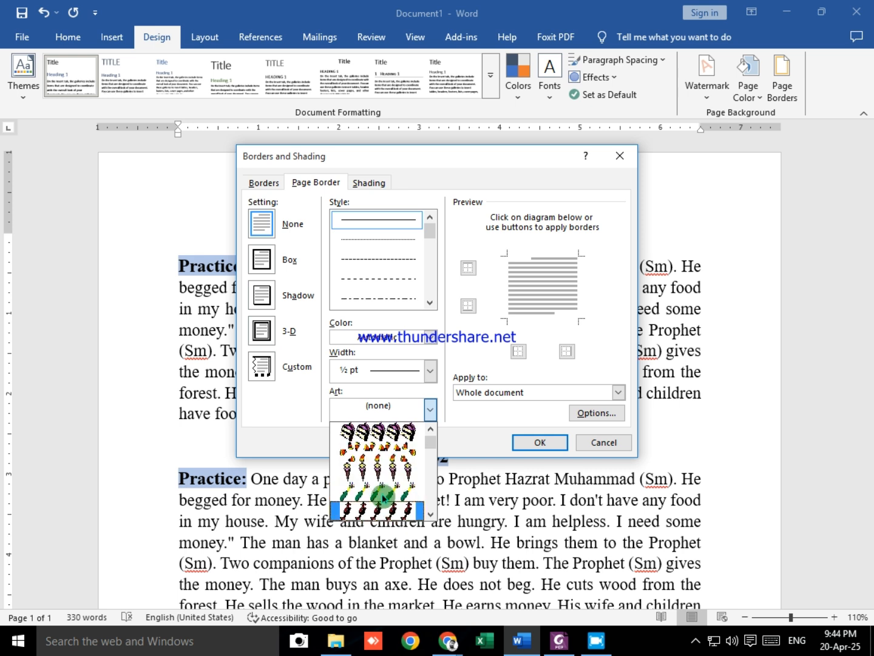
{"action": "scroll", "coordinate": [382, 496], "scroll_direction": "up", "scroll_amount": 1}
Step: Apply a 3 pt box page border in the thin-thick-thin triple-line style to the whole document
{"action": "left_click_drag", "start_coordinate": [429, 232], "coordinate": [432, 254]}
{"action": "left_click", "coordinate": [391, 300]}
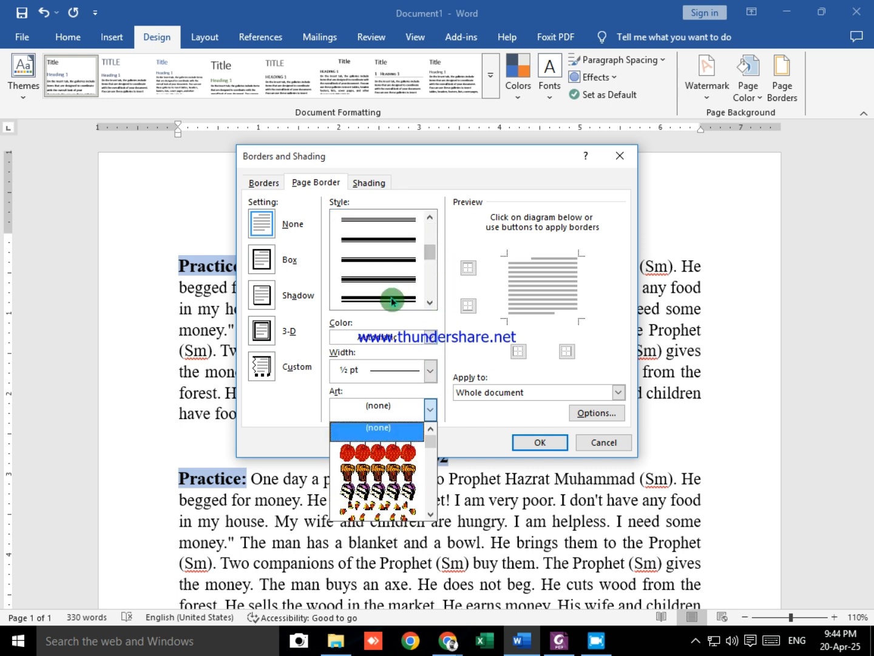
{"action": "left_click", "coordinate": [374, 284]}
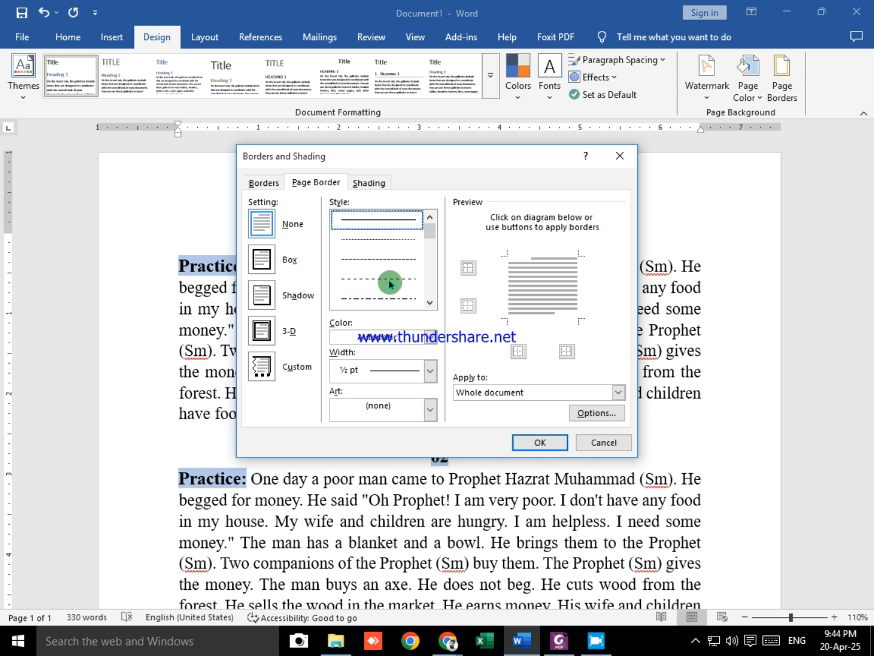
{"action": "left_click_drag", "start_coordinate": [428, 234], "coordinate": [432, 252]}
{"action": "left_click", "coordinate": [391, 281]}
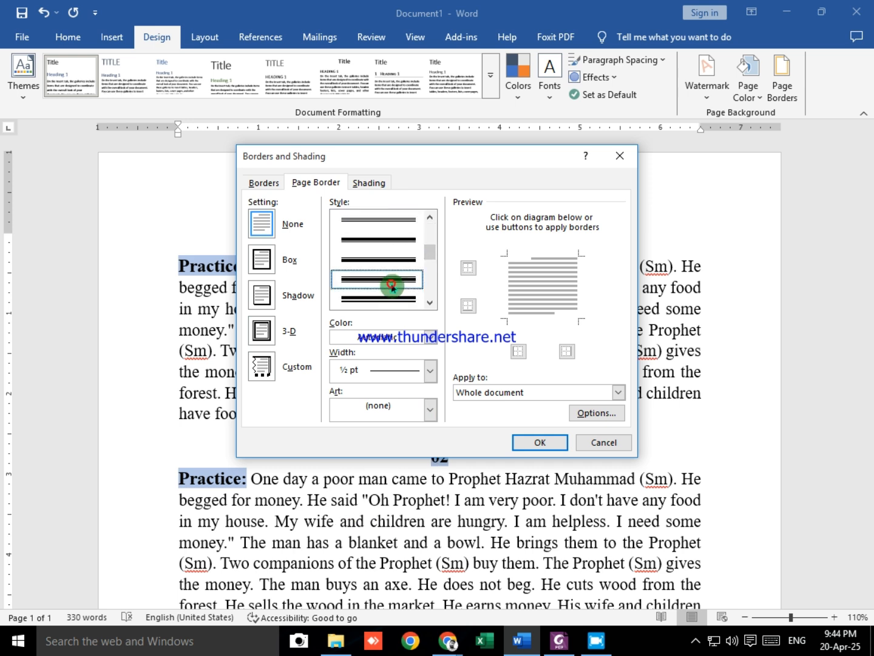
{"action": "left_click", "coordinate": [539, 442]}
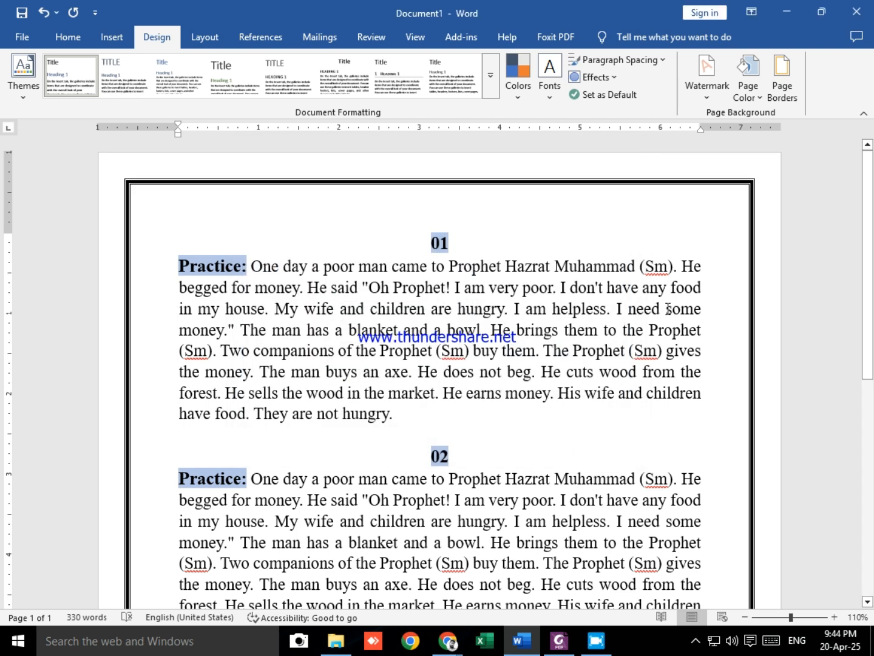
Step: Change the page border's colour to the standard purple for the whole document
{"action": "scroll", "coordinate": [668, 310], "scroll_direction": "up", "scroll_amount": 1}
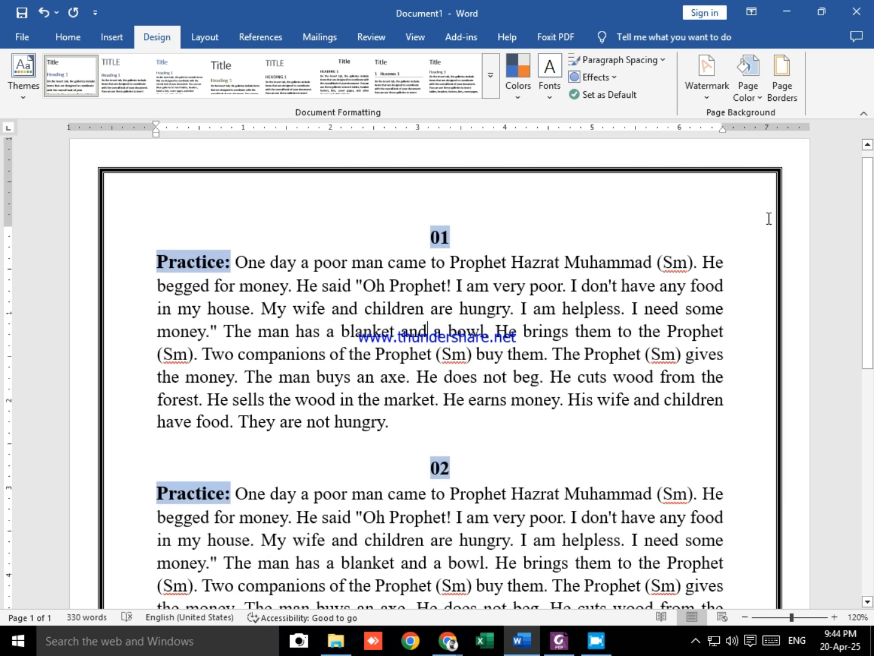
{"action": "scroll", "coordinate": [764, 292], "scroll_direction": "up", "scroll_amount": 1}
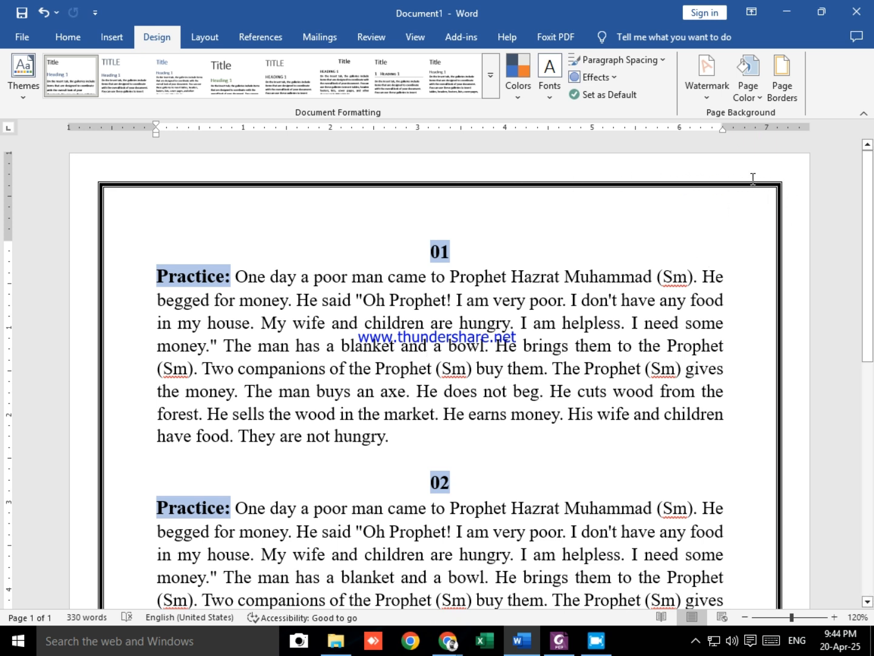
{"action": "left_click", "coordinate": [782, 90]}
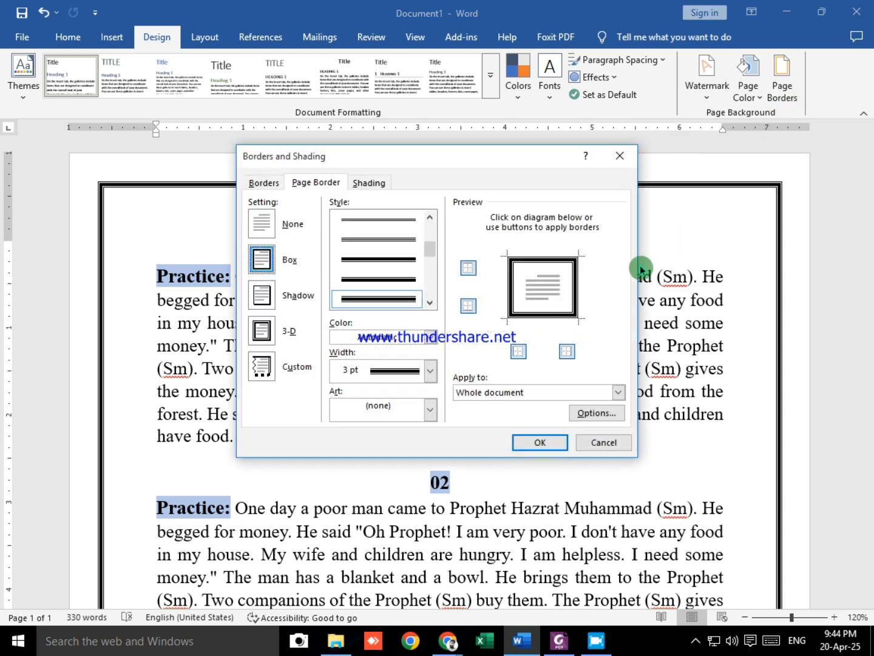
{"action": "left_click", "coordinate": [434, 340]}
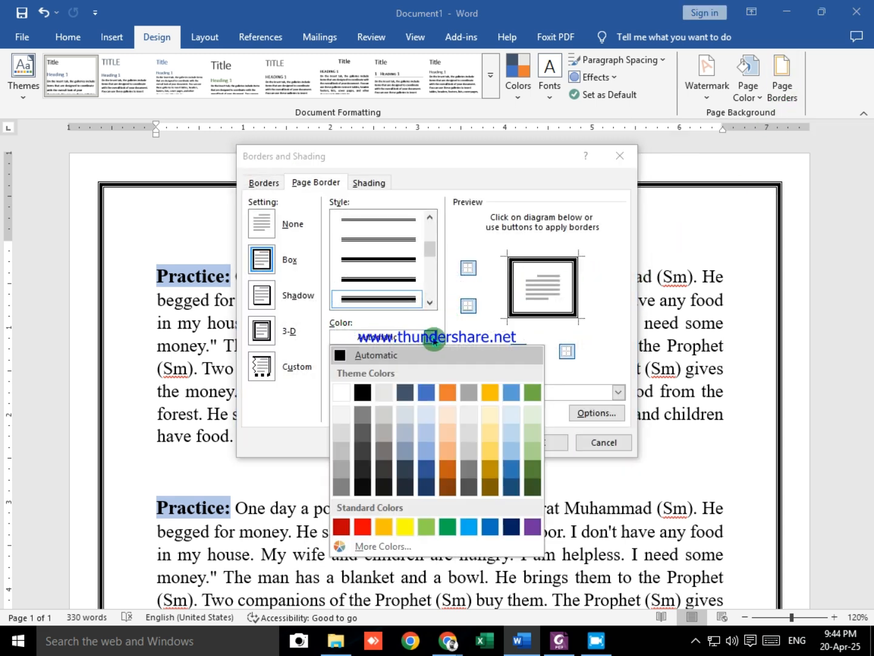
{"action": "left_click", "coordinate": [363, 528]}
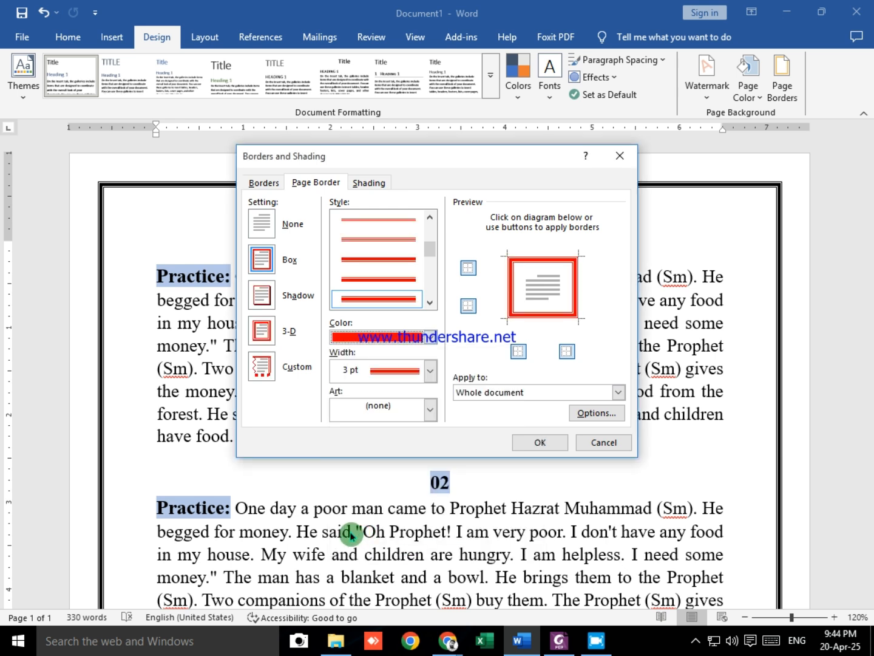
{"action": "left_click", "coordinate": [430, 339]}
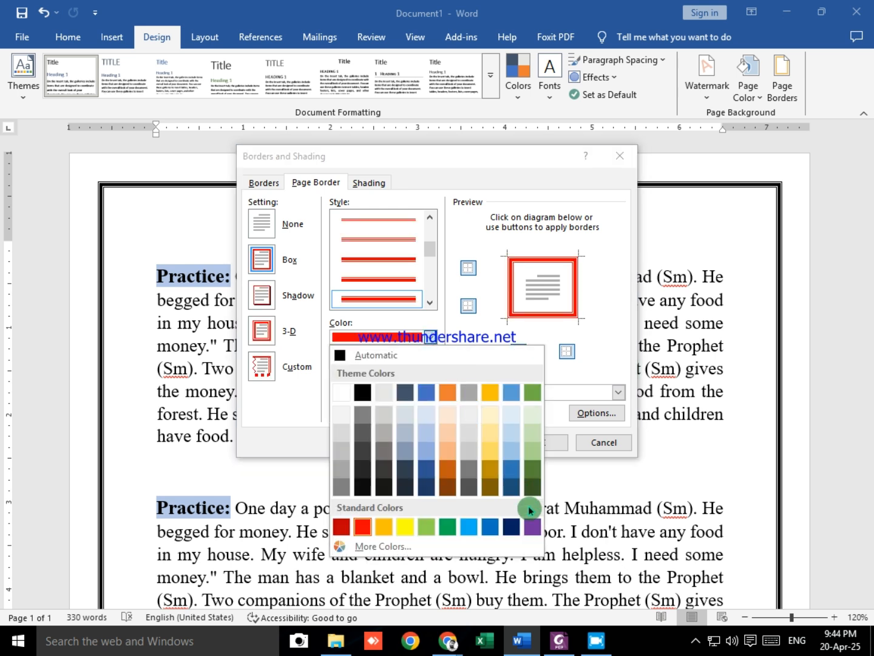
{"action": "left_click", "coordinate": [532, 527]}
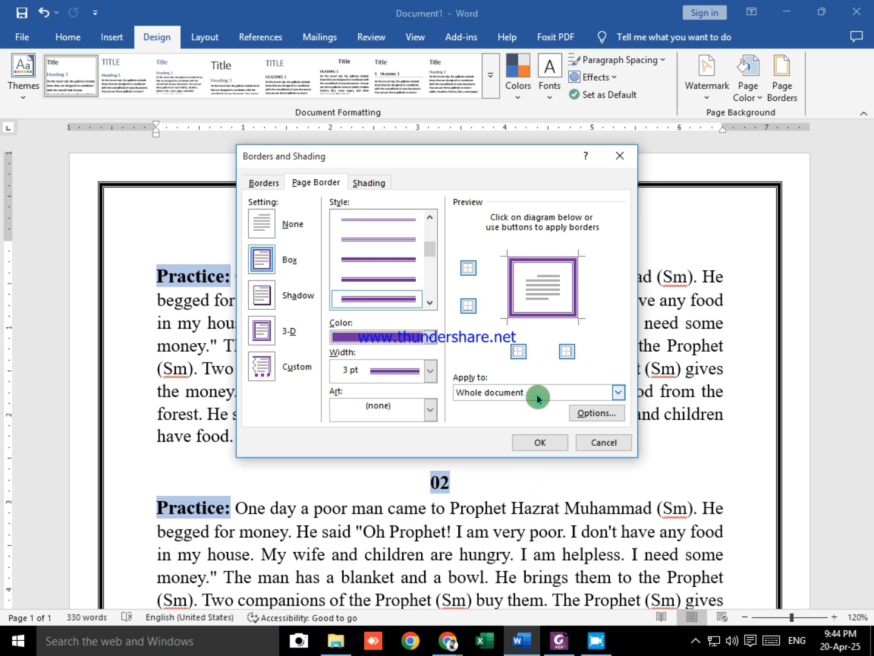
{"action": "left_click", "coordinate": [518, 443]}
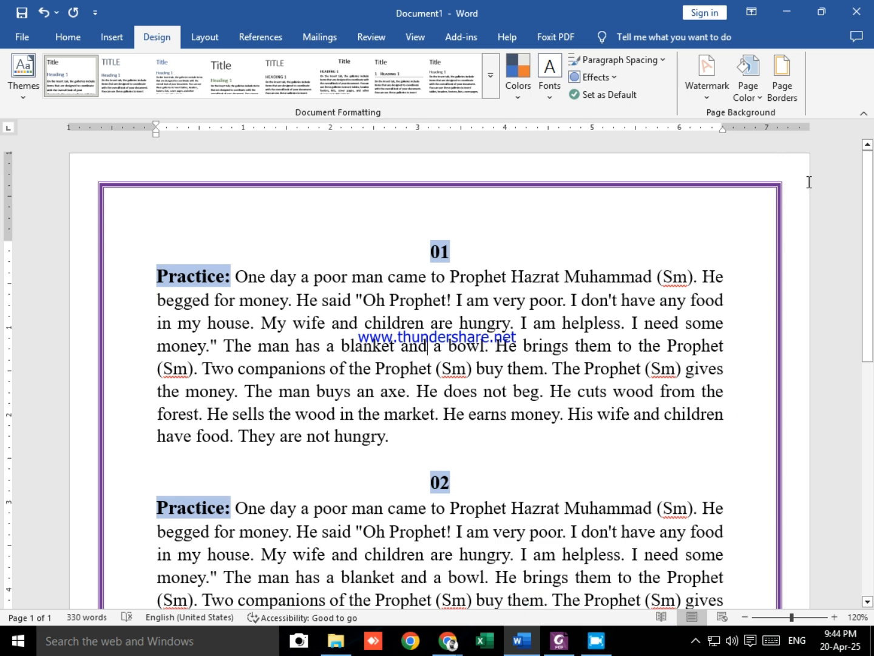
Step: Set the page border's width to 6 pt for the whole document
{"action": "left_click", "coordinate": [782, 79]}
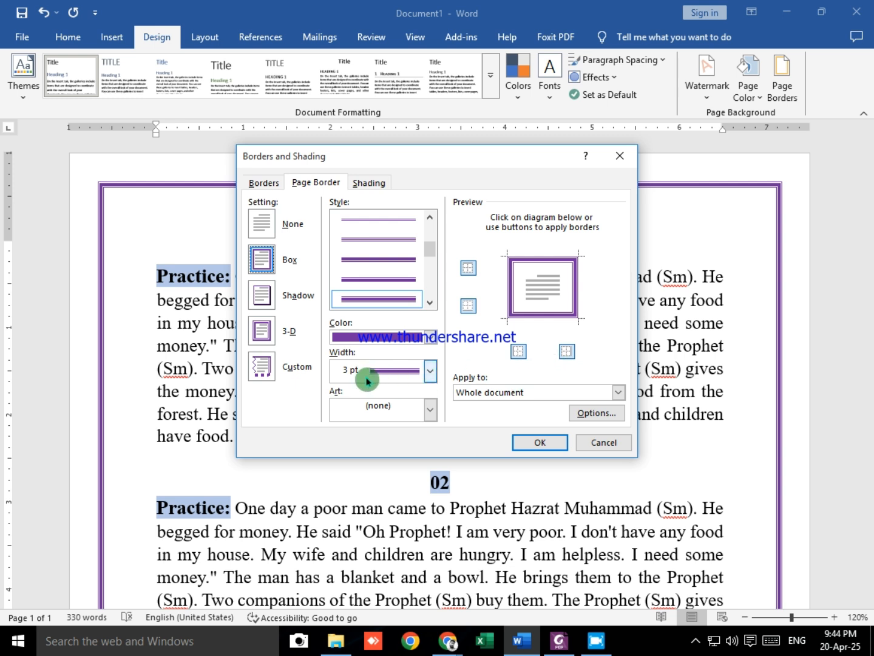
{"action": "left_click", "coordinate": [433, 379]}
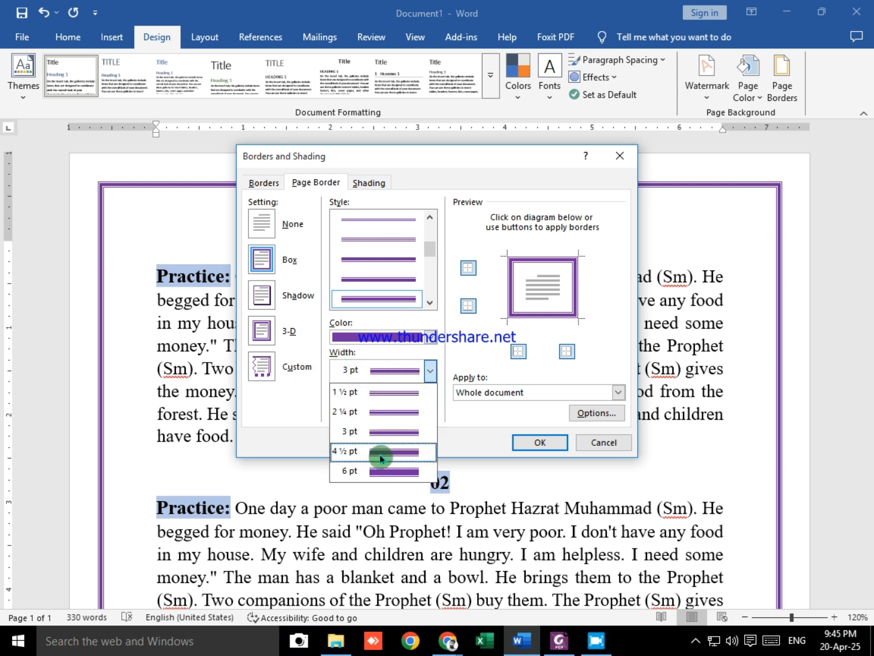
{"action": "left_click", "coordinate": [394, 472]}
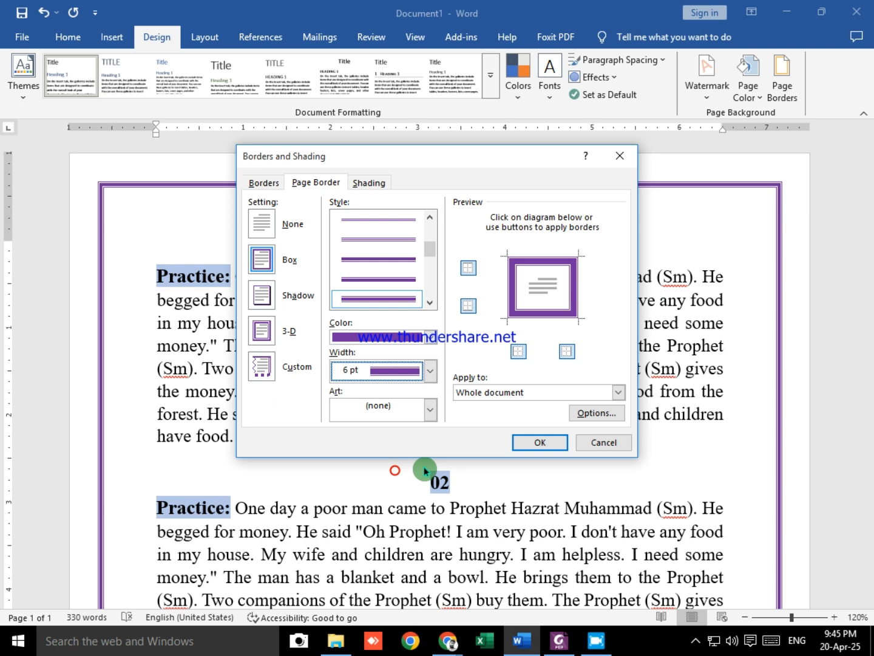
{"action": "left_click", "coordinate": [535, 442]}
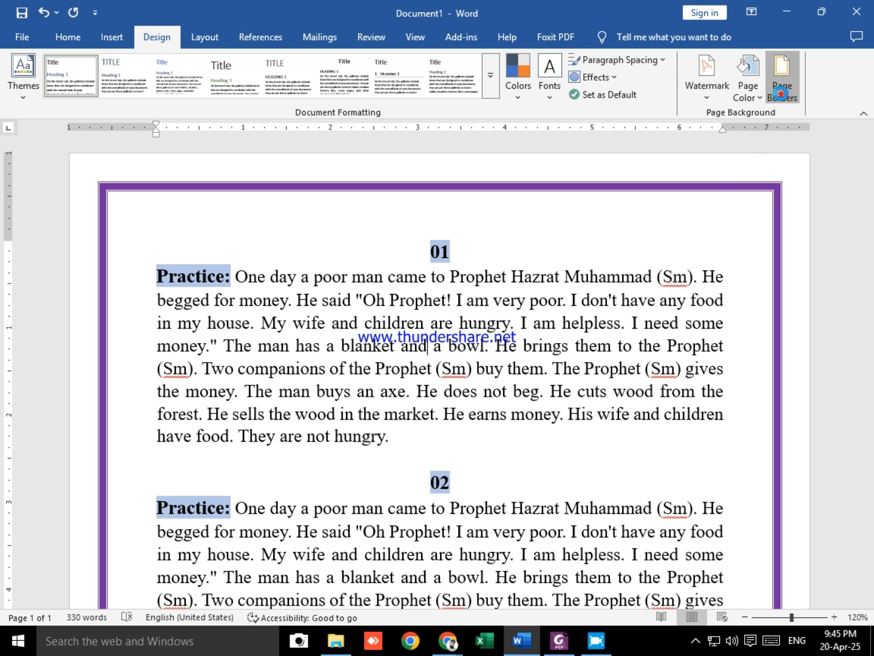
Step: Apply the red poinsettia art pattern as a box page border to the whole document
{"action": "left_click", "coordinate": [781, 91]}
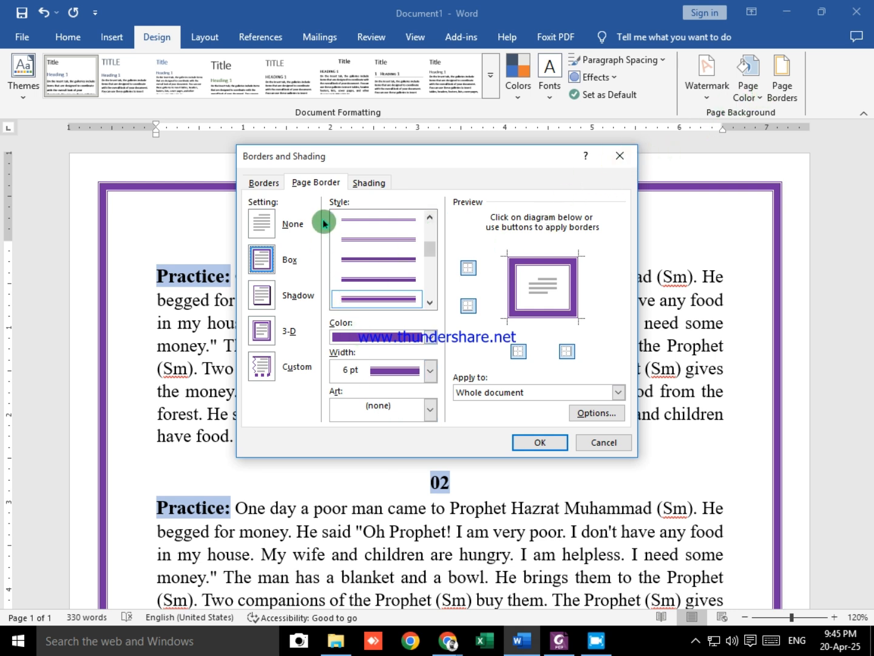
{"action": "left_click", "coordinate": [311, 184]}
{"action": "left_click", "coordinate": [430, 414]}
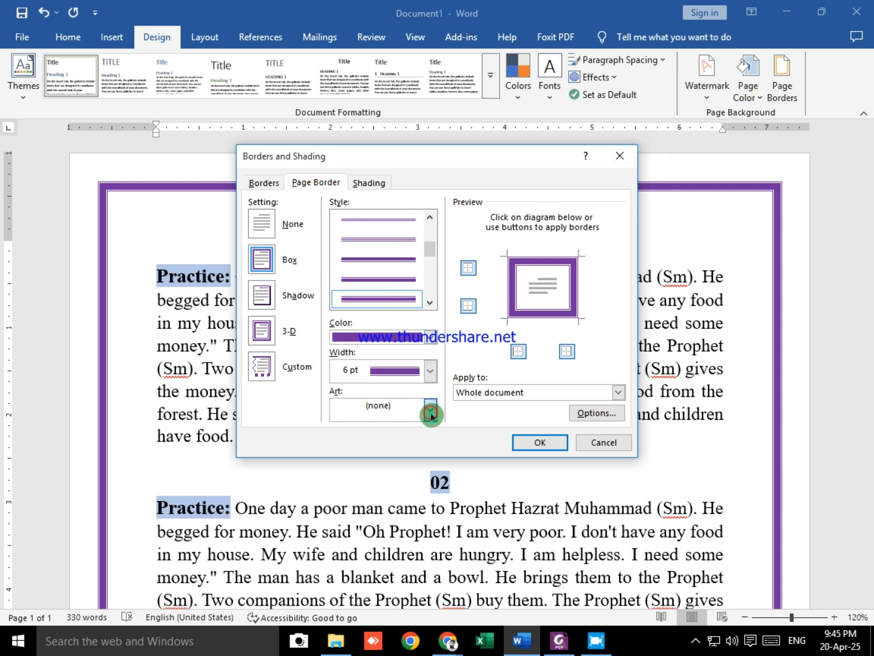
{"action": "scroll", "coordinate": [395, 477], "scroll_direction": "down", "scroll_amount": 5}
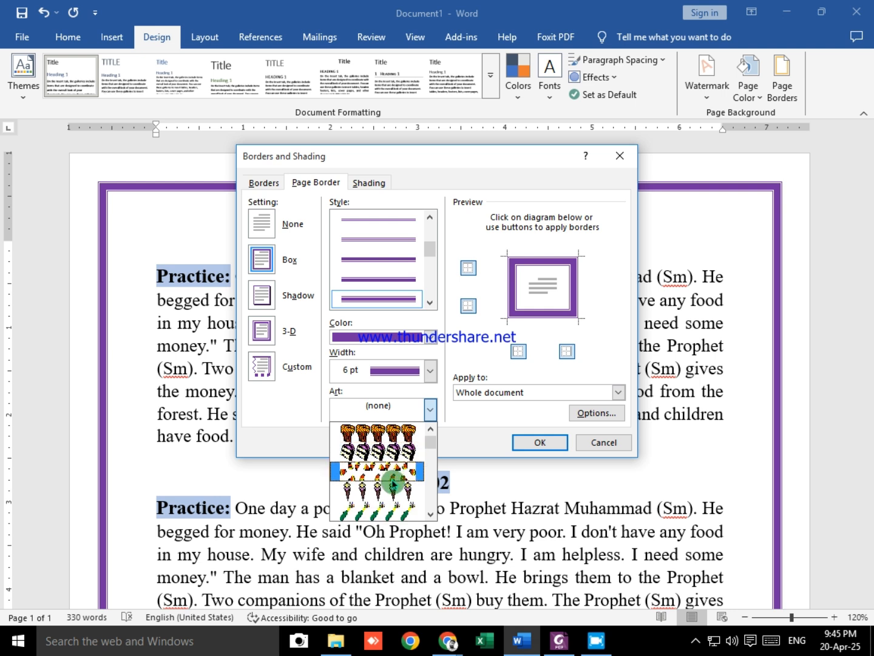
{"action": "scroll", "coordinate": [392, 486], "scroll_direction": "down", "scroll_amount": 3}
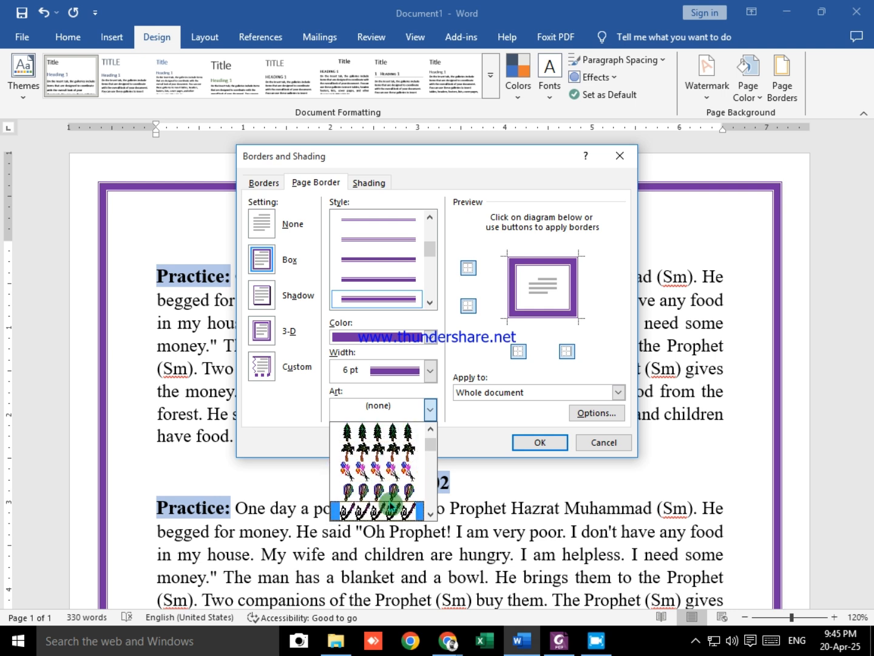
{"action": "scroll", "coordinate": [391, 506], "scroll_direction": "down", "scroll_amount": 6}
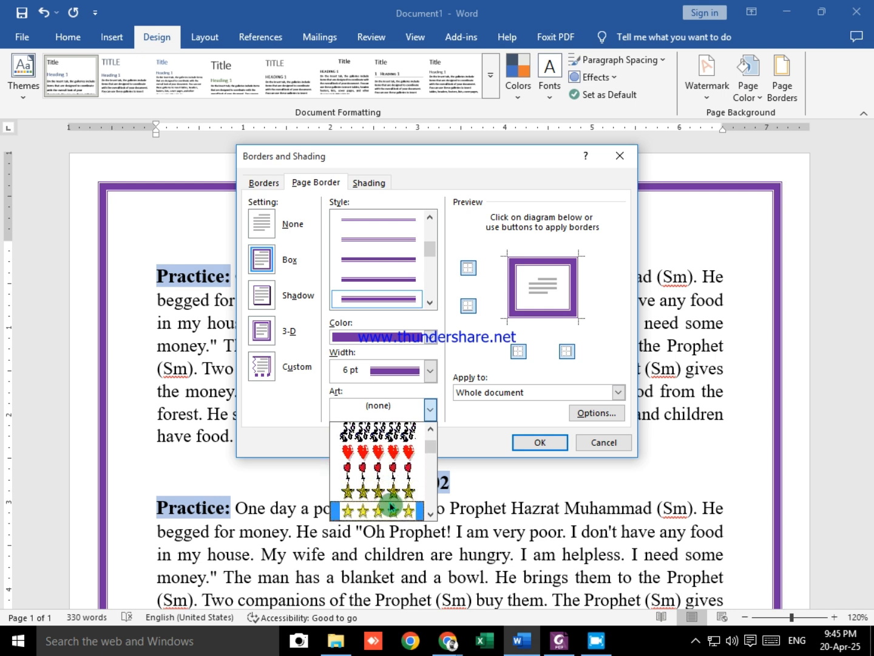
{"action": "scroll", "coordinate": [391, 507], "scroll_direction": "down", "scroll_amount": 8}
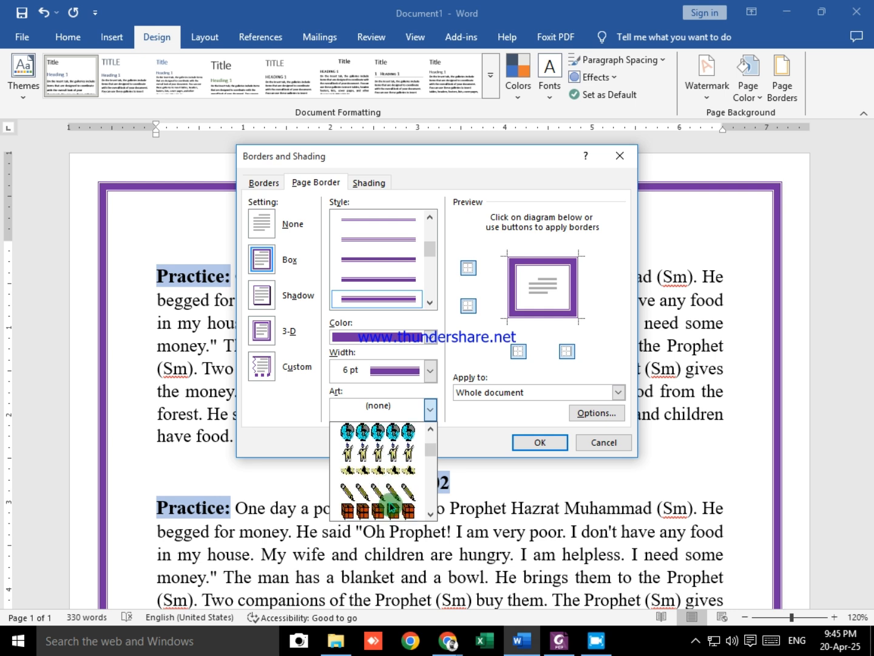
{"action": "scroll", "coordinate": [392, 505], "scroll_direction": "down", "scroll_amount": 6}
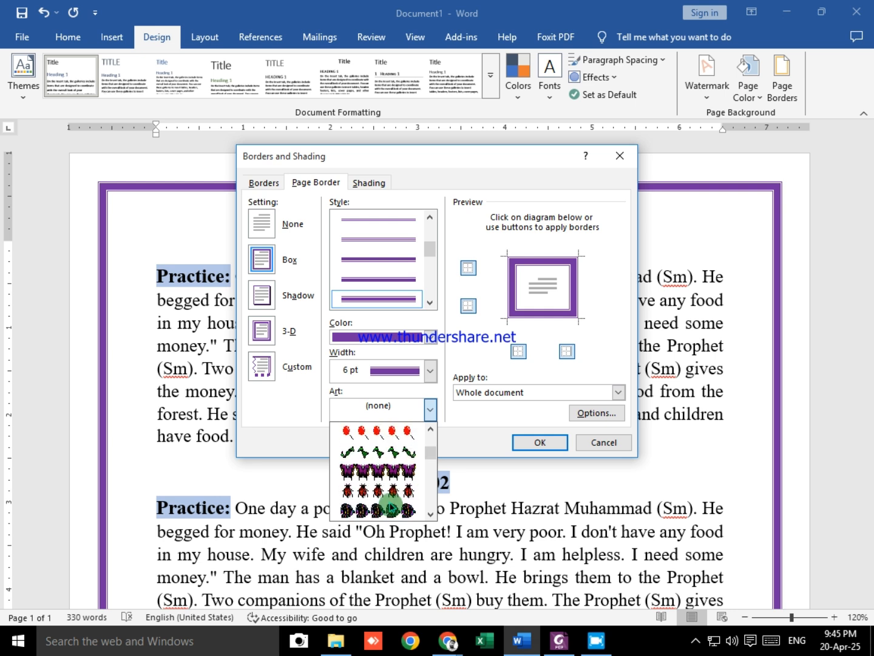
{"action": "scroll", "coordinate": [392, 508], "scroll_direction": "down", "scroll_amount": 8}
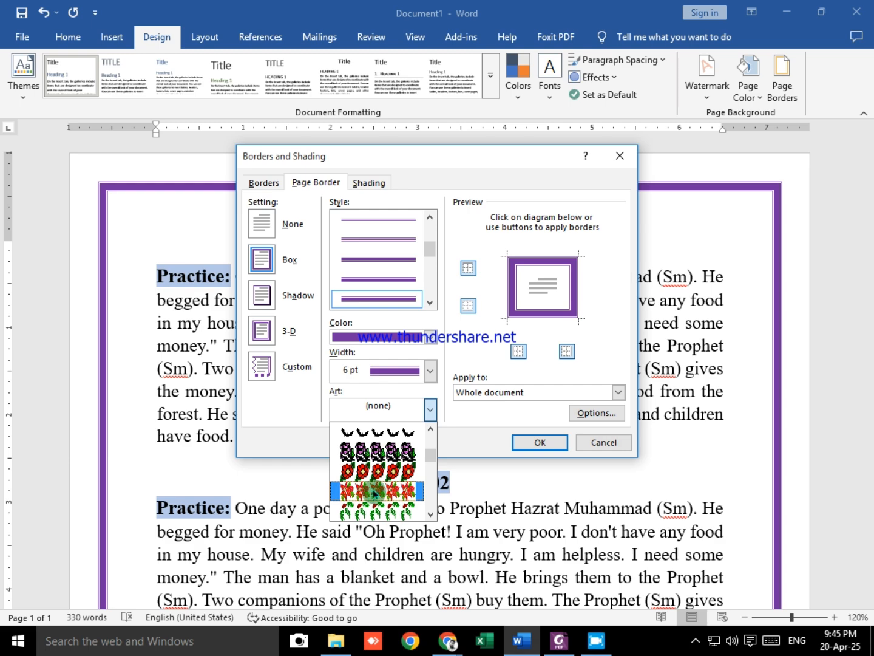
{"action": "left_click", "coordinate": [387, 492]}
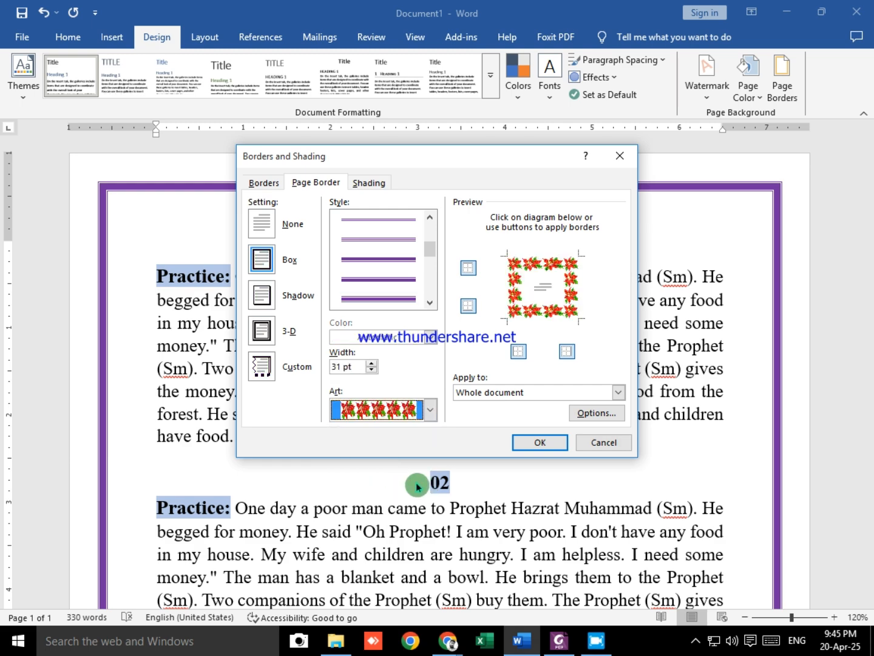
{"action": "left_click", "coordinate": [539, 444]}
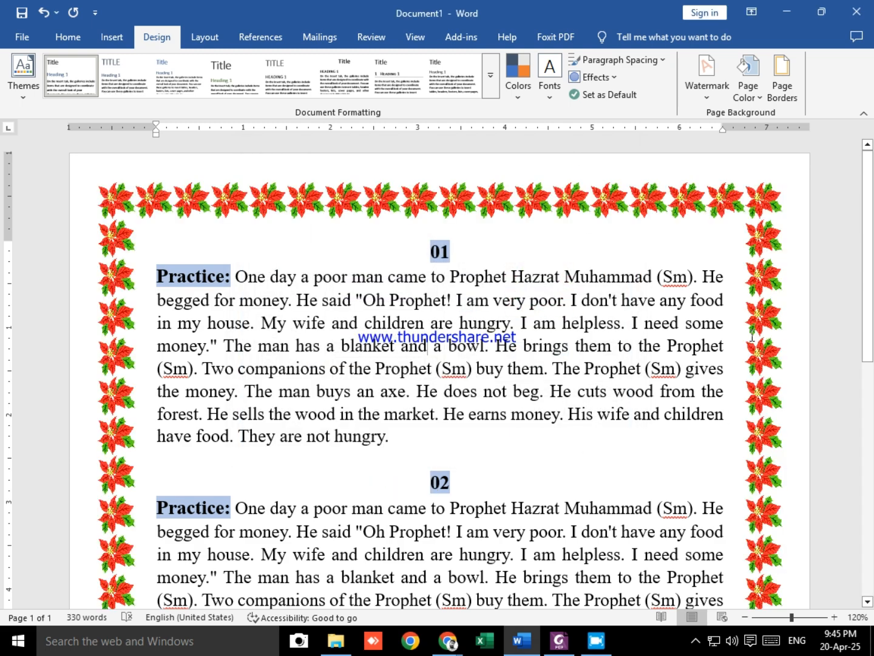
Step: Reduce the poinsettia page border's width to 20 pt
{"action": "scroll", "coordinate": [716, 462], "scroll_direction": "down", "scroll_amount": 6}
{"action": "scroll", "coordinate": [717, 462], "scroll_direction": "down", "scroll_amount": 2}
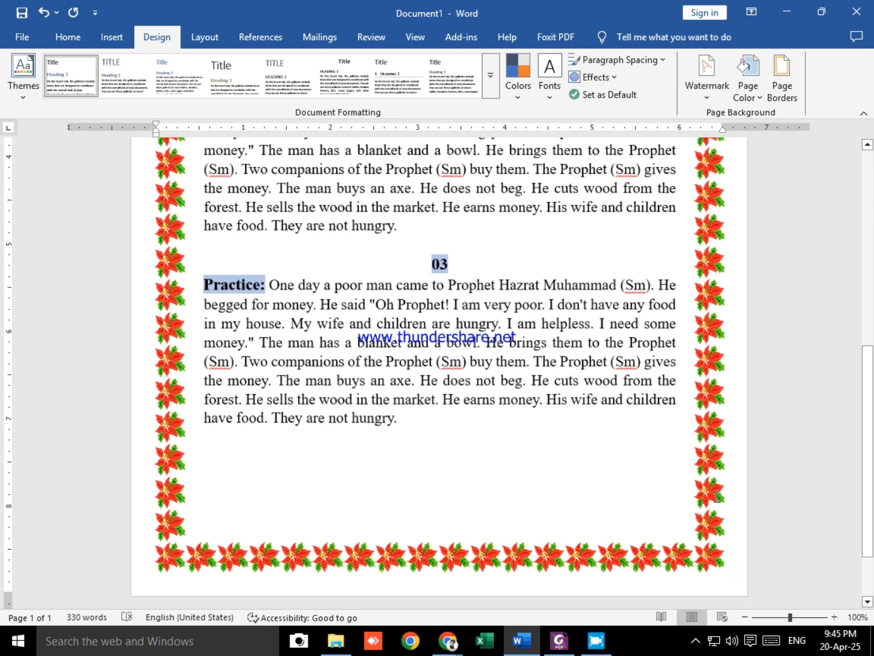
{"action": "scroll", "coordinate": [609, 496], "scroll_direction": "up", "scroll_amount": 5}
{"action": "scroll", "coordinate": [609, 497], "scroll_direction": "down", "scroll_amount": 2}
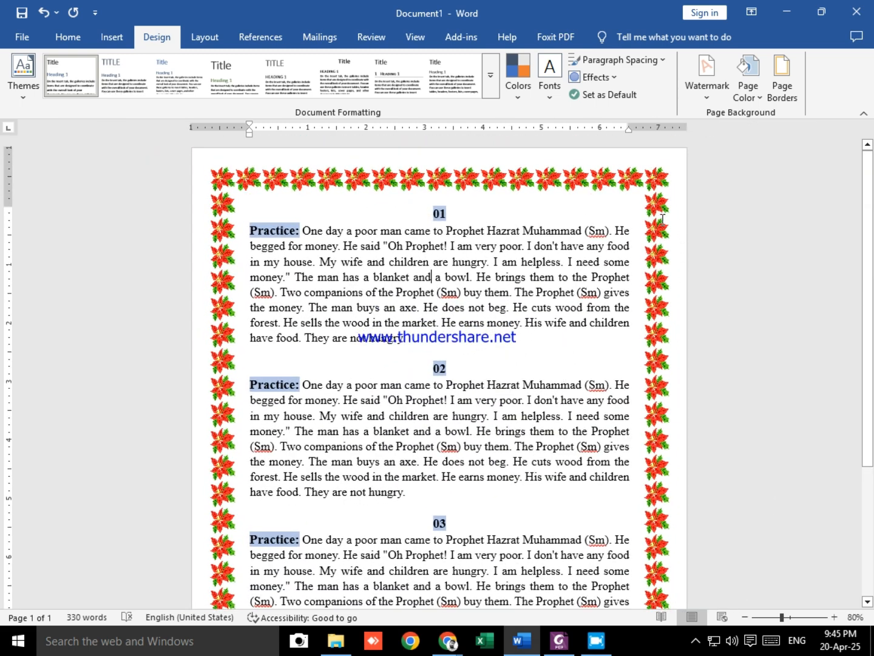
{"action": "left_click", "coordinate": [783, 76]}
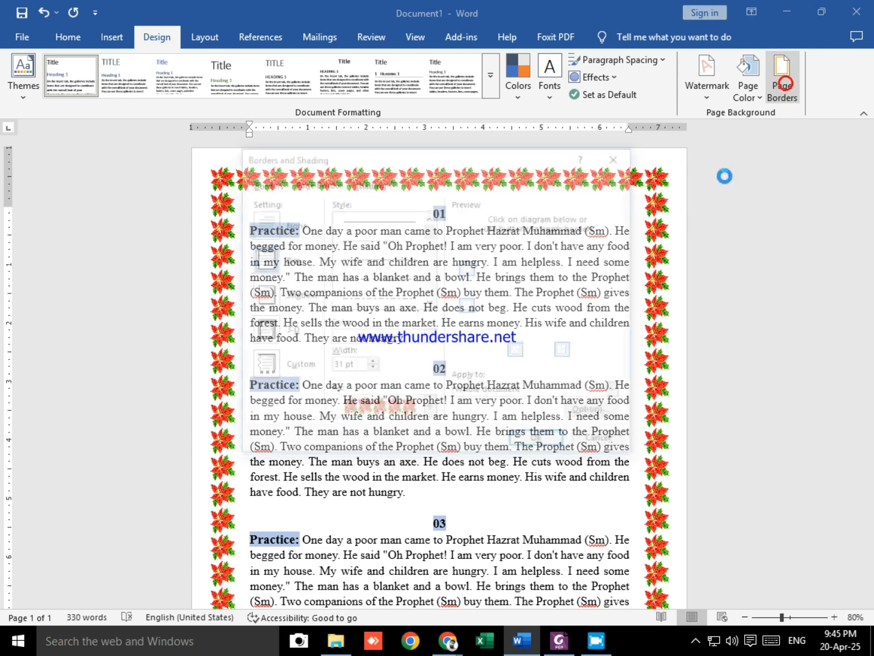
{"action": "left_click", "coordinate": [364, 368]}
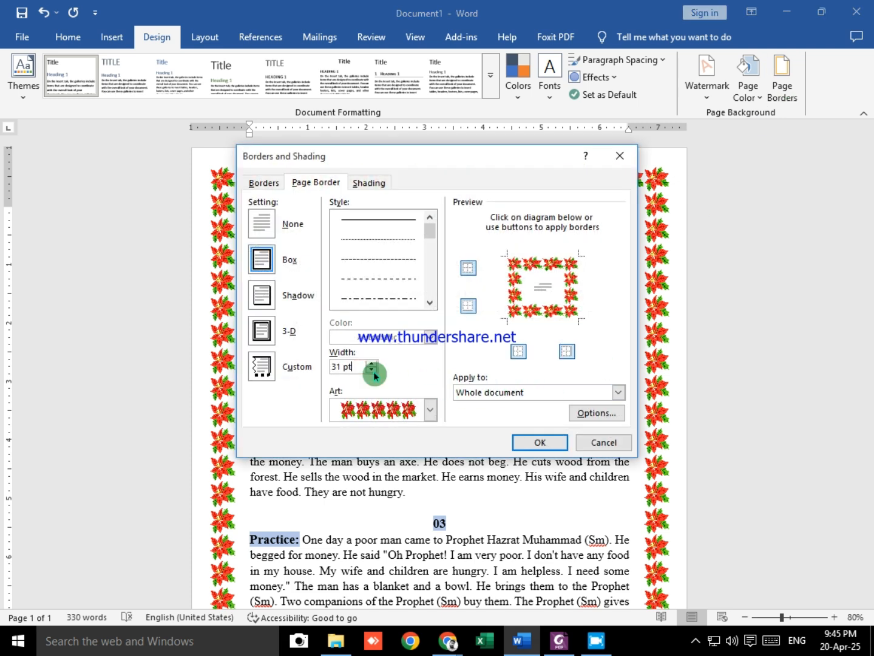
{"action": "left_click_drag", "start_coordinate": [342, 366], "coordinate": [273, 365]}
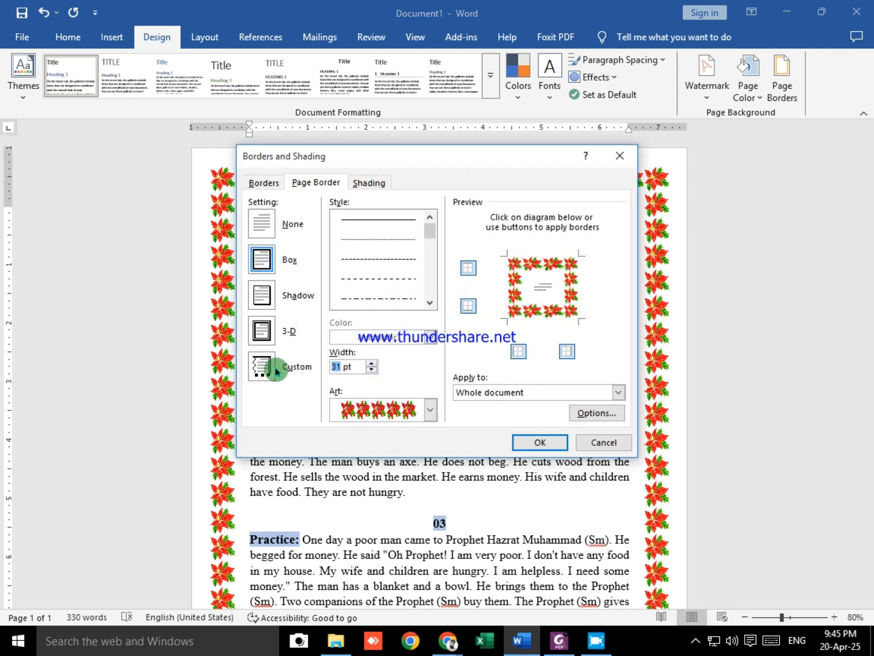
{"action": "type", "text": "20"}
{"action": "left_click", "coordinate": [520, 439]}
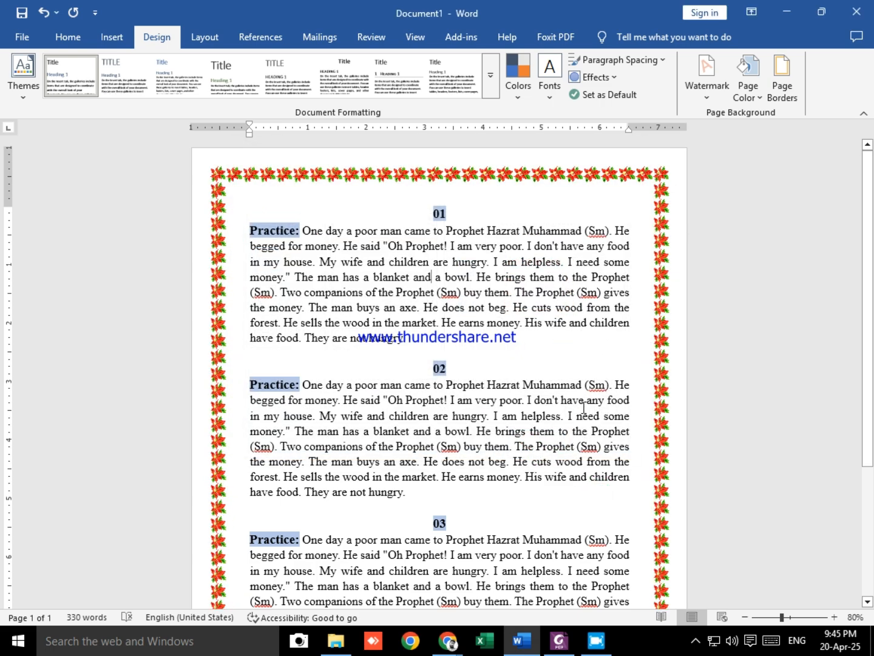
Step: Replace the poinsettia page border with the black band art pattern containing white flowers, for the whole document
{"action": "scroll", "coordinate": [584, 408], "scroll_direction": "down", "scroll_amount": 3}
{"action": "scroll", "coordinate": [647, 284], "scroll_direction": "up", "scroll_amount": 3}
{"action": "left_click", "coordinate": [780, 85]}
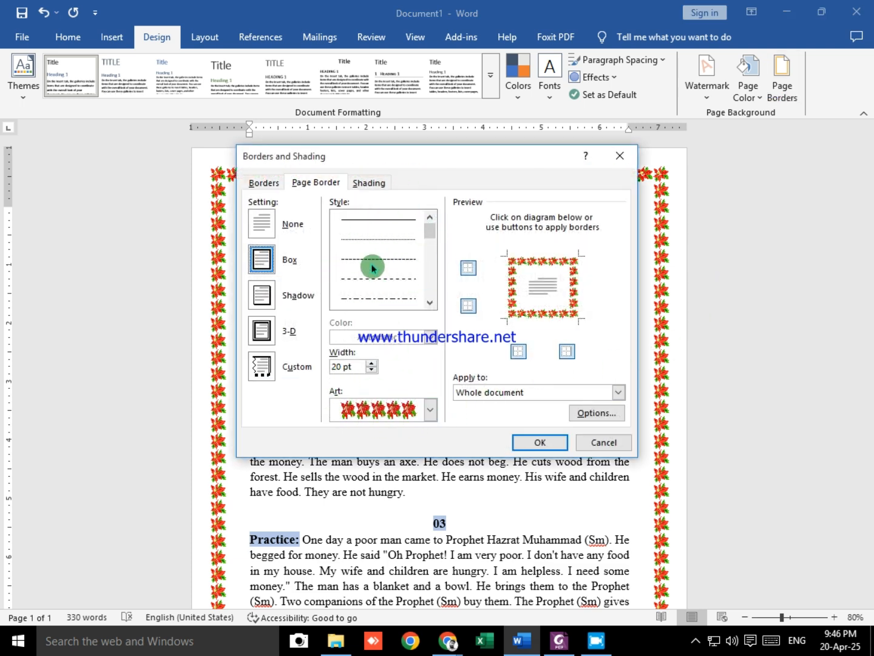
{"action": "scroll", "coordinate": [404, 257], "scroll_direction": "down", "scroll_amount": 3}
{"action": "scroll", "coordinate": [403, 257], "scroll_direction": "up", "scroll_amount": 3}
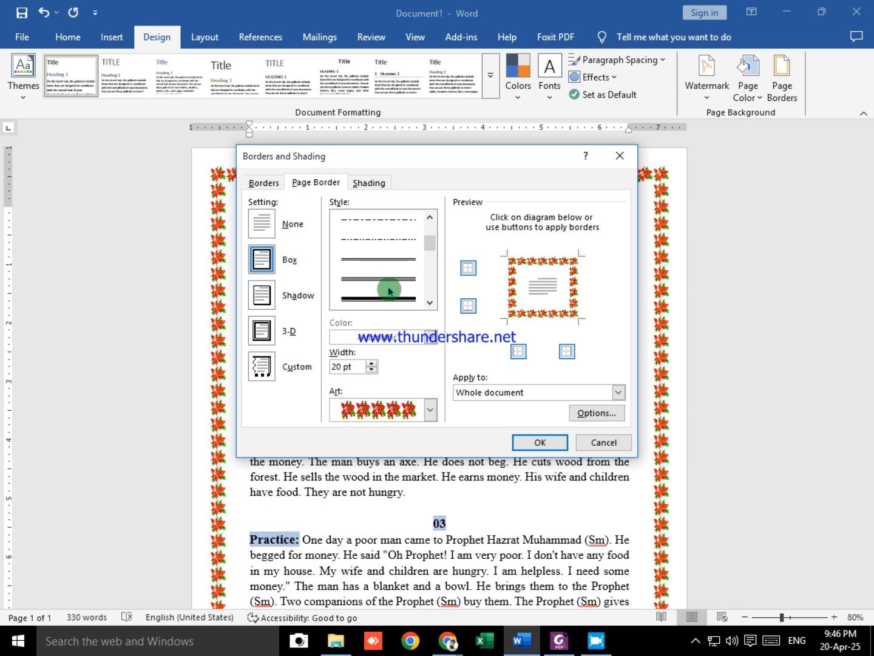
{"action": "left_click", "coordinate": [428, 410]}
{"action": "scroll", "coordinate": [402, 494], "scroll_direction": "up", "scroll_amount": 5}
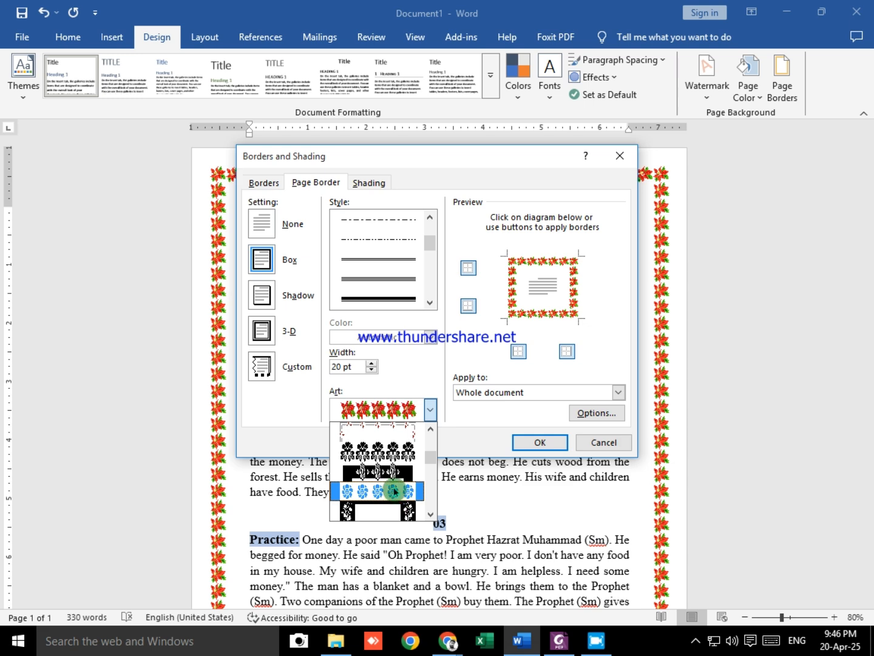
{"action": "left_click", "coordinate": [391, 473]}
{"action": "left_click", "coordinate": [543, 442]}
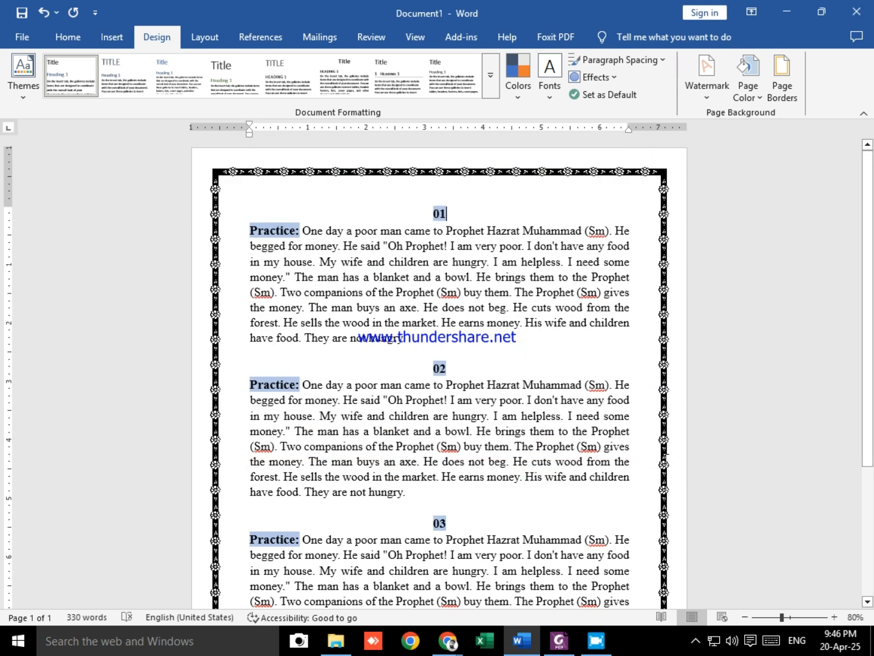
Step: Switch to Class_6 (Module_2).pdf in Foxit PDF Editor and read the instructions for removing page borders
{"action": "key", "text": "alt+Tab"}
{"action": "key", "text": "alt+Tab"}
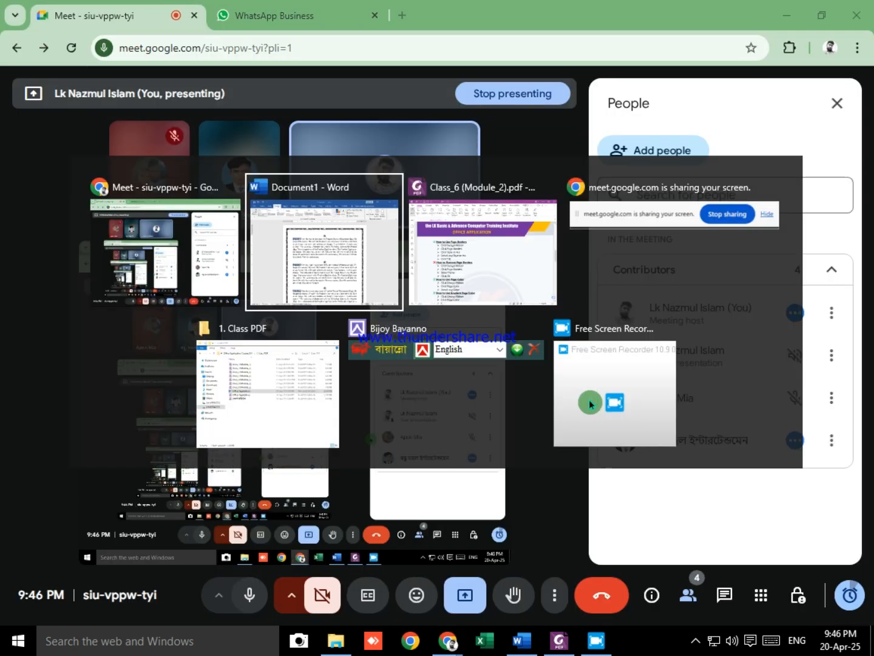
{"action": "key", "text": "alt+Tab"}
{"action": "key", "text": "alt+Tab"}
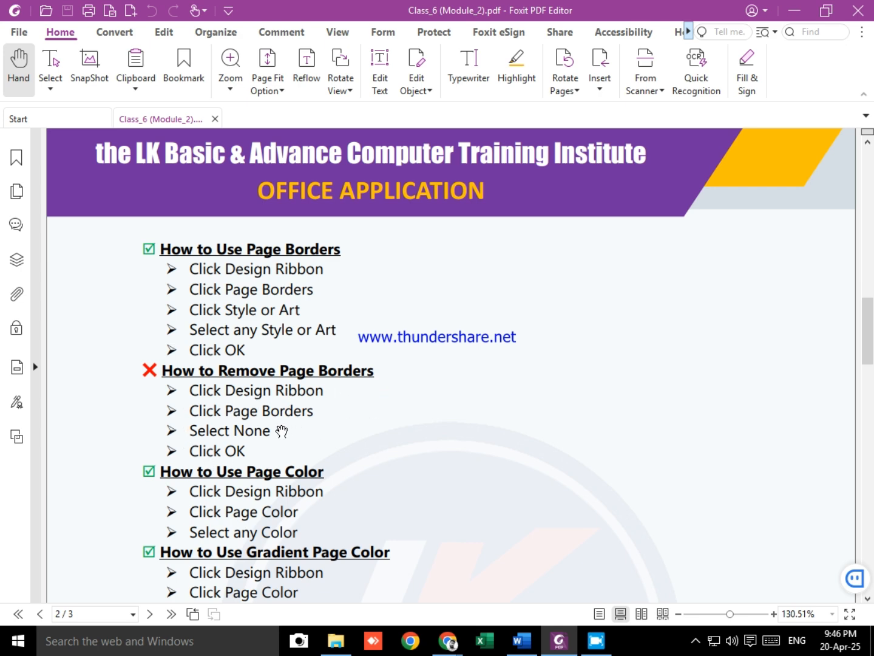
Step: Return to Document1 in Word, undo the last art border change and remove the page border from the whole document using the None setting
{"action": "key", "text": "alt+Tab"}
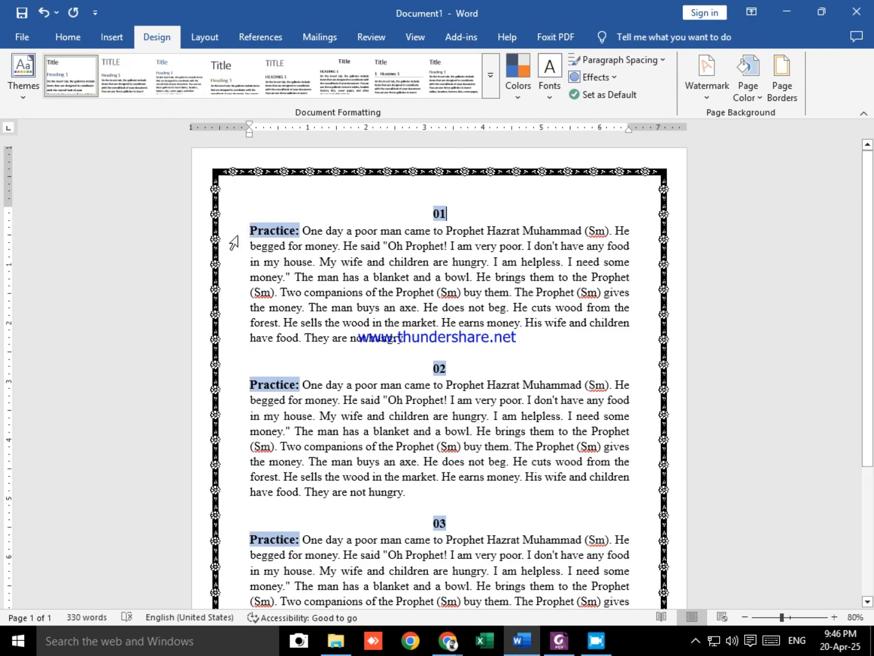
{"action": "key", "text": "ctrl+z"}
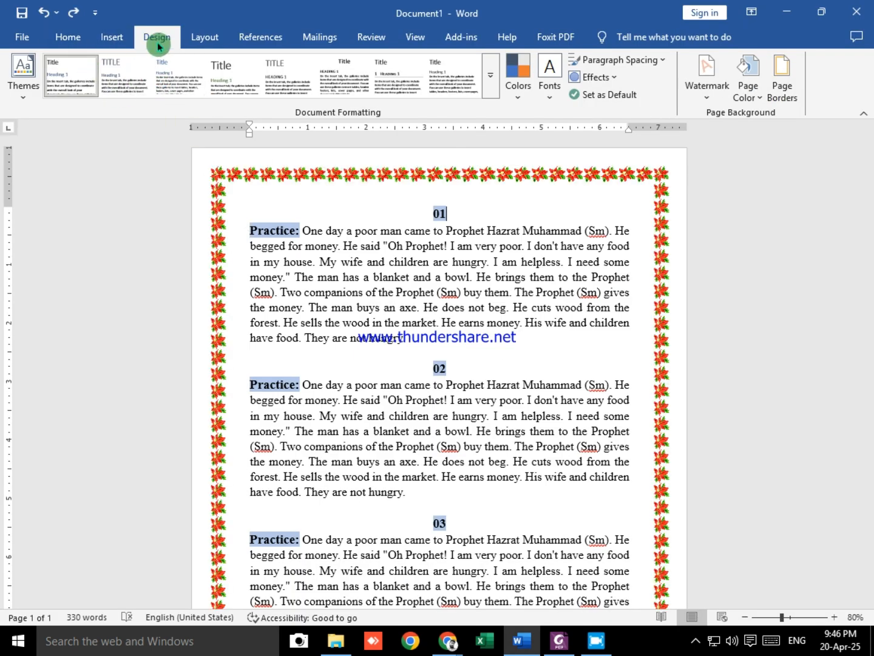
{"action": "left_click", "coordinate": [782, 78]}
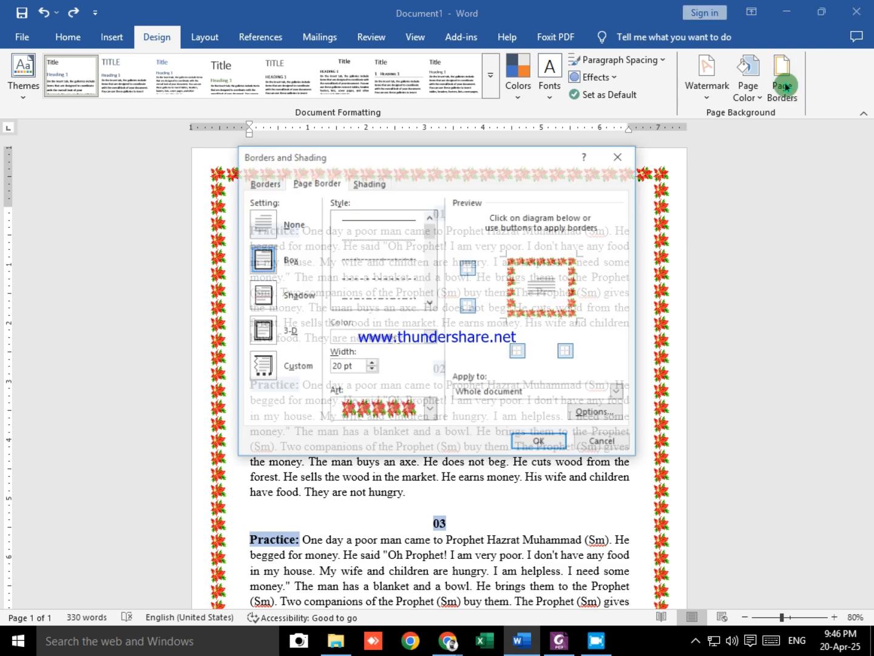
{"action": "left_click", "coordinate": [277, 227]}
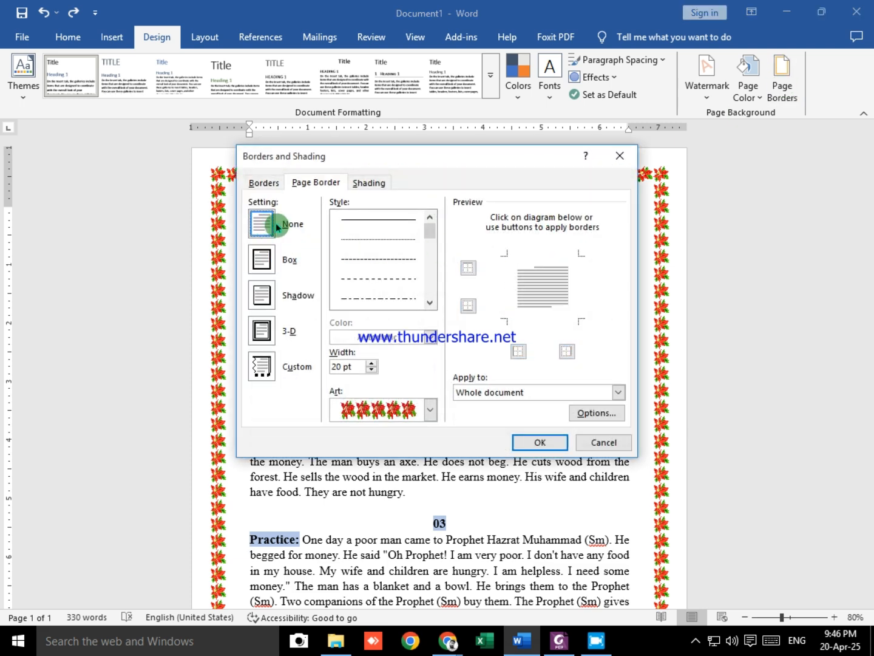
{"action": "left_click", "coordinate": [538, 439]}
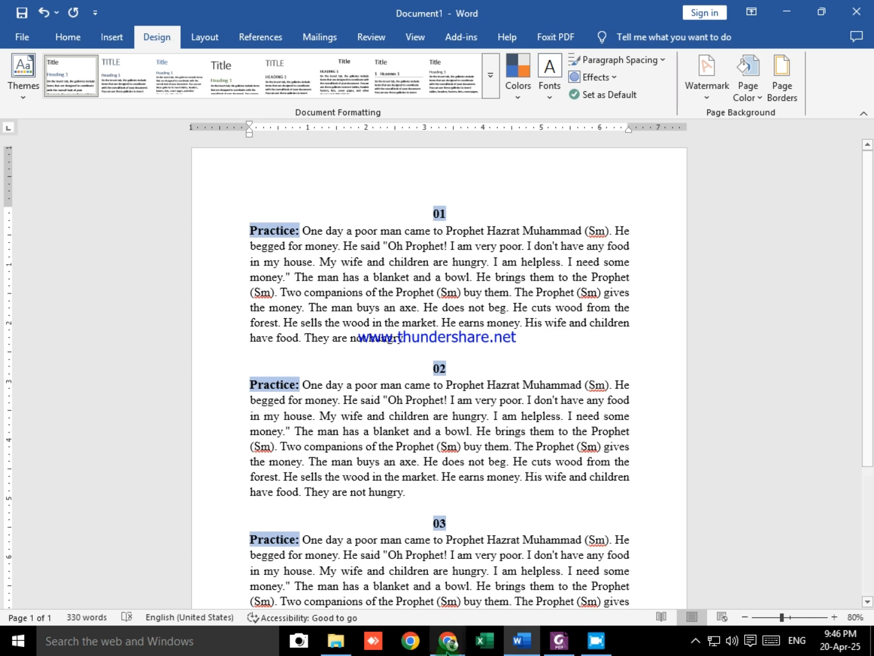
Step: Compare Document1 with the Class_6 (Module_2).pdf notes in Foxit PDF Editor and read the instructions for using page color
{"action": "key", "text": "alt+Tab"}
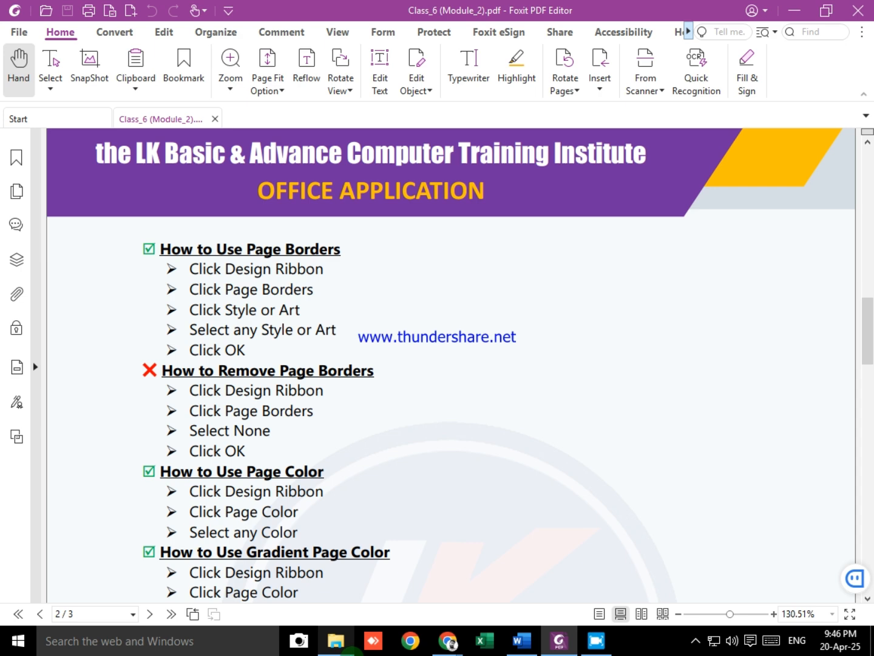
{"action": "key", "text": "alt+Tab"}
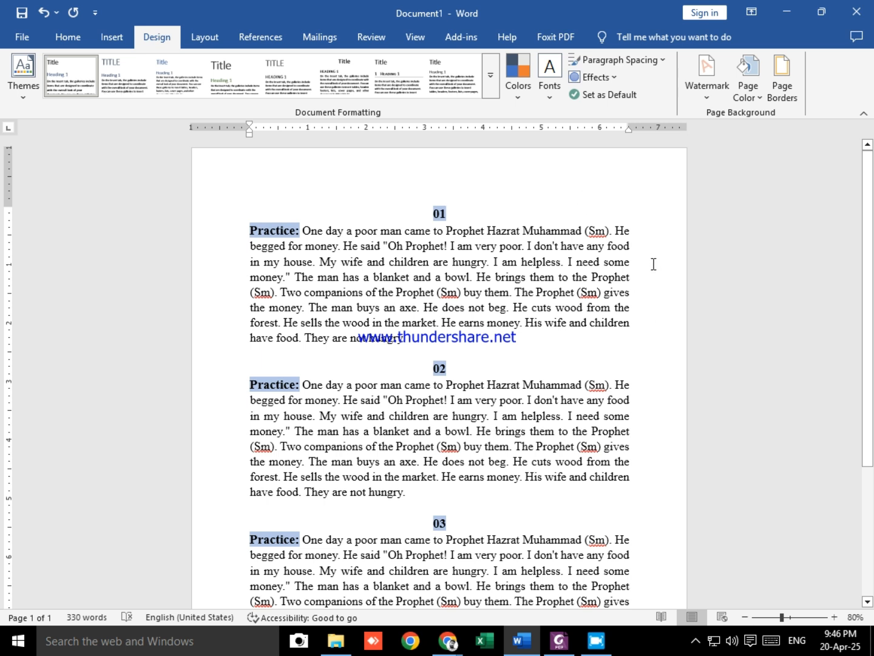
{"action": "left_click", "coordinate": [514, 226]}
{"action": "key", "text": "alt+Tab"}
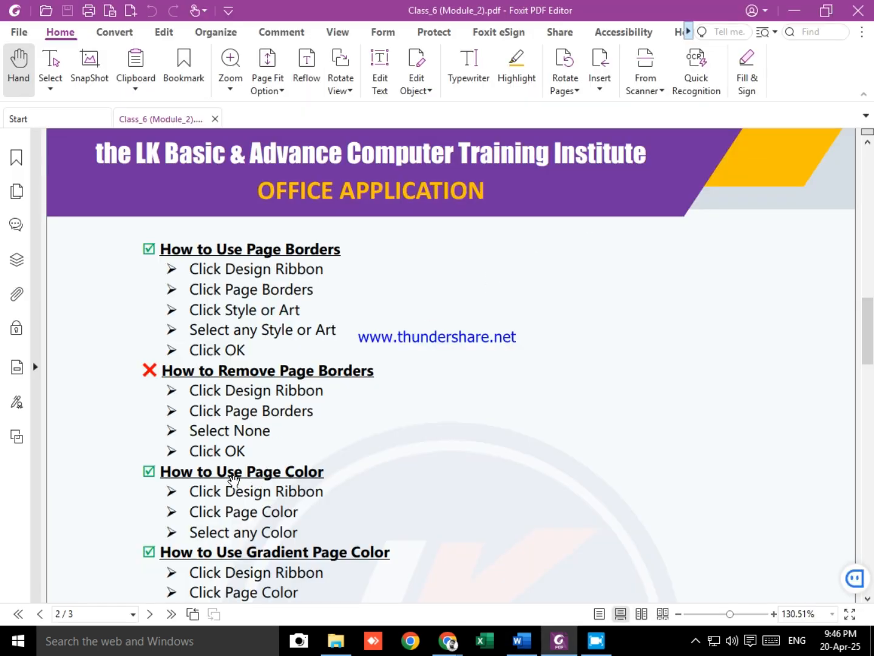
{"action": "scroll", "coordinate": [669, 338], "scroll_direction": "down", "scroll_amount": 1}
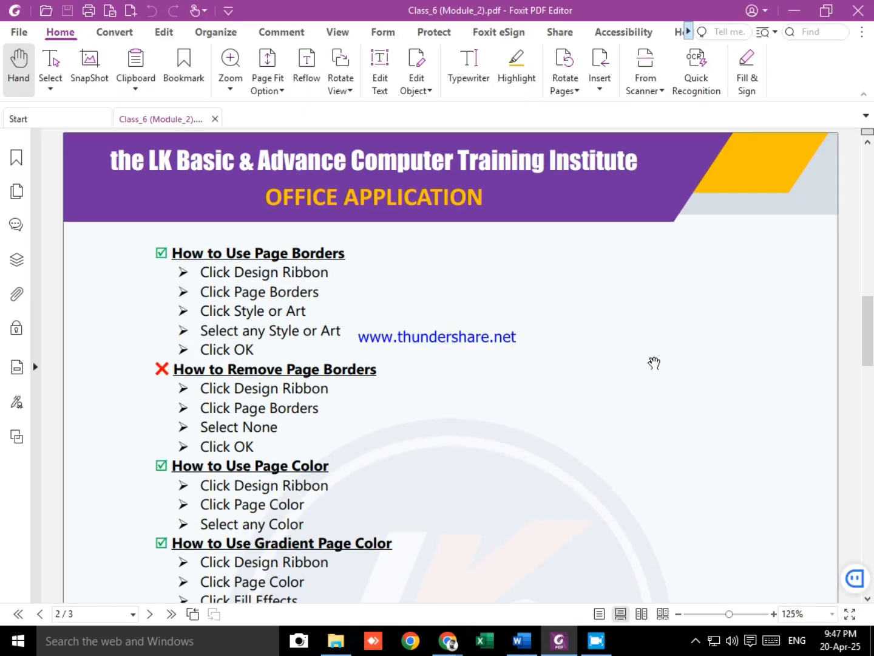
Step: Return to Document1 in Word and set its page color to the lightest tint of the gold theme color
{"action": "scroll", "coordinate": [671, 351], "scroll_direction": "down", "scroll_amount": 2}
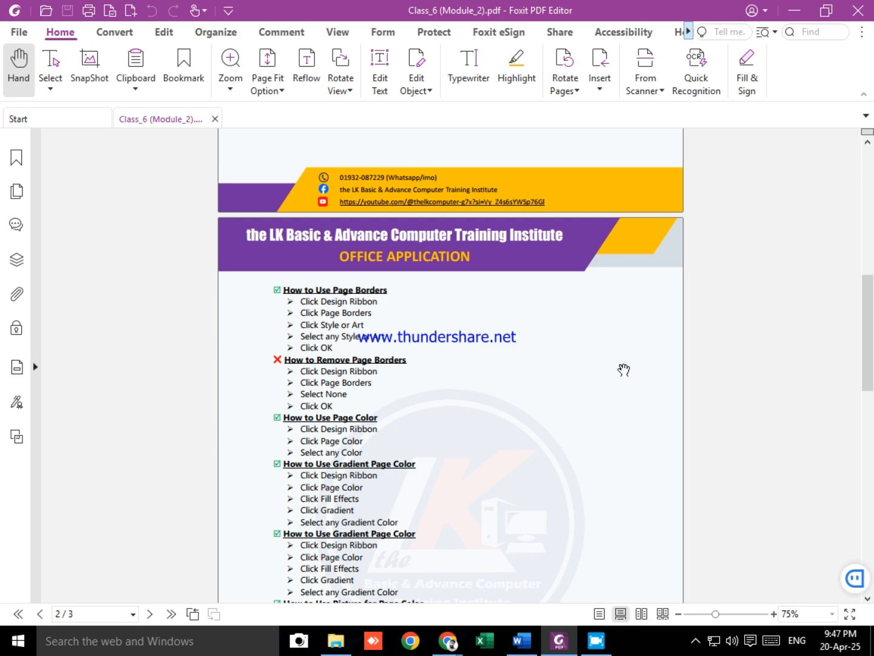
{"action": "scroll", "coordinate": [624, 368], "scroll_direction": "up", "scroll_amount": 1}
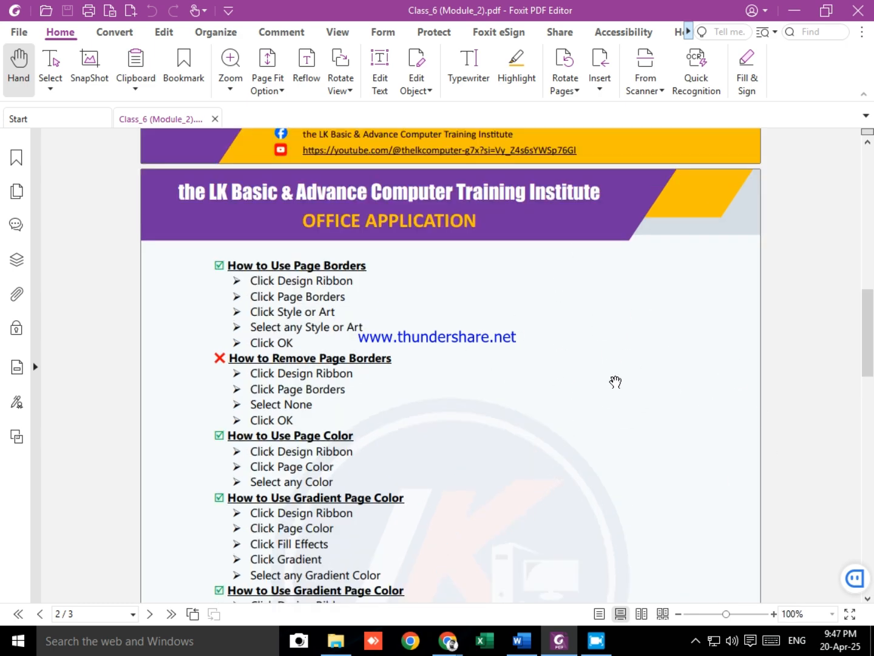
{"action": "key", "text": "alt+Tab"}
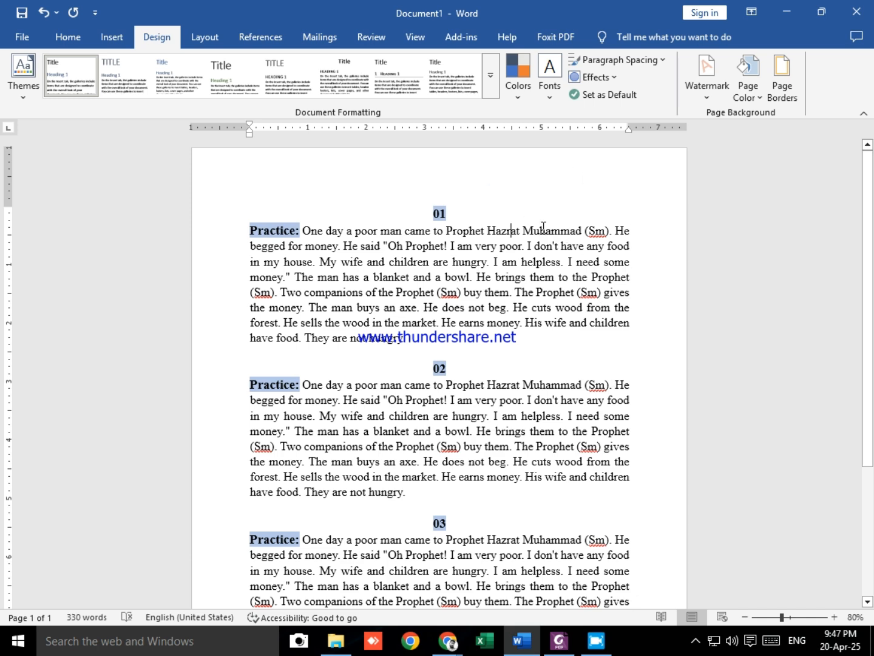
{"action": "left_click", "coordinate": [68, 38]}
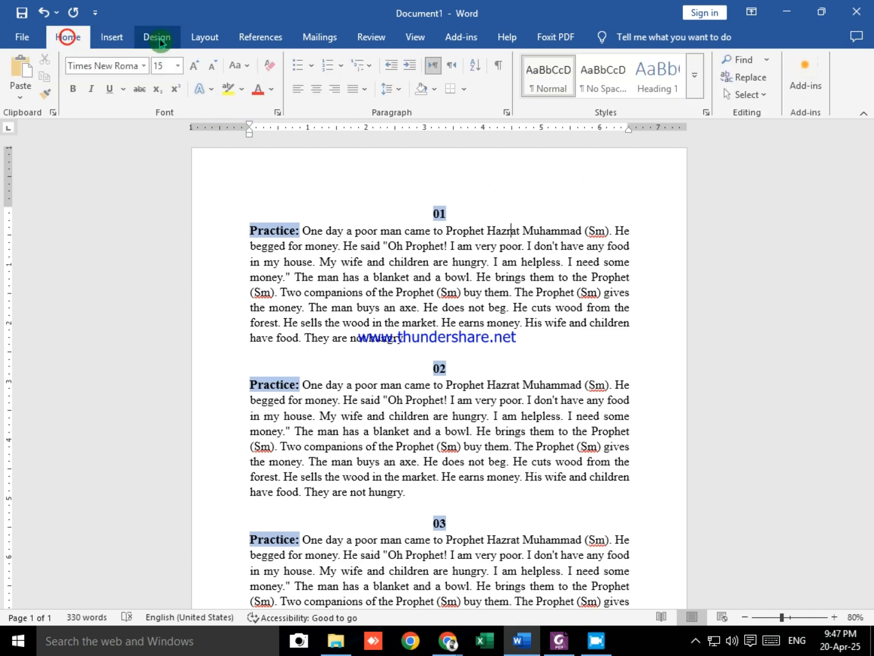
{"action": "left_click", "coordinate": [149, 41]}
{"action": "left_click", "coordinate": [748, 84]}
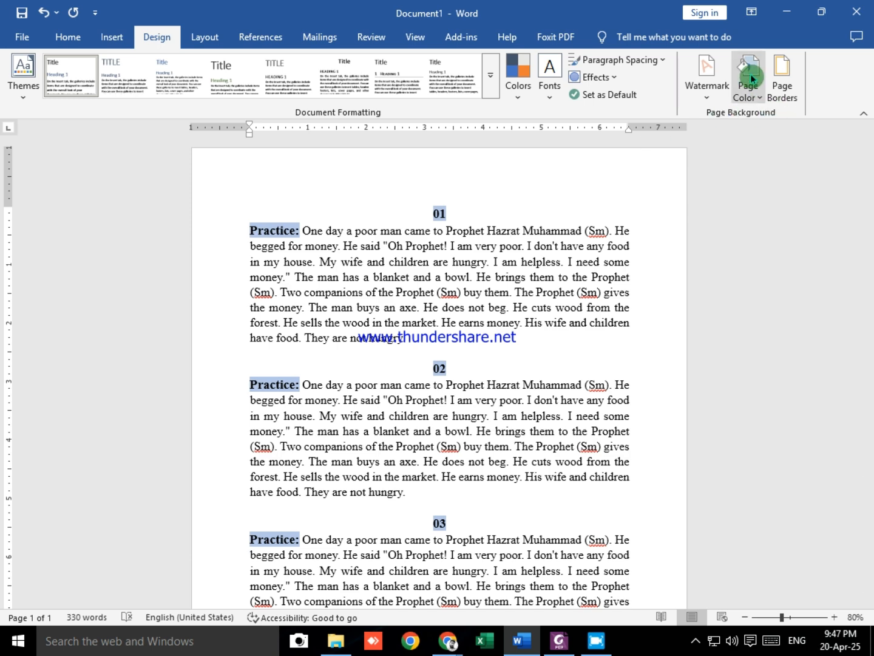
{"action": "left_click", "coordinate": [748, 85]}
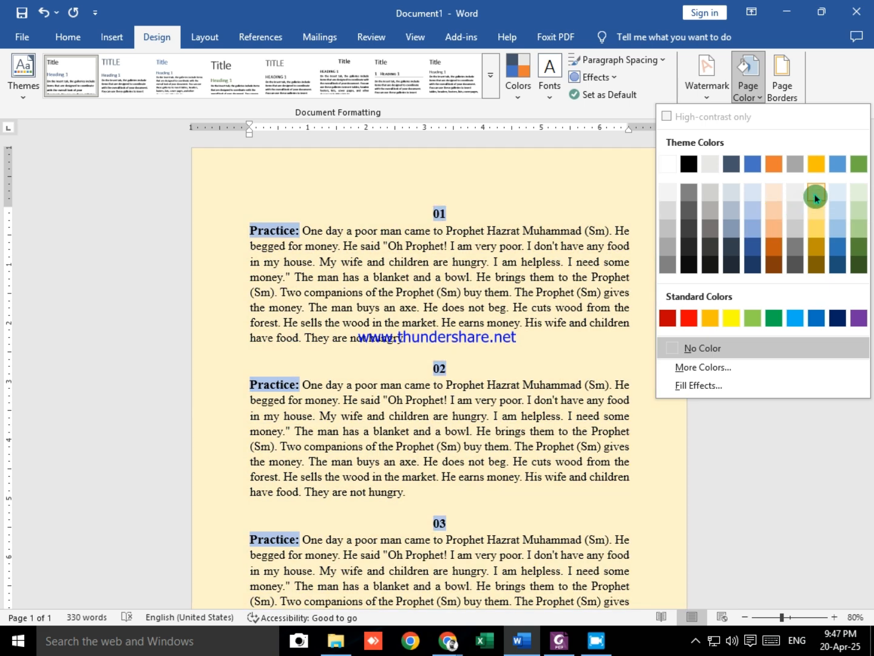
{"action": "left_click", "coordinate": [816, 197]}
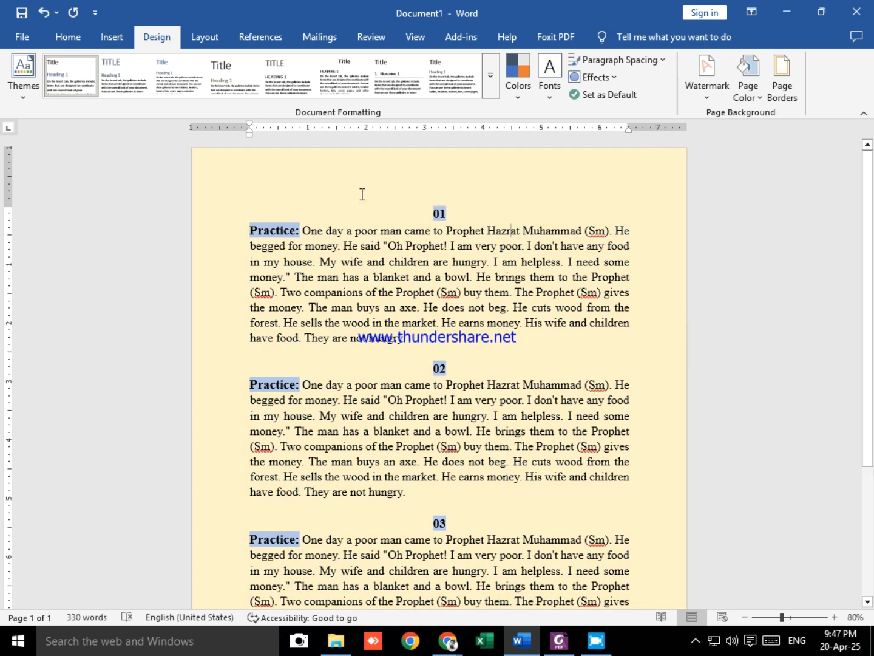
{"action": "scroll", "coordinate": [603, 288], "scroll_direction": "down", "scroll_amount": 3}
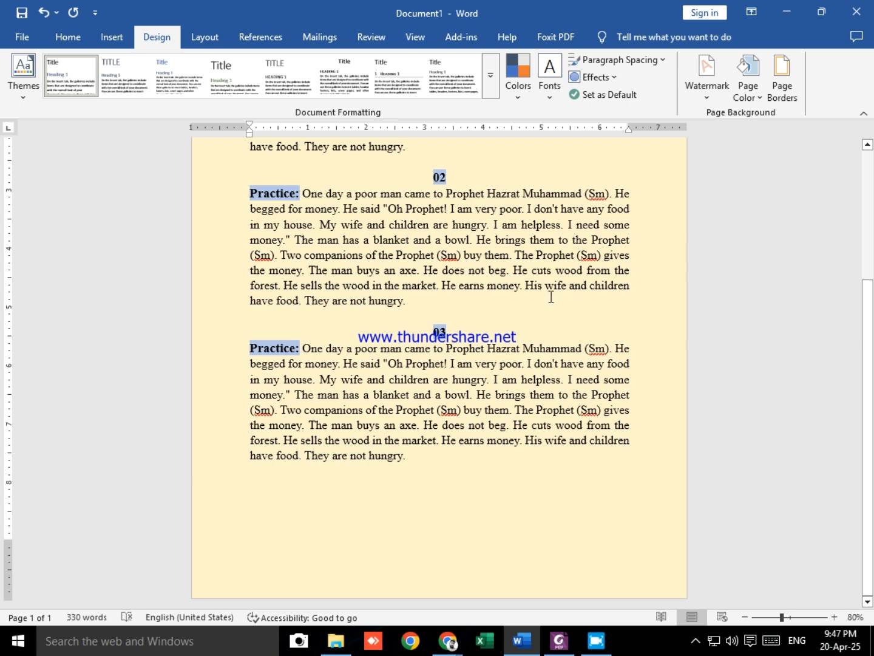
{"action": "scroll", "coordinate": [549, 311], "scroll_direction": "up", "scroll_amount": 3}
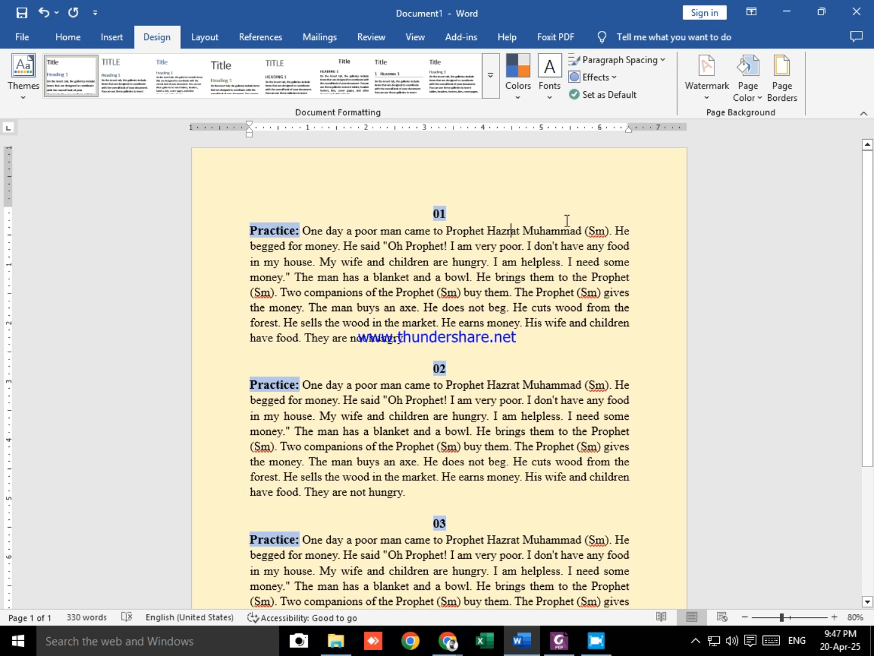
Step: Check the Google Meet class window in Chrome and reread the page color instructions in Class_6 (Module_2).pdf in Foxit PDF Editor
{"action": "key", "text": "alt+Tab"}
{"action": "key", "text": "alt+Tab"}
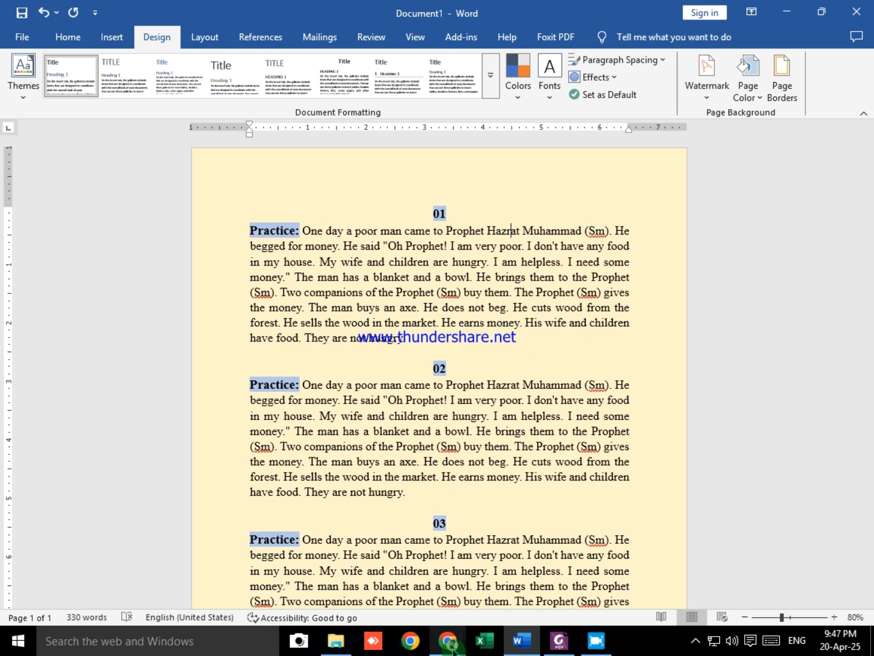
{"action": "left_click", "coordinate": [448, 641]}
{"action": "left_click", "coordinate": [406, 597]}
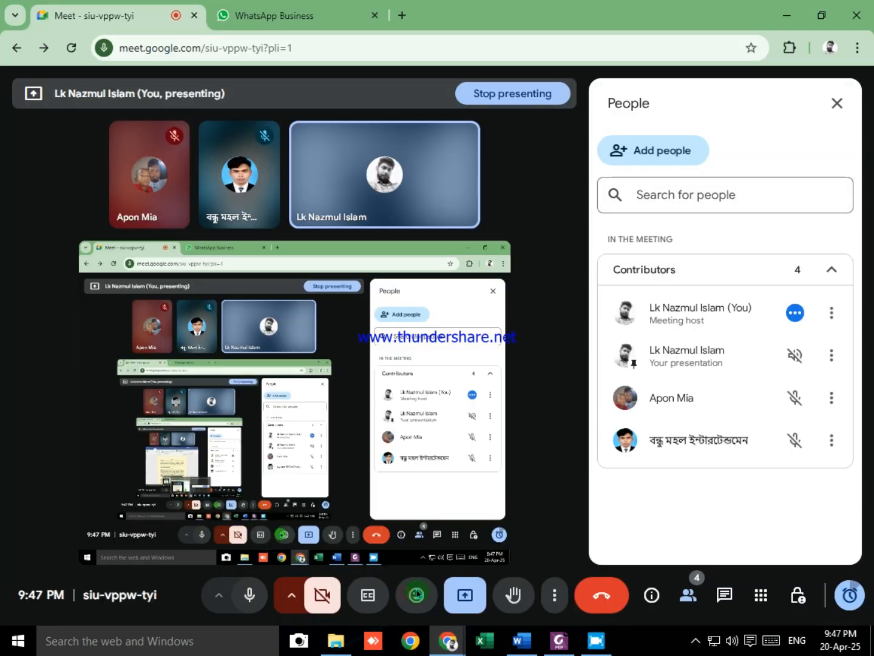
{"action": "key", "text": "alt+Tab"}
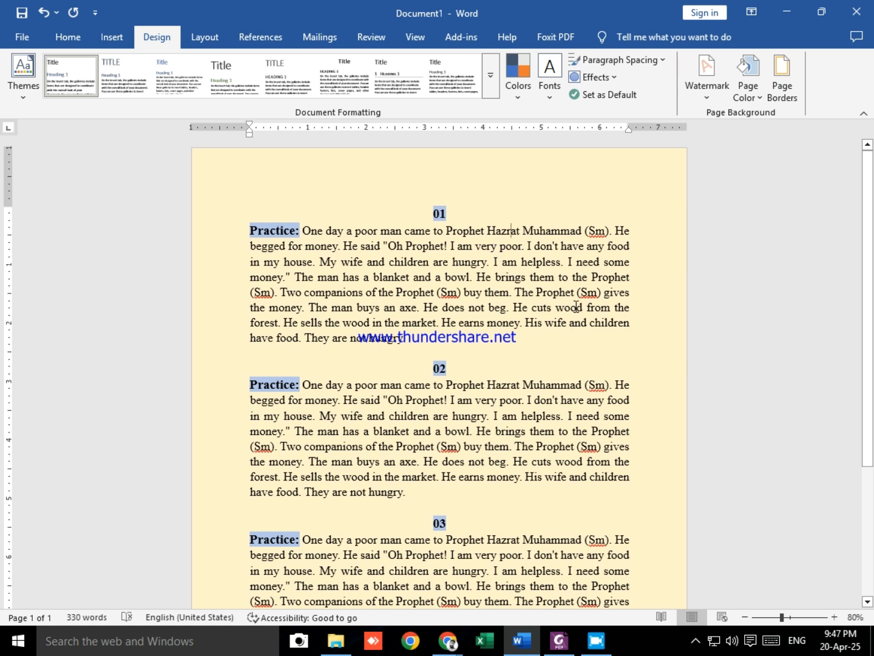
{"action": "left_click", "coordinate": [510, 197]}
{"action": "key", "text": "alt+Tab"}
{"action": "key", "text": "alt+Tab"}
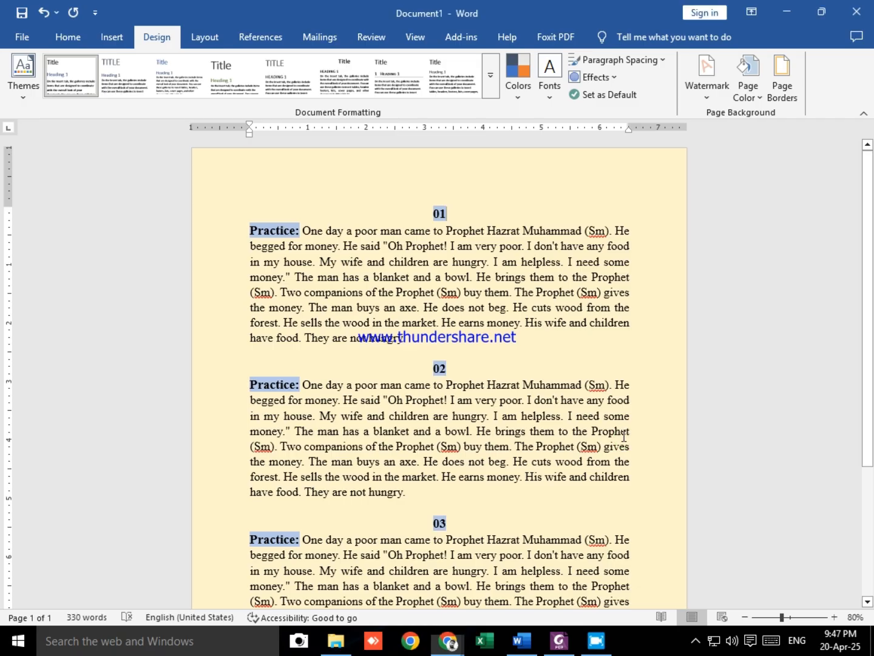
{"action": "key", "text": "alt+Tab"}
Step: Return to Document1 in Word and change the page color to the second-lightest tint of the light blue theme color
{"action": "key", "text": "alt+Tab"}
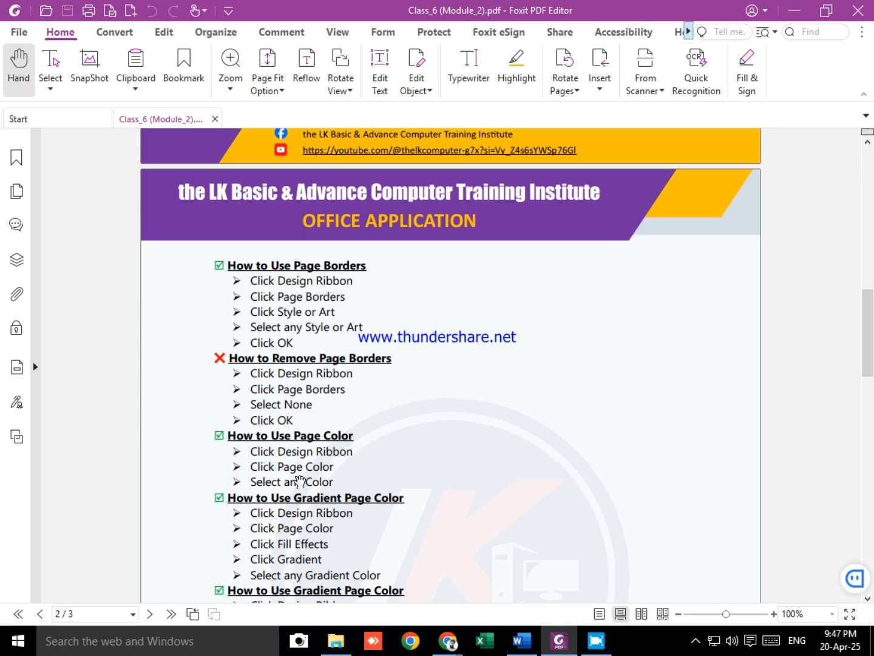
{"action": "key", "text": "alt+Tab"}
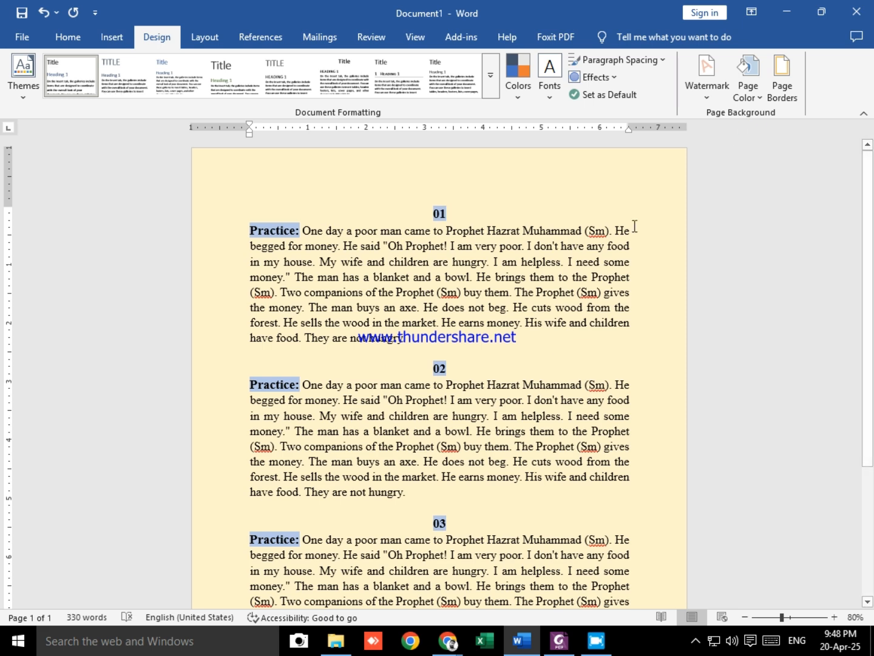
{"action": "left_click", "coordinate": [743, 88]}
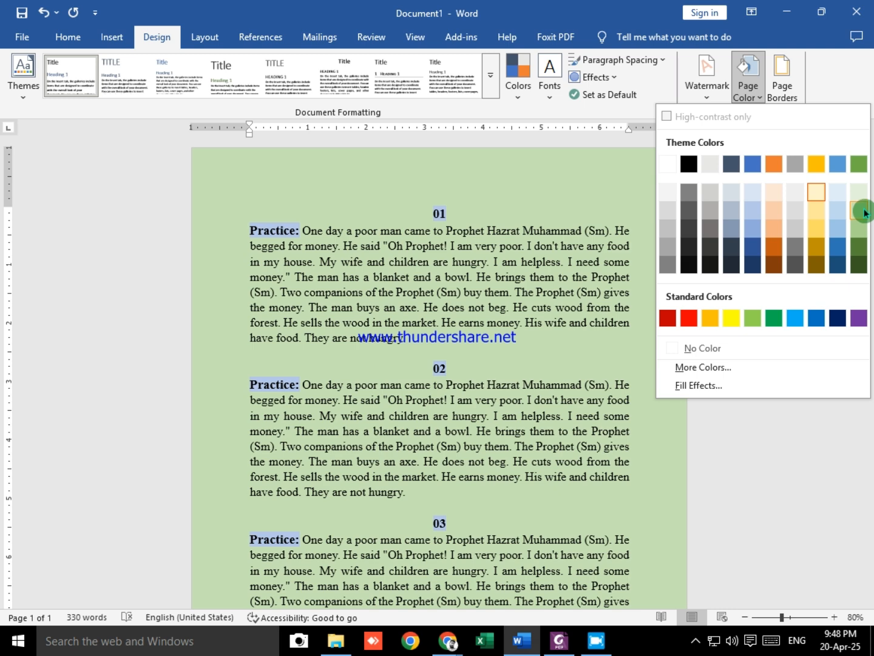
{"action": "left_click", "coordinate": [837, 211]}
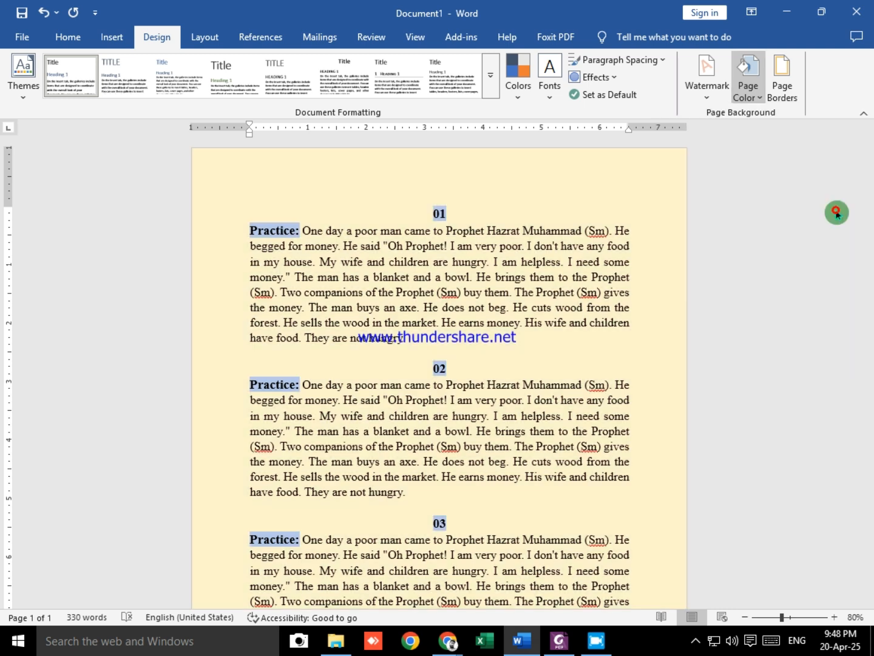
Step: Read the gradient page color instructions in Foxit PDF Editor and open the gradient fill effects for Document1's page color in Word
{"action": "key", "text": "alt+Tab"}
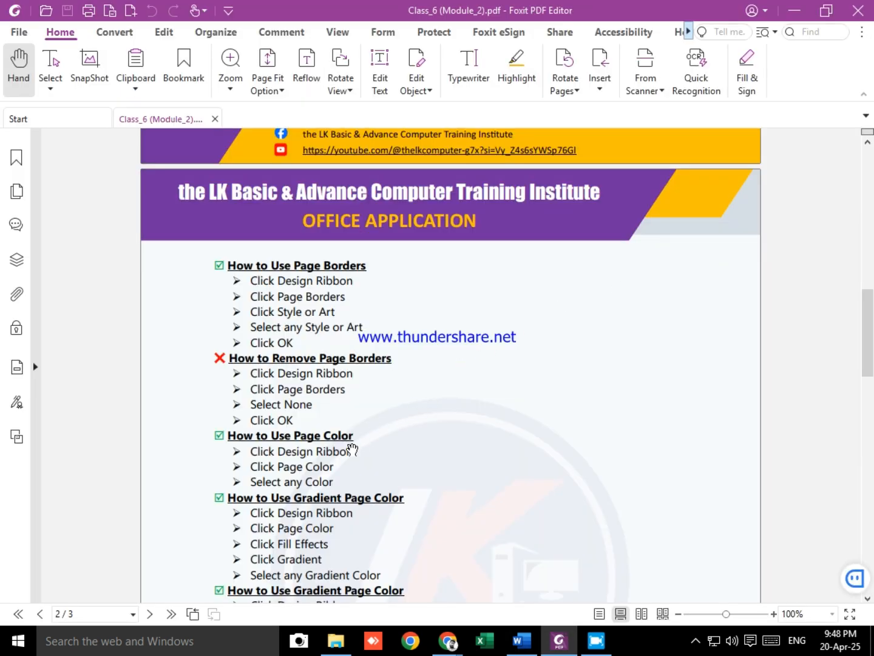
{"action": "scroll", "coordinate": [371, 500], "scroll_direction": "down", "scroll_amount": 3}
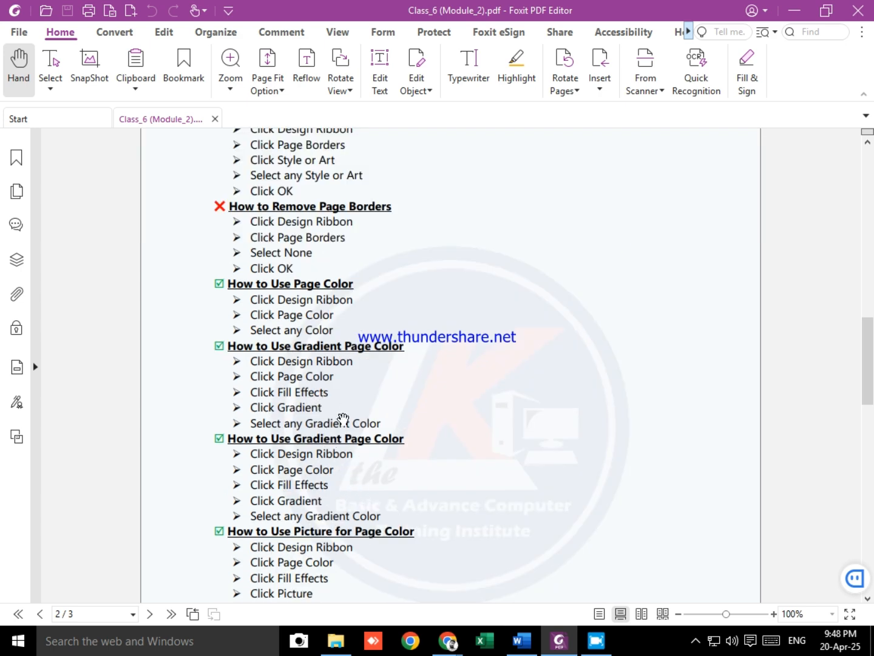
{"action": "key", "text": "alt+Tab"}
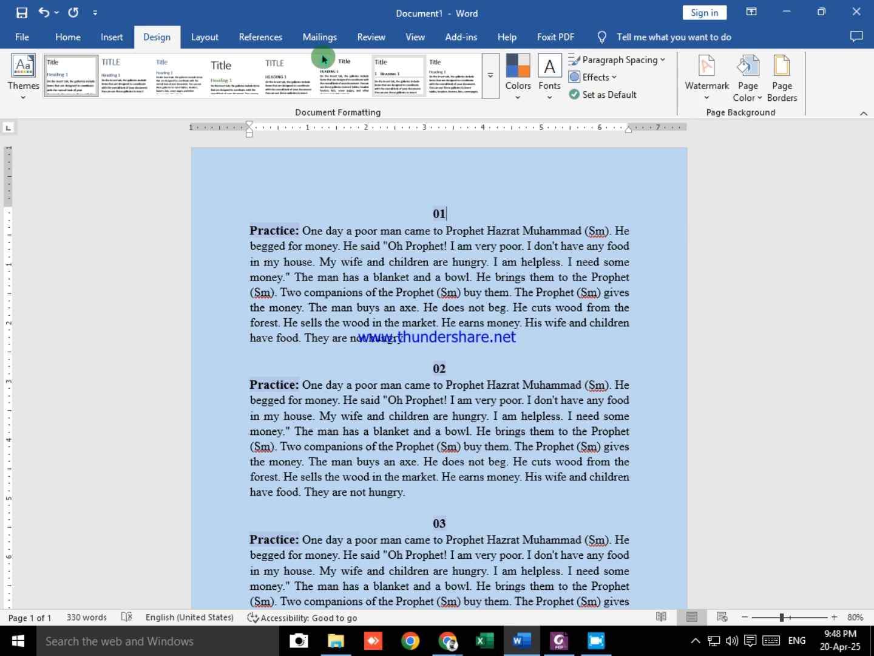
{"action": "left_click", "coordinate": [164, 40]}
{"action": "left_click", "coordinate": [748, 85]}
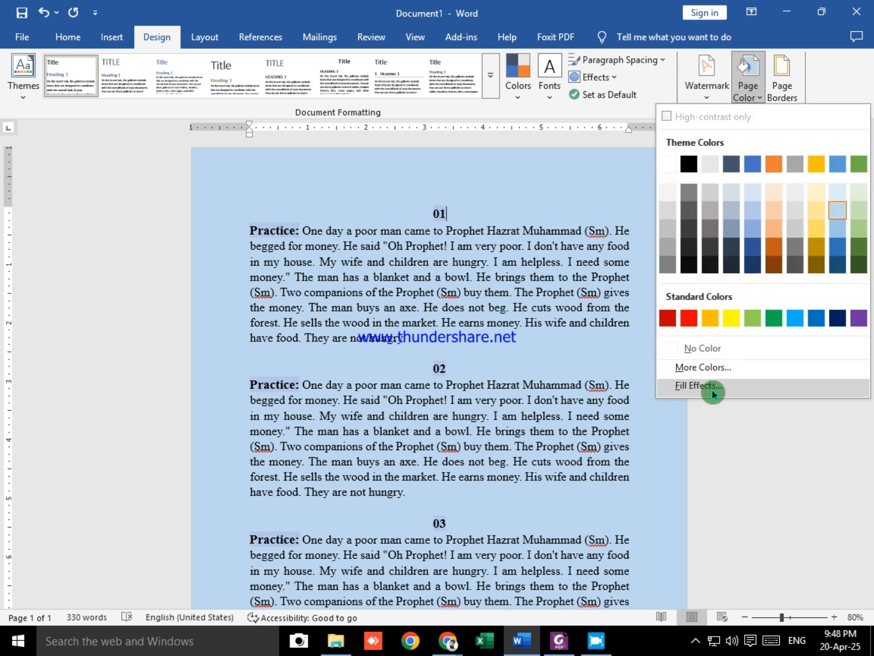
{"action": "left_click", "coordinate": [698, 386]}
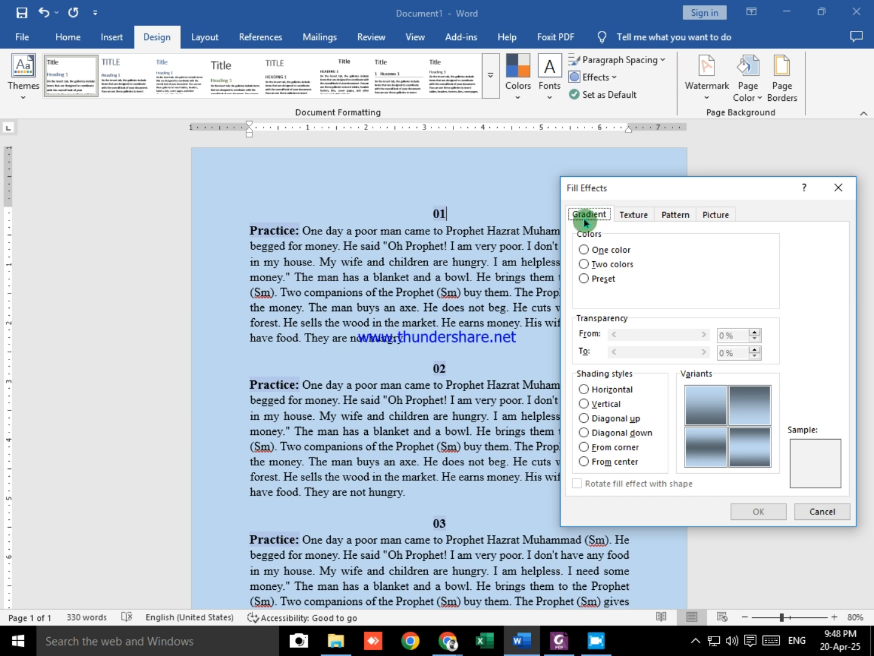
Step: Try the one-color, two-color and preset gradient options for the page, including the Late Sunset, Nightfall and Daybreak presets
{"action": "left_click", "coordinate": [584, 250]}
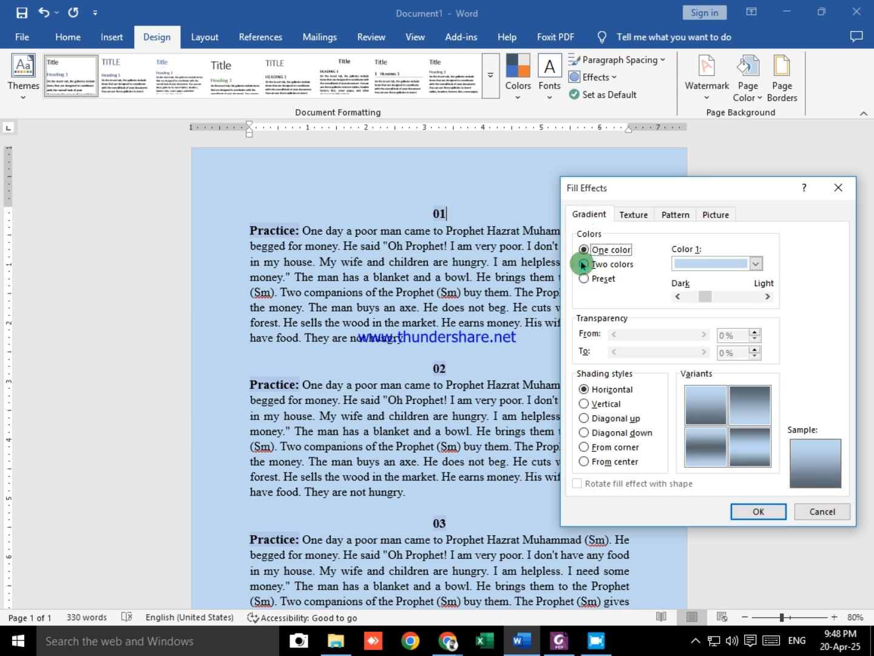
{"action": "left_click", "coordinate": [583, 265]}
{"action": "left_click", "coordinate": [589, 281]}
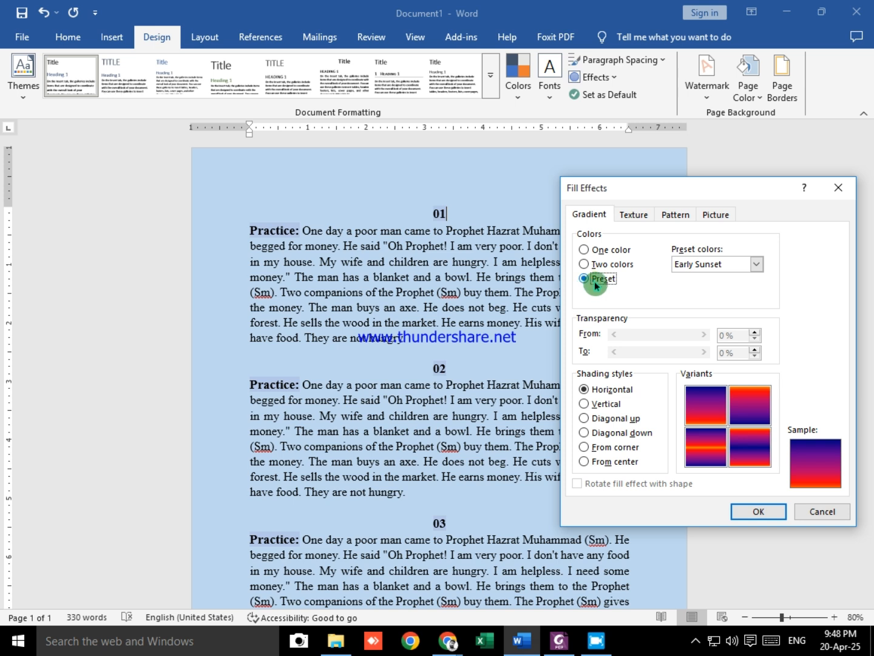
{"action": "left_click", "coordinate": [756, 265]}
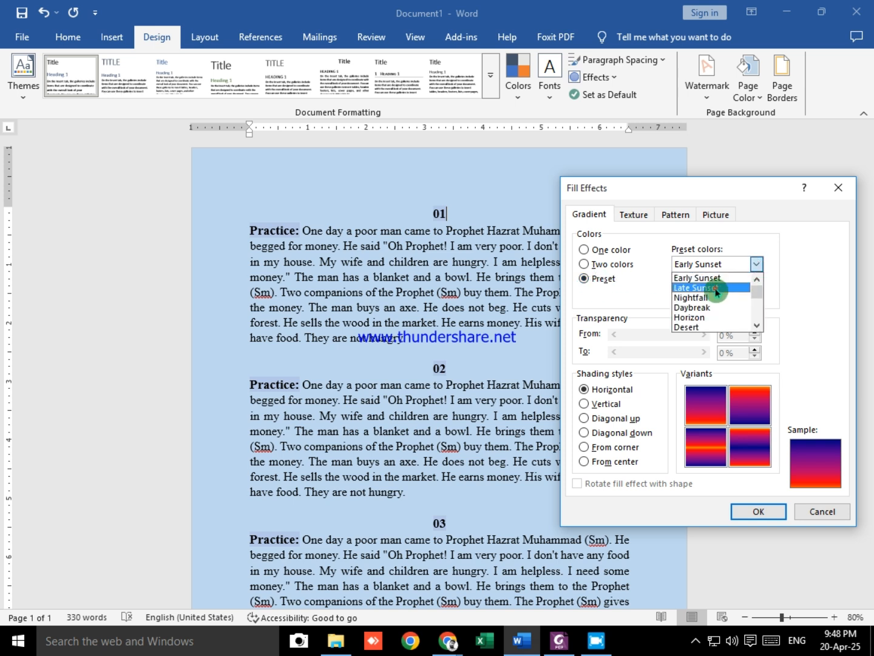
{"action": "left_click", "coordinate": [740, 288]}
{"action": "left_click", "coordinate": [756, 265]}
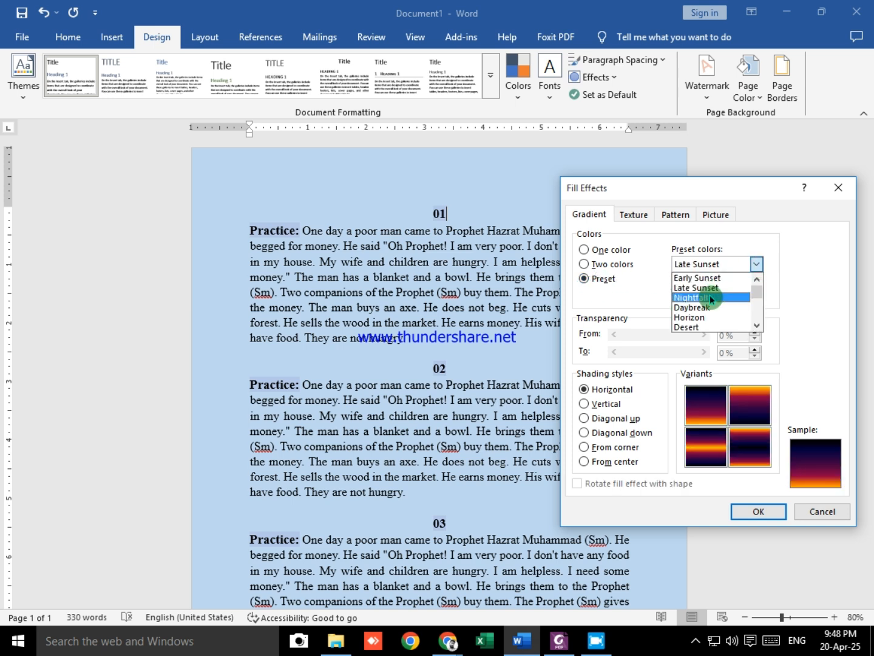
{"action": "left_click", "coordinate": [723, 298]}
{"action": "left_click", "coordinate": [757, 264]}
{"action": "left_click", "coordinate": [719, 307]}
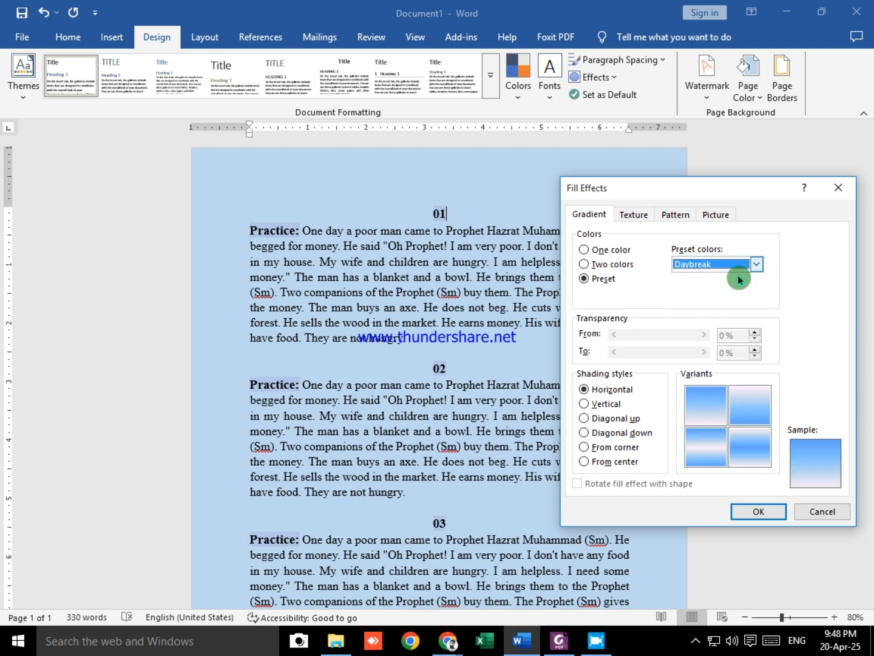
Step: Apply a horizontal two-color gradient to the page, using standard green as Color 1 and a light orange theme tint as Color 2
{"action": "left_click", "coordinate": [592, 263]}
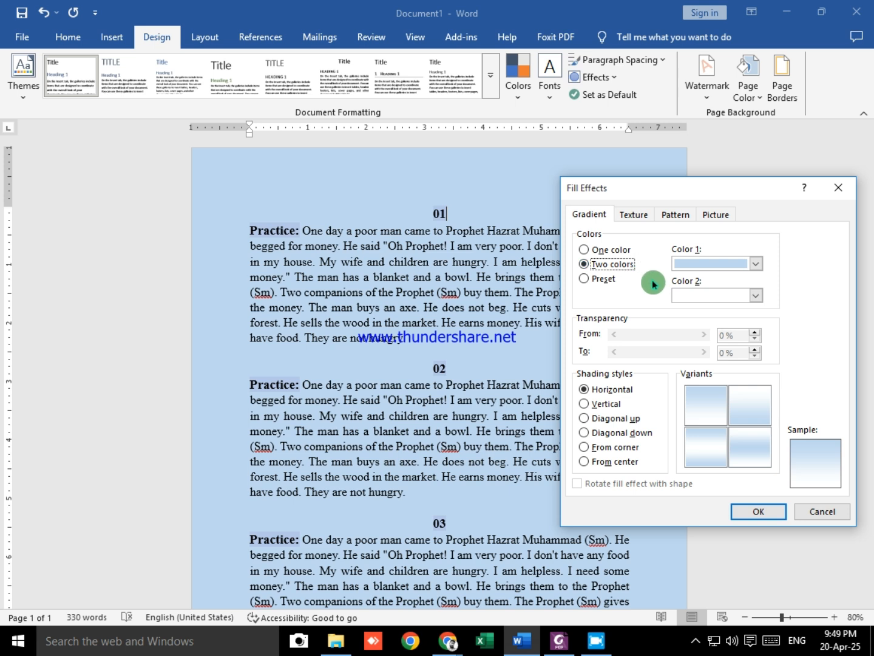
{"action": "left_click", "coordinate": [756, 264]}
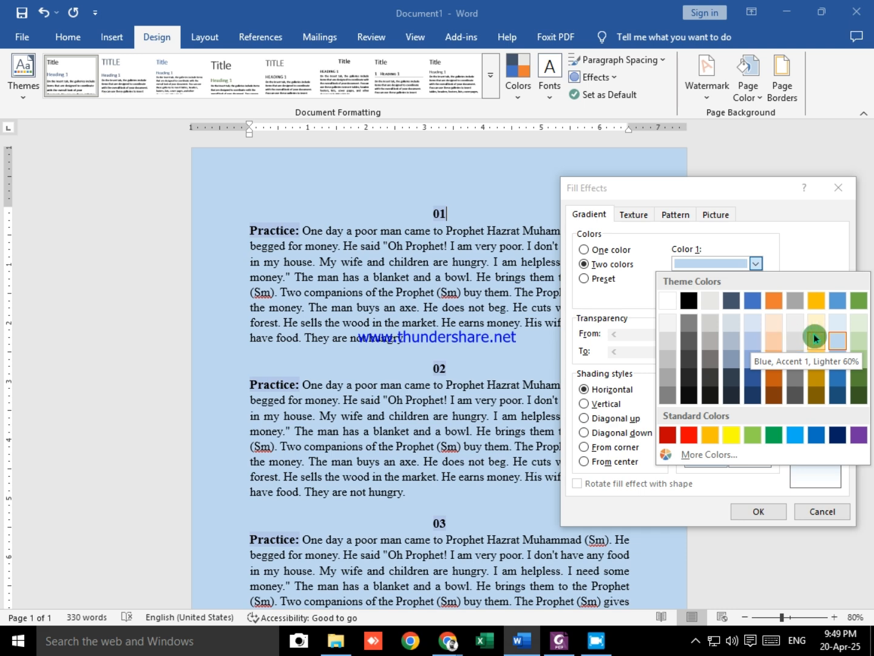
{"action": "left_click", "coordinate": [755, 339]}
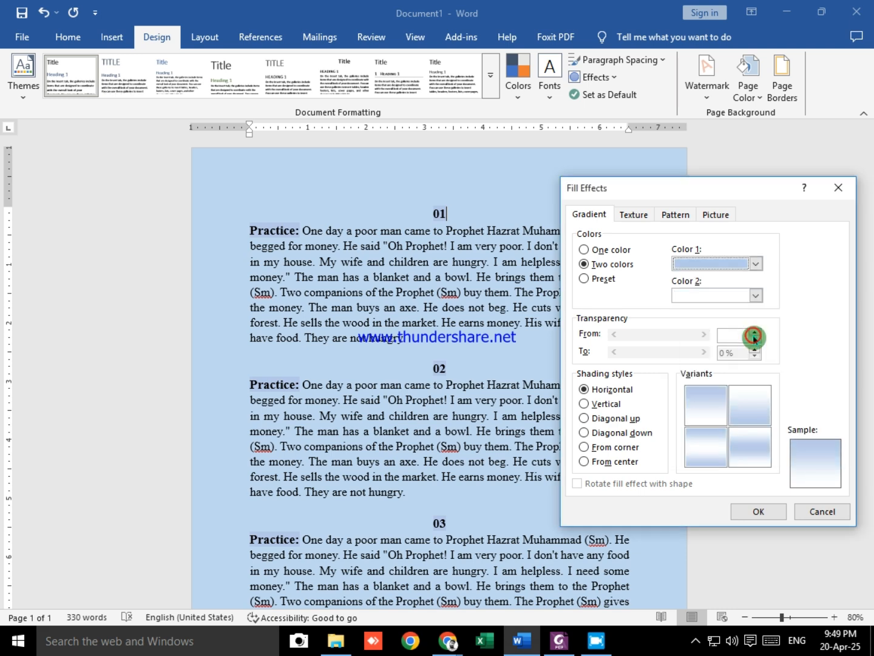
{"action": "left_click", "coordinate": [757, 296]}
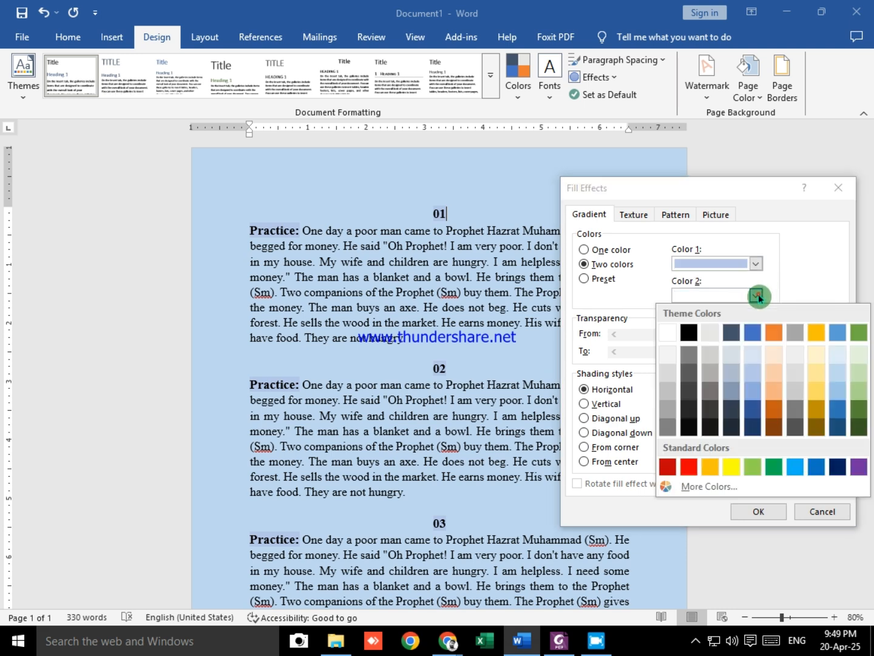
{"action": "left_click", "coordinate": [775, 388]}
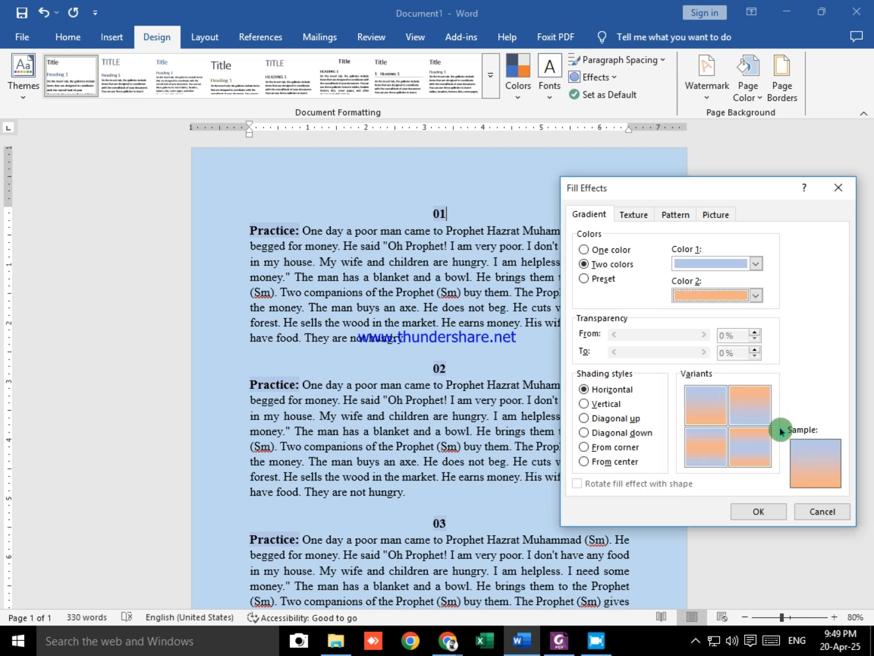
{"action": "left_click", "coordinate": [757, 264]}
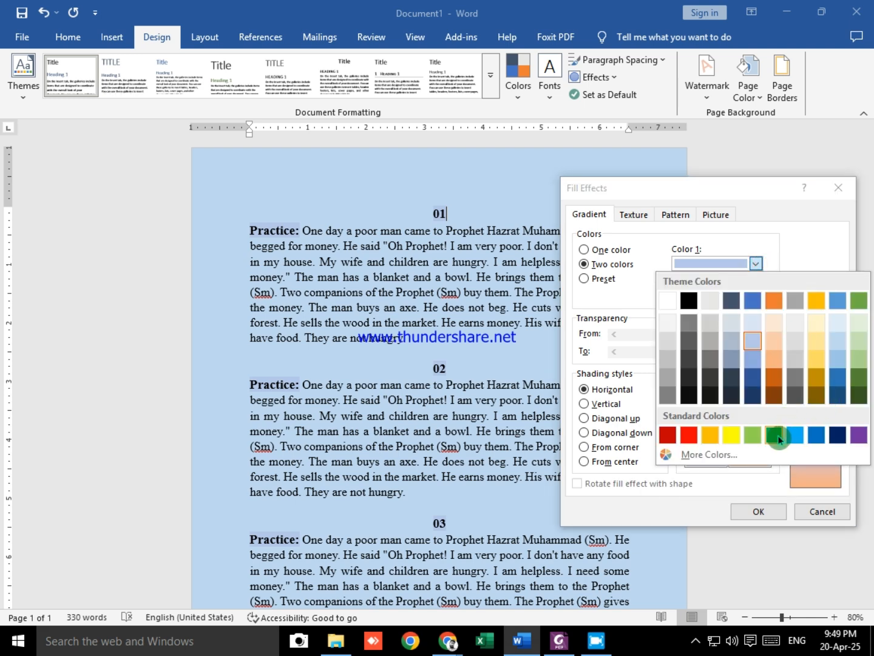
{"action": "left_click", "coordinate": [779, 437]}
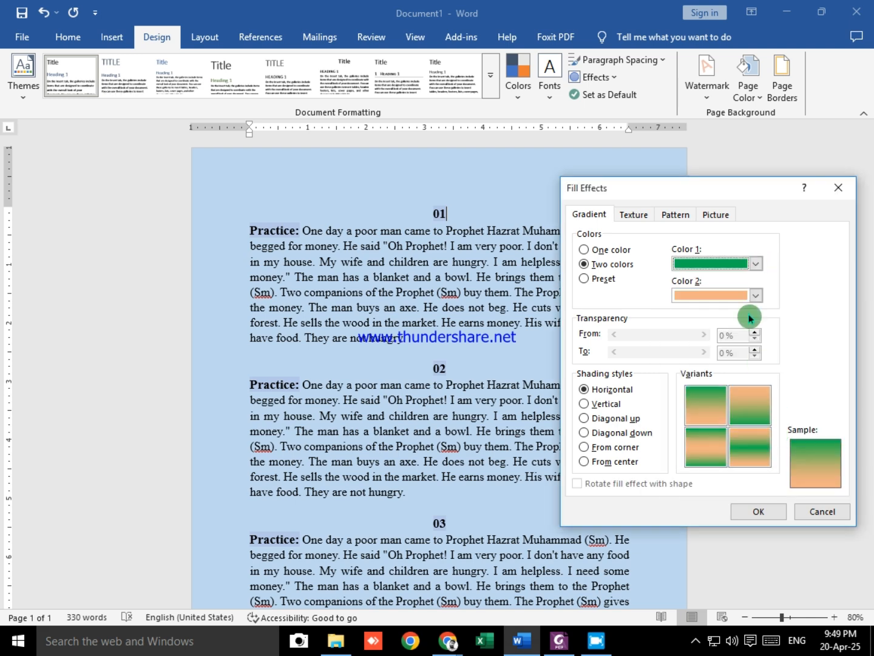
{"action": "left_click", "coordinate": [760, 511]}
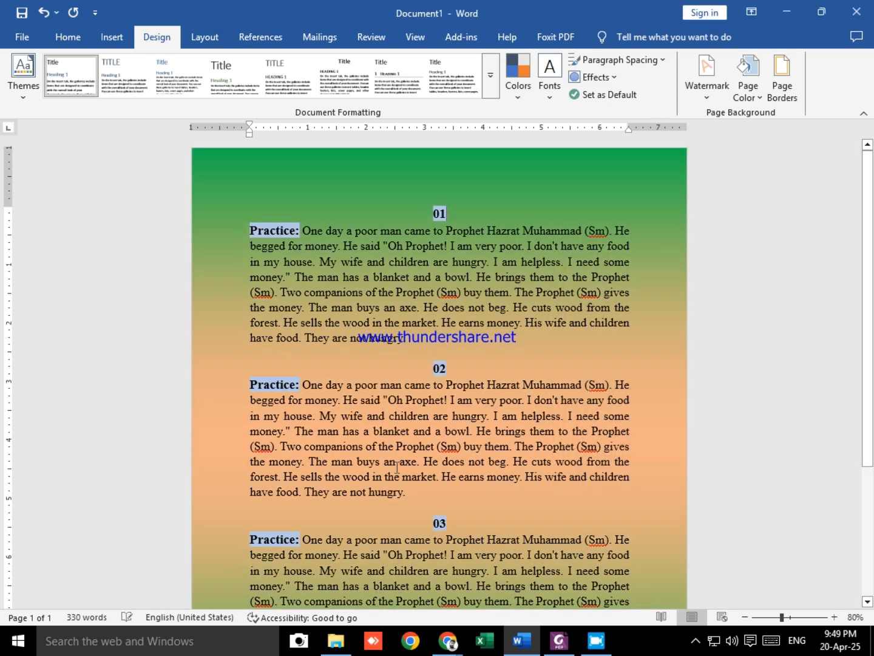
{"action": "scroll", "coordinate": [553, 463], "scroll_direction": "down", "scroll_amount": 3}
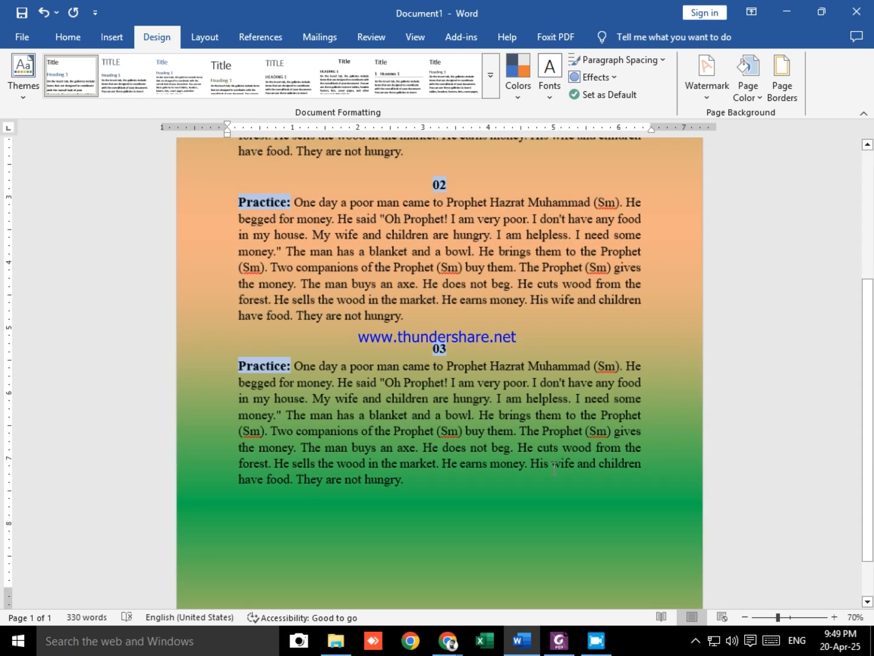
{"action": "scroll", "coordinate": [553, 463], "scroll_direction": "down", "scroll_amount": 4}
{"action": "scroll", "coordinate": [467, 415], "scroll_direction": "up", "scroll_amount": 2}
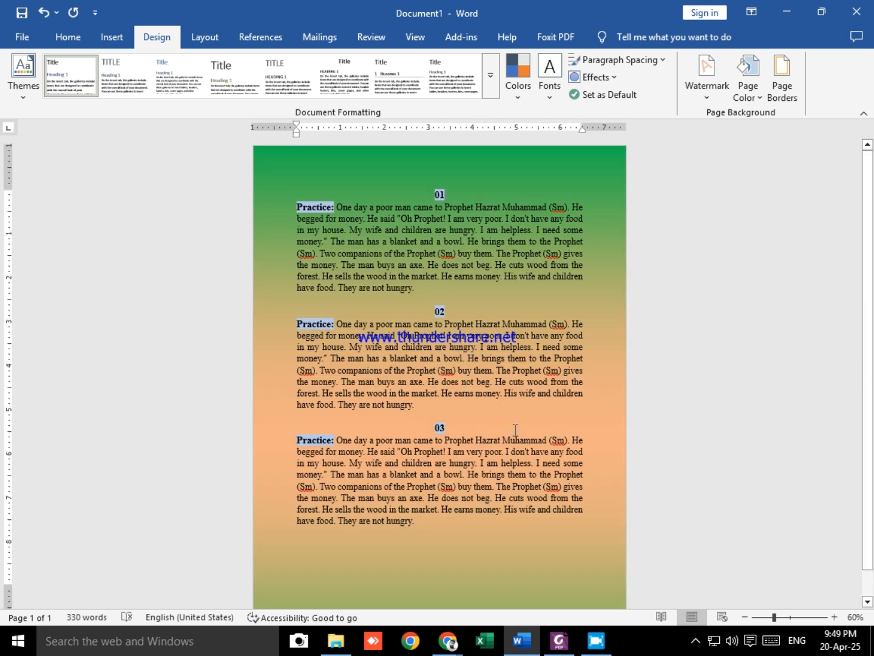
{"action": "left_click", "coordinate": [748, 86]}
{"action": "left_click", "coordinate": [240, 206]}
Step: Reopen the page's gradient fill effects and try the Vertical, Diagonal up, Diagonal down, From corner and From center shading styles
{"action": "left_click", "coordinate": [748, 82]}
{"action": "left_click", "coordinate": [697, 385]}
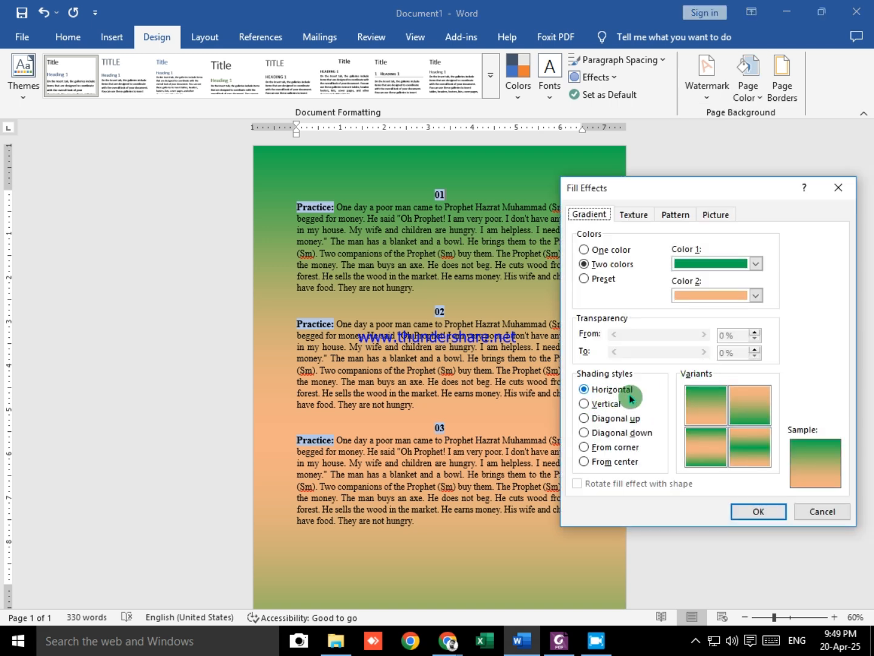
{"action": "left_click", "coordinate": [585, 404]}
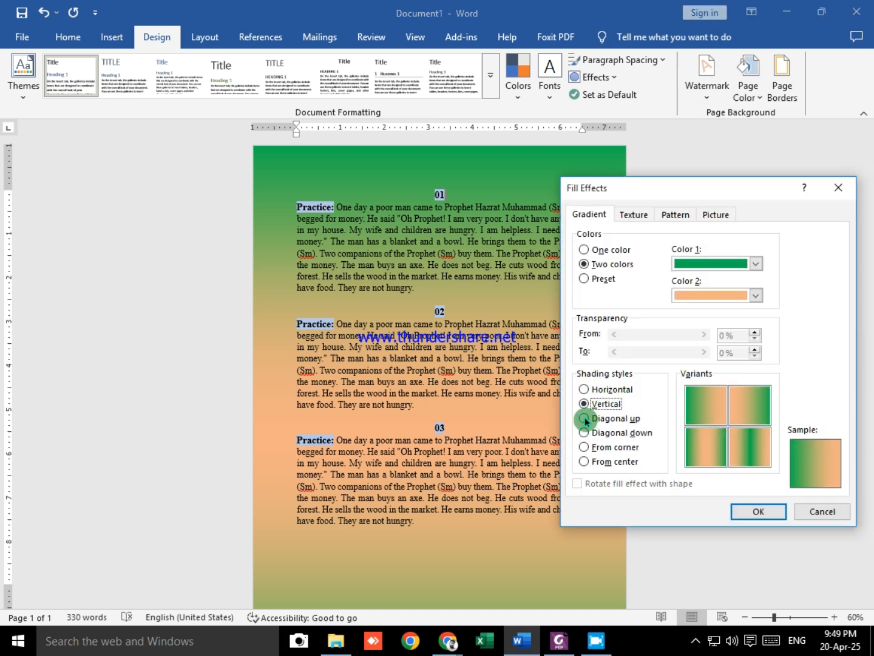
{"action": "left_click", "coordinate": [583, 418]}
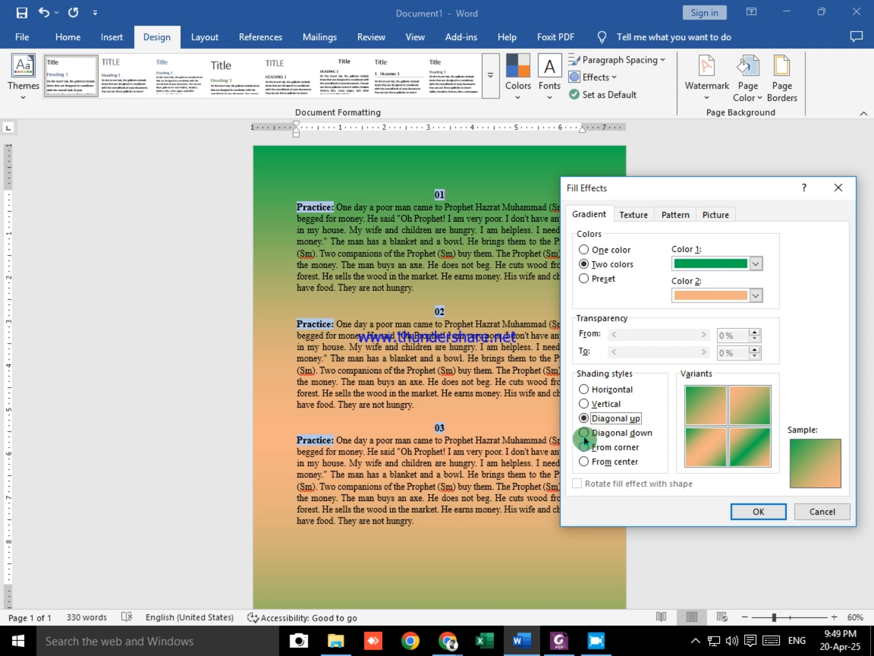
{"action": "left_click", "coordinate": [585, 433]}
{"action": "left_click", "coordinate": [587, 450]}
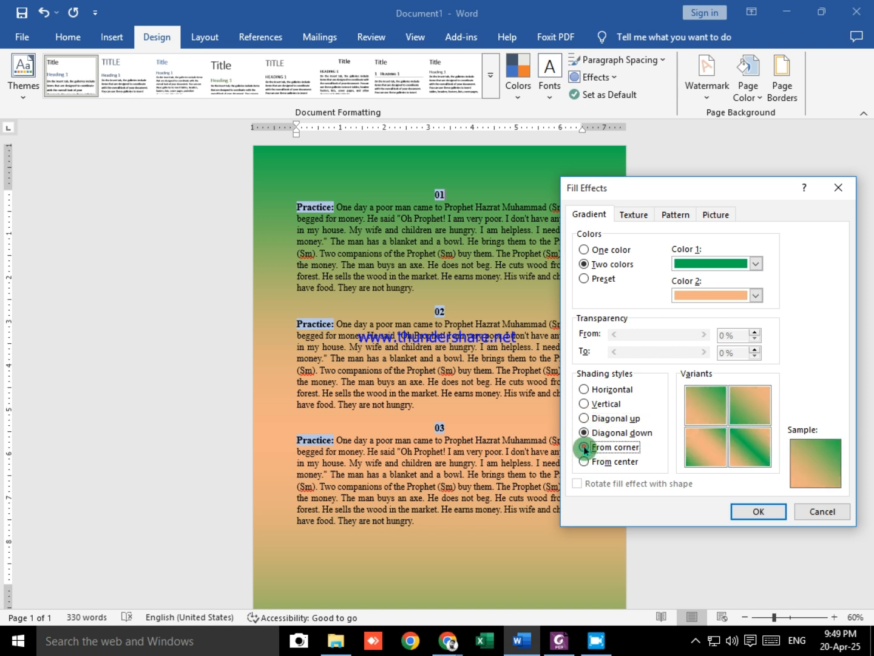
{"action": "left_click", "coordinate": [583, 462]}
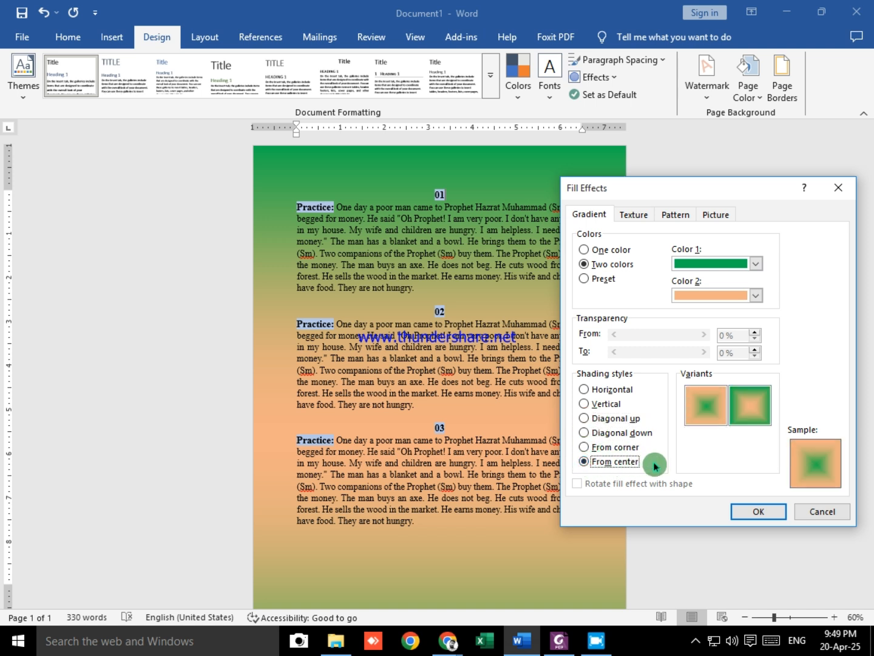
Step: Compare the two From center variants, but apply the green and orange gradient to the page with From corner shading
{"action": "left_click", "coordinate": [746, 418]}
{"action": "left_click", "coordinate": [716, 414]}
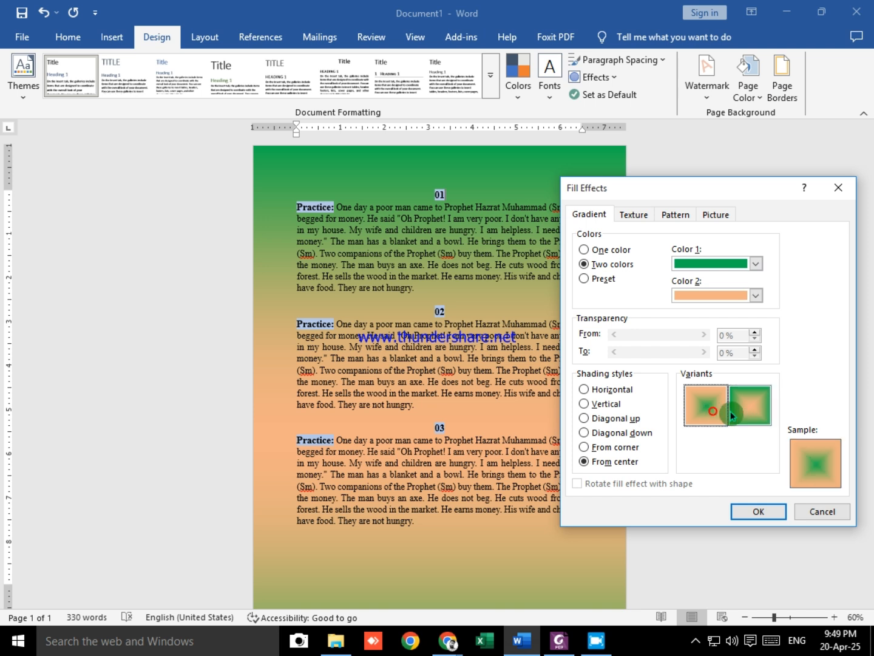
{"action": "left_click", "coordinate": [763, 409]}
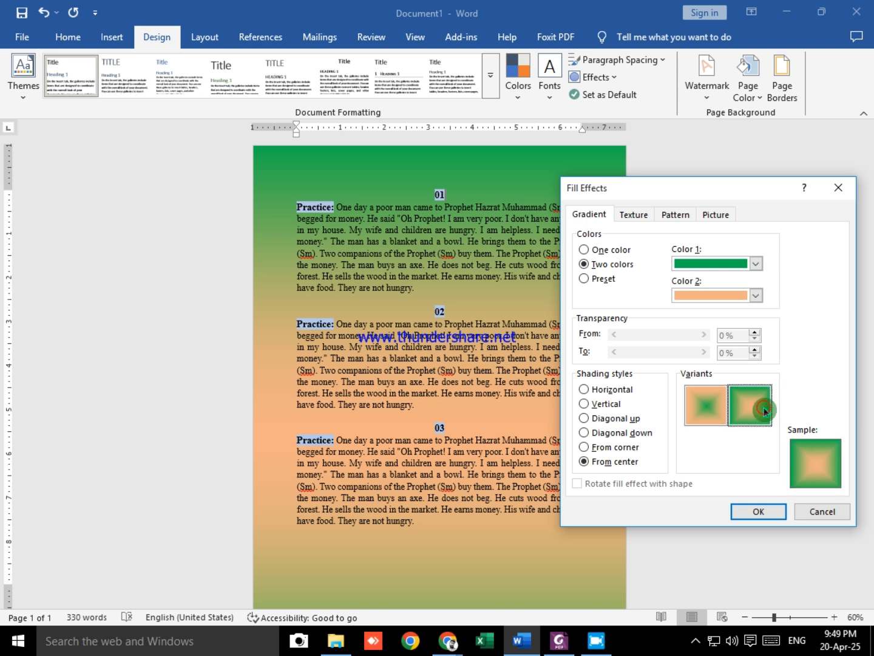
{"action": "left_click", "coordinate": [584, 448]}
{"action": "left_click", "coordinate": [767, 512]}
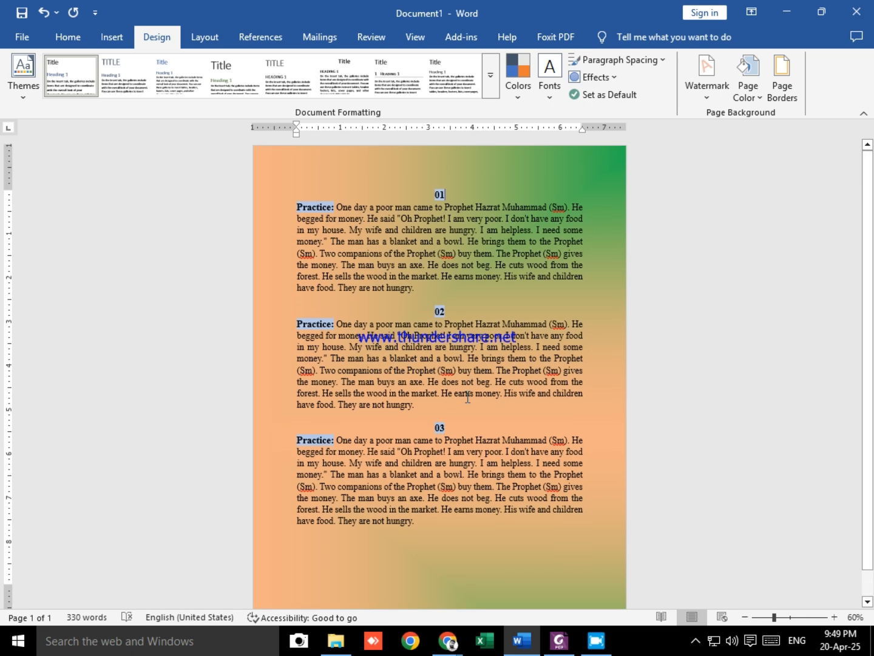
Step: Apply the Daybreak preset gradient to the page with horizontal shading, using the variant that runs from pale pink down to blue
{"action": "left_click", "coordinate": [747, 91]}
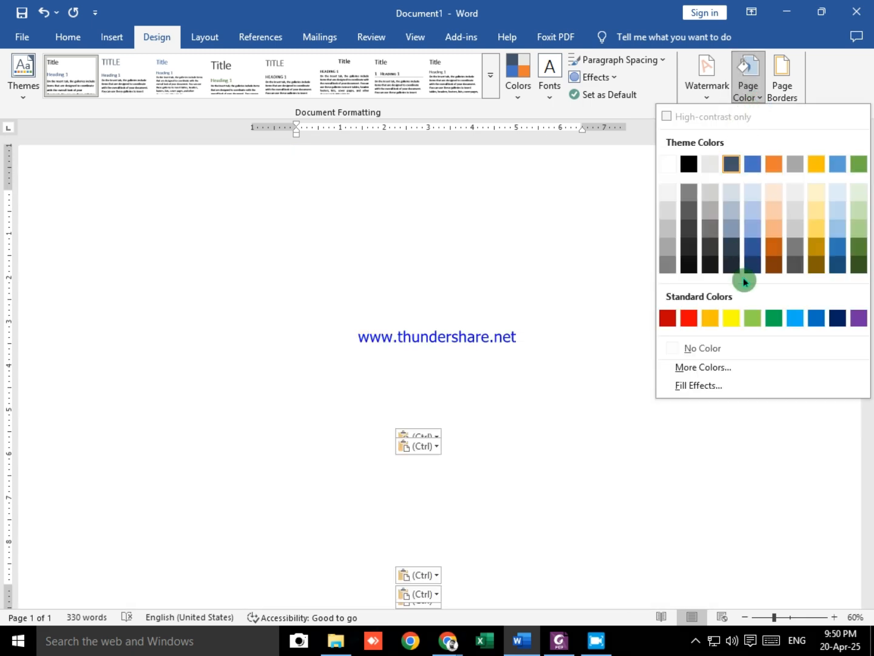
{"action": "left_click", "coordinate": [698, 385]}
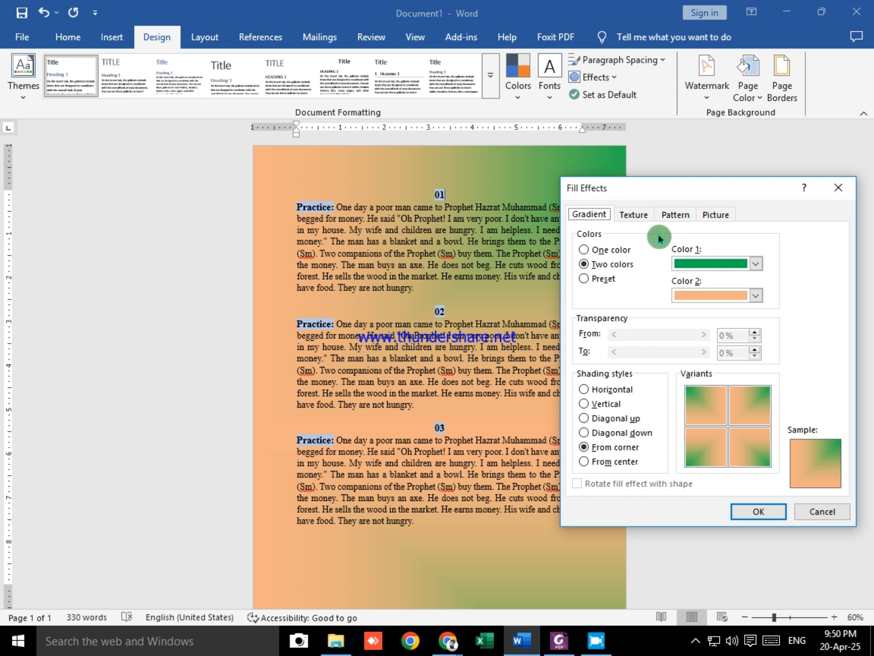
{"action": "left_click", "coordinate": [592, 280]}
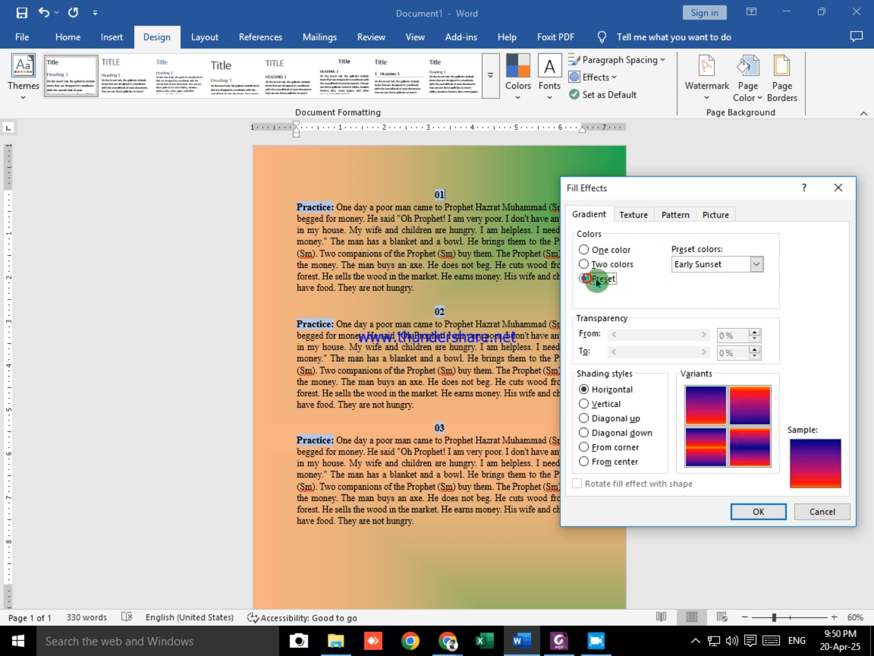
{"action": "left_click", "coordinate": [756, 264]}
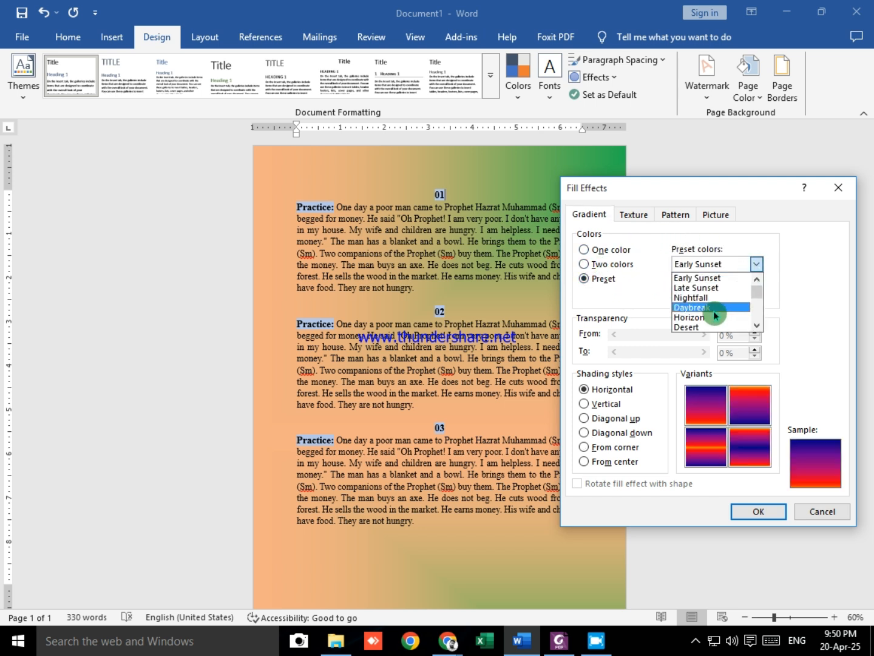
{"action": "left_click", "coordinate": [714, 308]}
{"action": "left_click", "coordinate": [747, 404]}
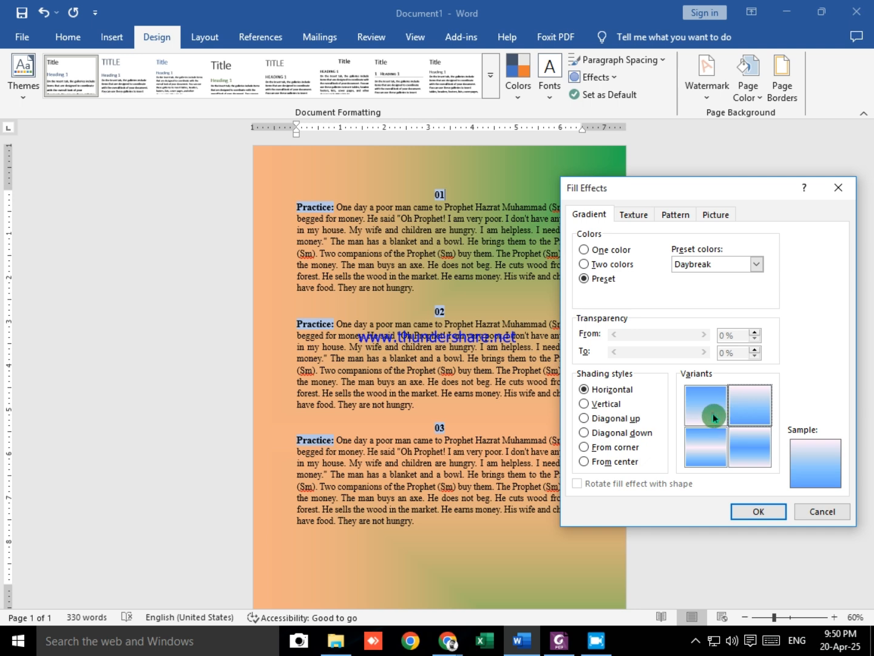
{"action": "left_click", "coordinate": [713, 411]}
{"action": "left_click", "coordinate": [764, 415]}
{"action": "left_click", "coordinate": [759, 512]}
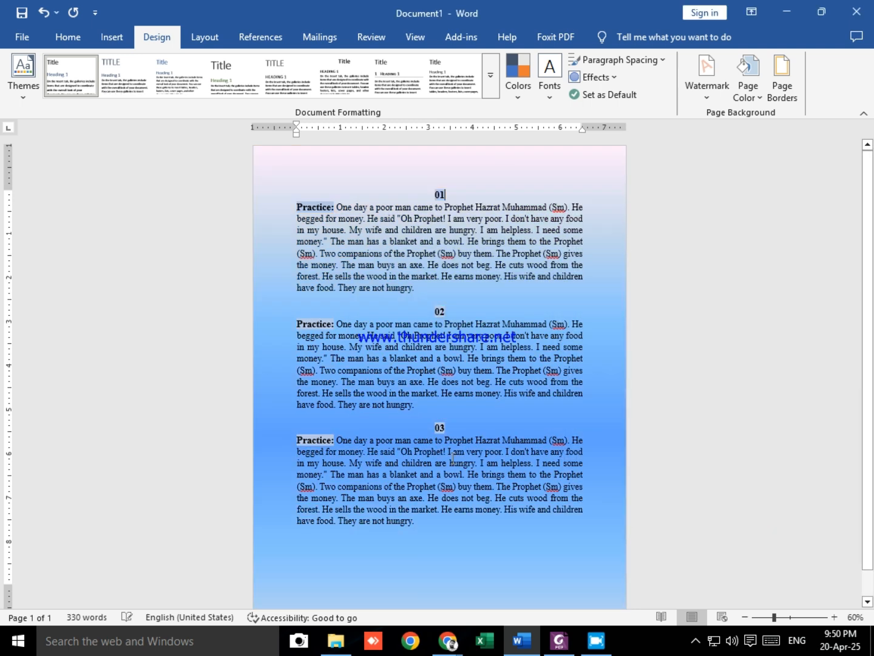
{"action": "scroll", "coordinate": [446, 453], "scroll_direction": "down", "scroll_amount": 1}
{"action": "scroll", "coordinate": [446, 452], "scroll_direction": "up", "scroll_amount": 1}
Step: Switch to Foxit PDF Editor to read the notes on using a picture as page color, and return to Document1 in Word
{"action": "key", "text": "alt+Tab"}
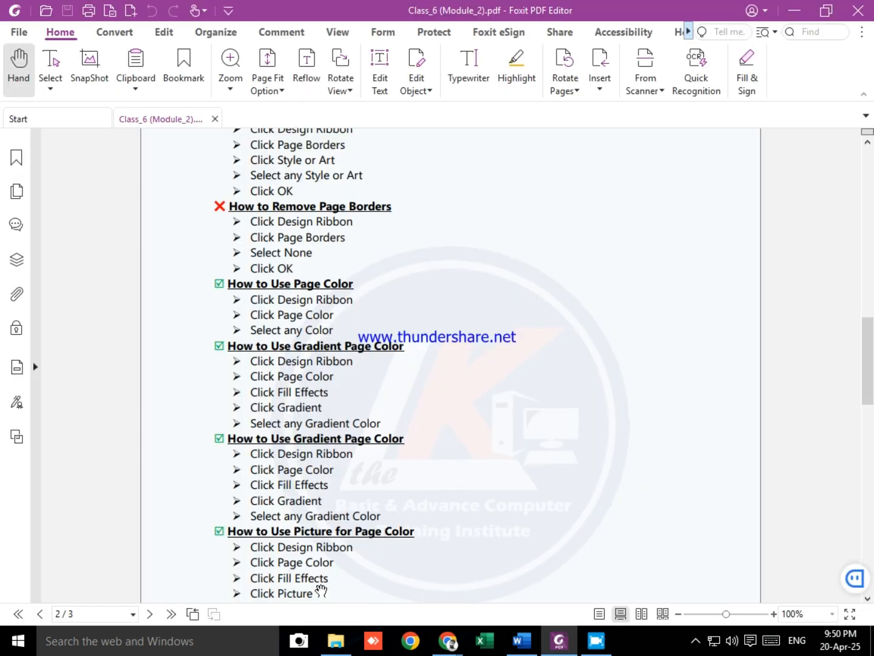
{"action": "scroll", "coordinate": [445, 489], "scroll_direction": "down", "scroll_amount": 5}
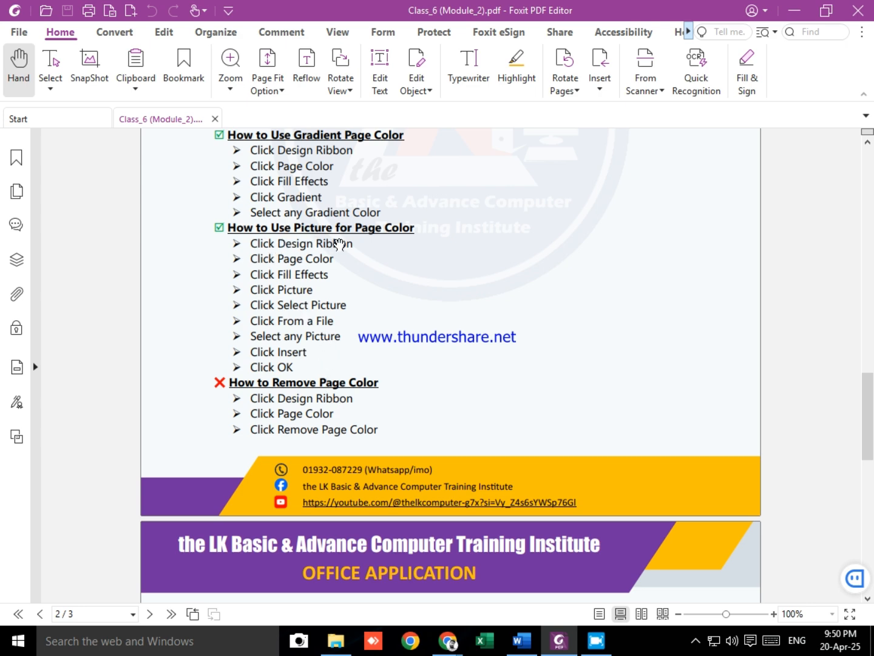
{"action": "key", "text": "alt+Tab"}
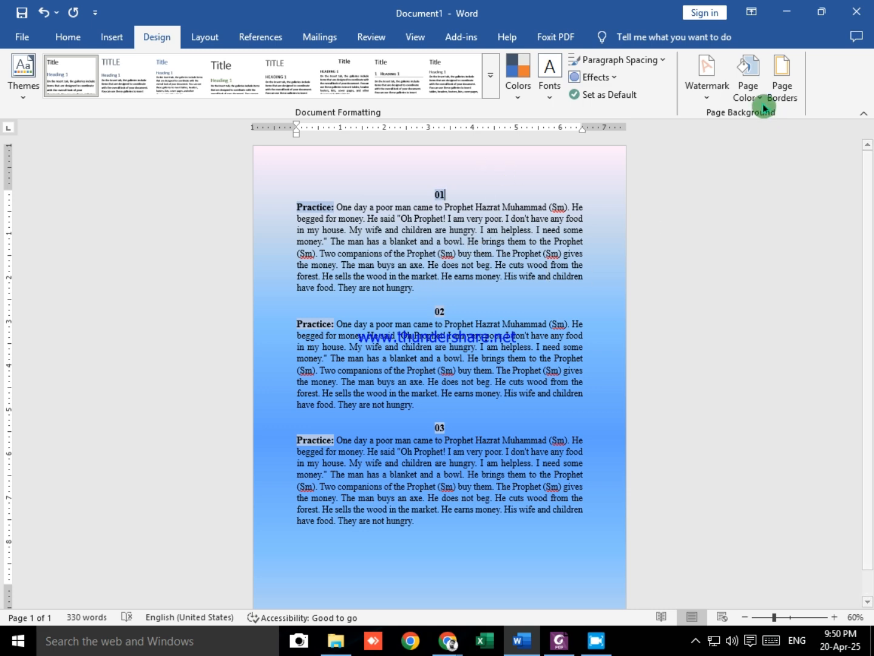
Step: Fill the page background with the Medium wood texture
{"action": "left_click", "coordinate": [748, 85]}
{"action": "left_click", "coordinate": [698, 385]}
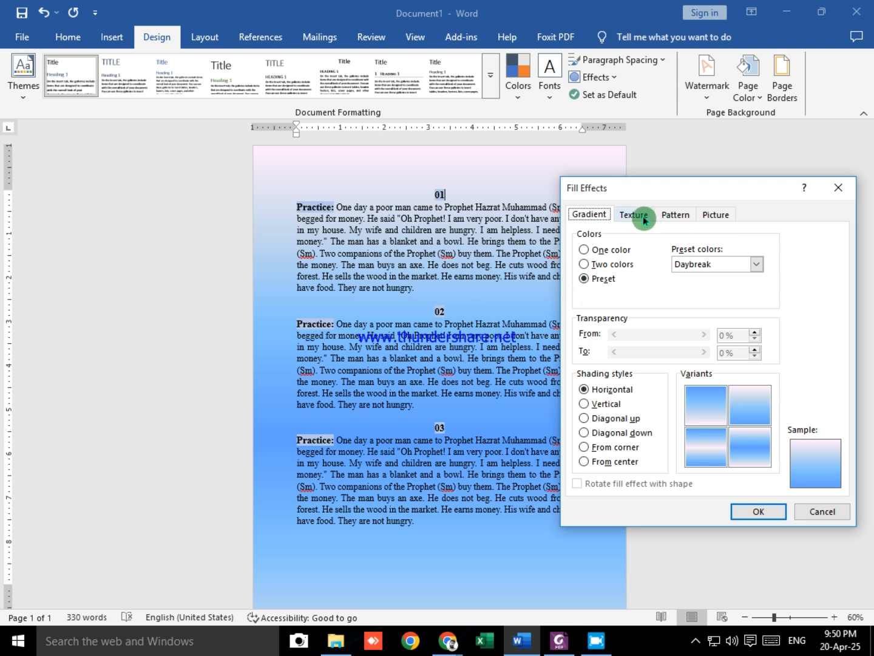
{"action": "left_click", "coordinate": [635, 216]}
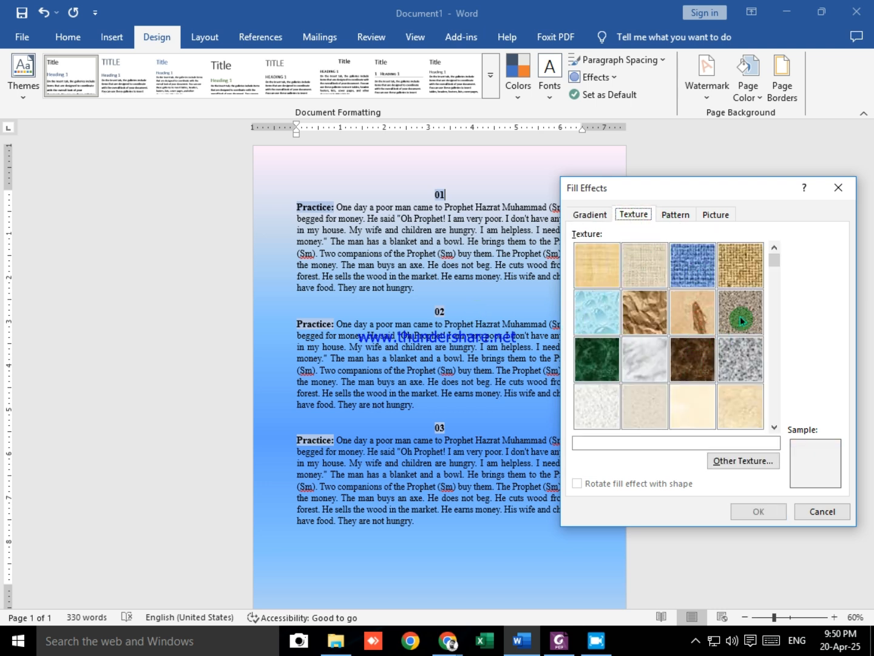
{"action": "left_click_drag", "start_coordinate": [774, 312], "coordinate": [773, 384]}
{"action": "left_click", "coordinate": [702, 365]}
{"action": "left_click", "coordinate": [735, 399]}
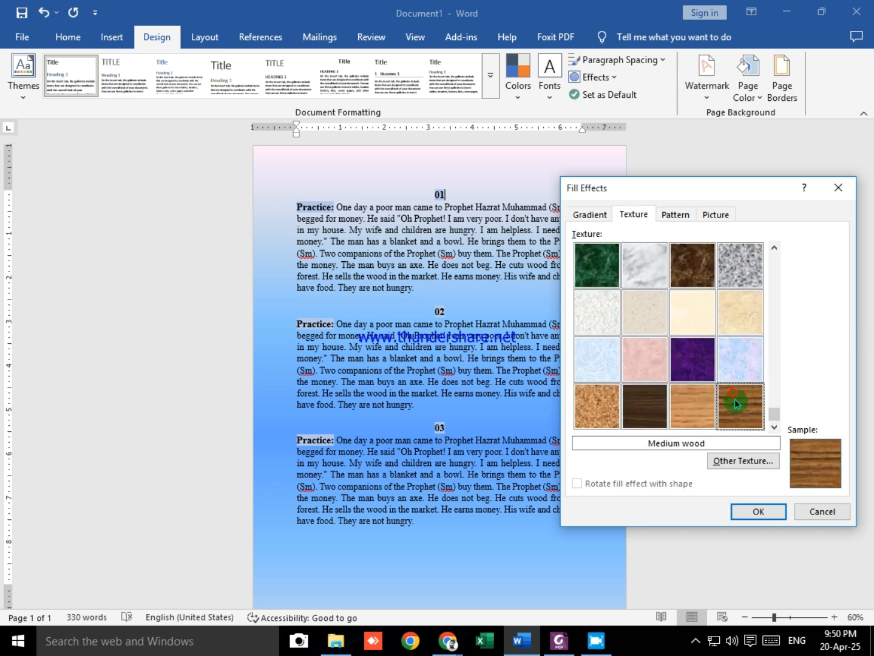
{"action": "left_click", "coordinate": [758, 511]}
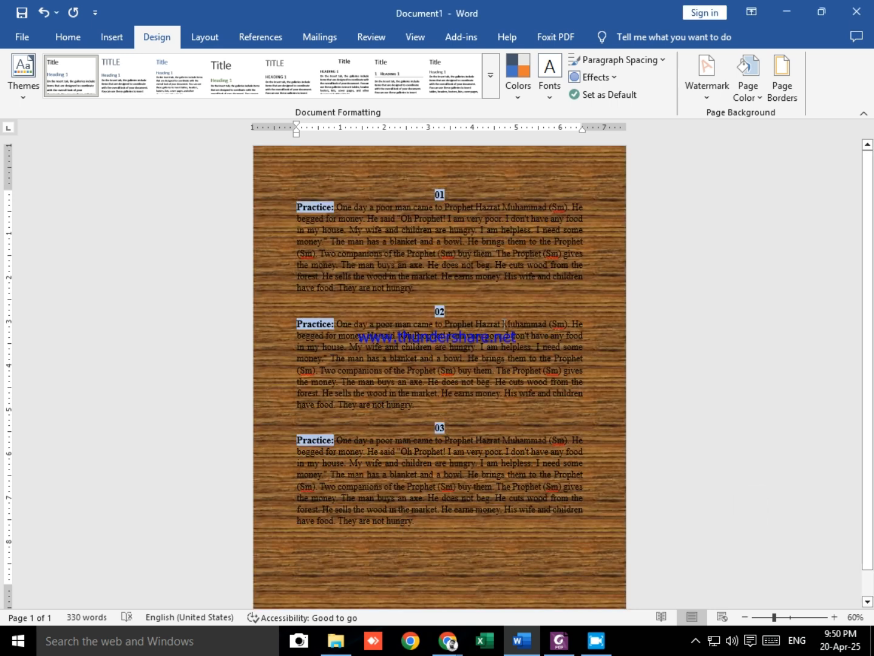
{"action": "left_click", "coordinate": [705, 86]}
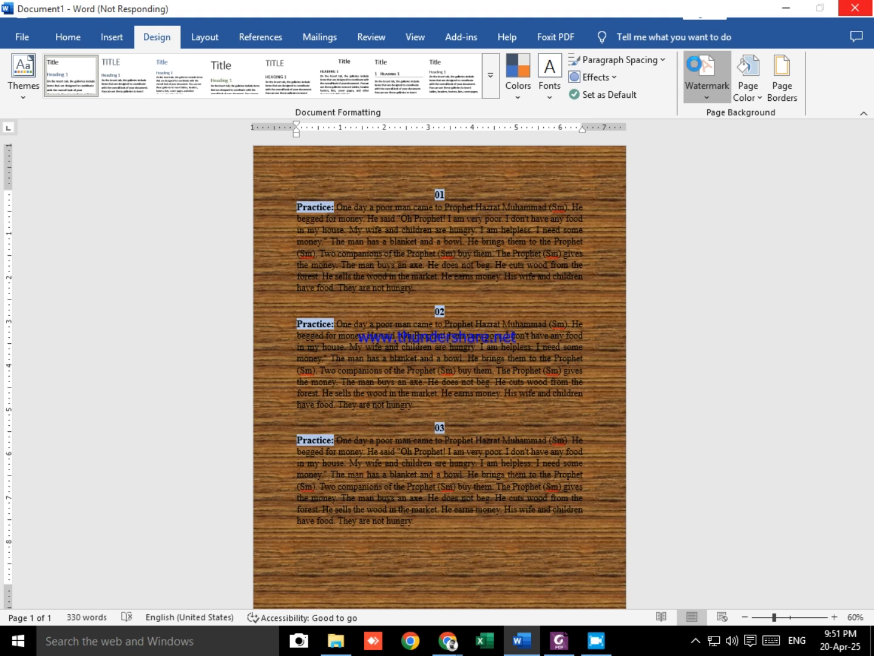
{"action": "left_click", "coordinate": [748, 79]}
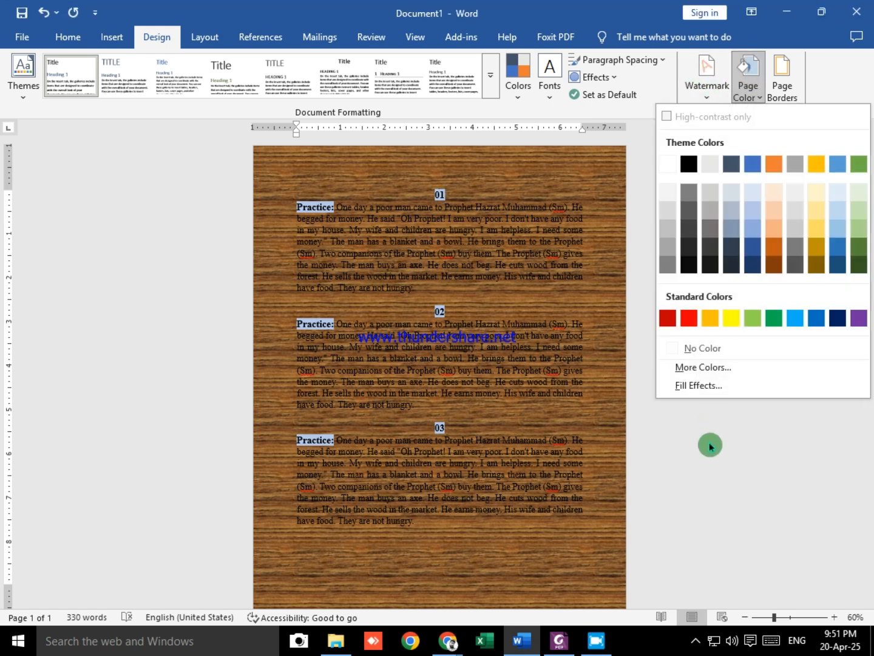
{"action": "left_click", "coordinate": [711, 446]}
Step: Reopen the texture fill effects for the page color and select the Blue tissue paper texture
{"action": "left_click", "coordinate": [739, 88]}
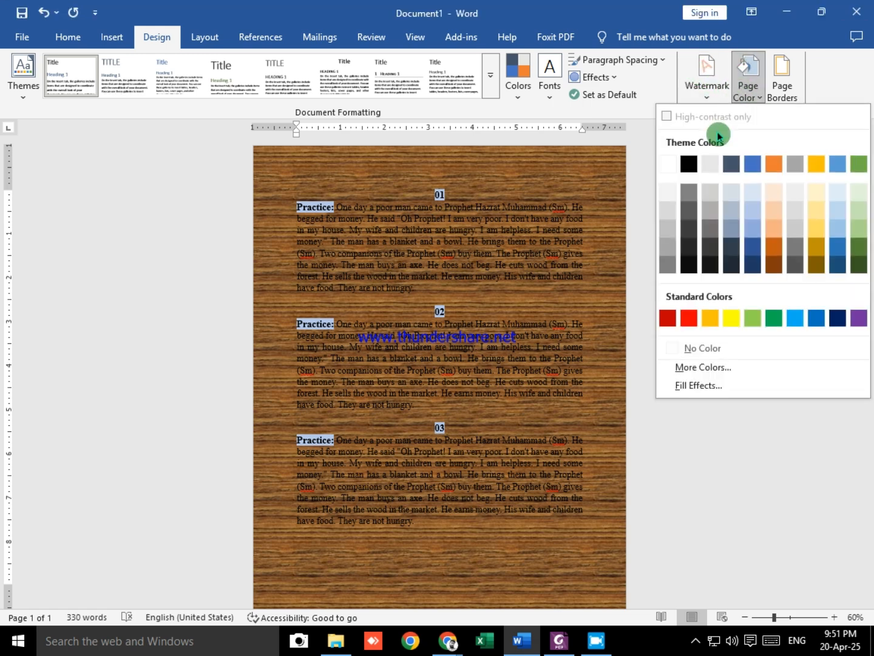
{"action": "left_click", "coordinate": [699, 385]}
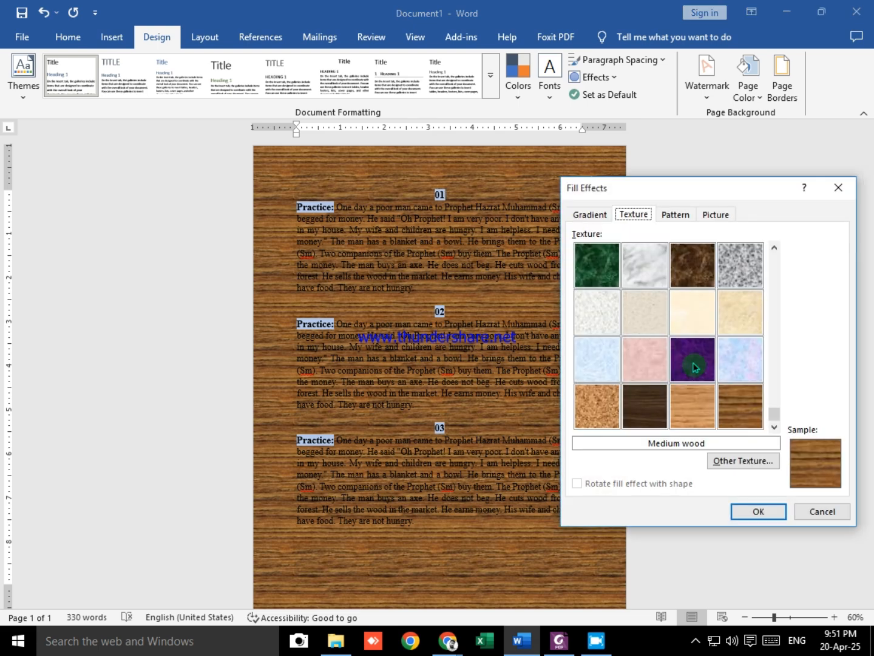
{"action": "left_click", "coordinate": [596, 361]}
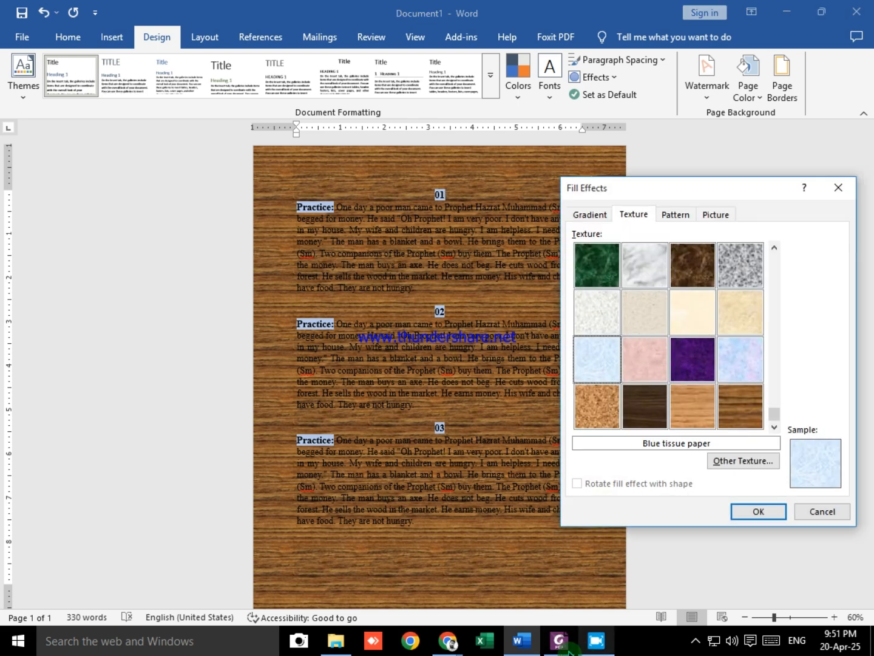
Step: Look back through the class notes toward the first page in Foxit PDF Editor and return to the fill effects in Word
{"action": "left_click", "coordinate": [558, 642]}
{"action": "scroll", "coordinate": [535, 287], "scroll_direction": "up", "scroll_amount": 10}
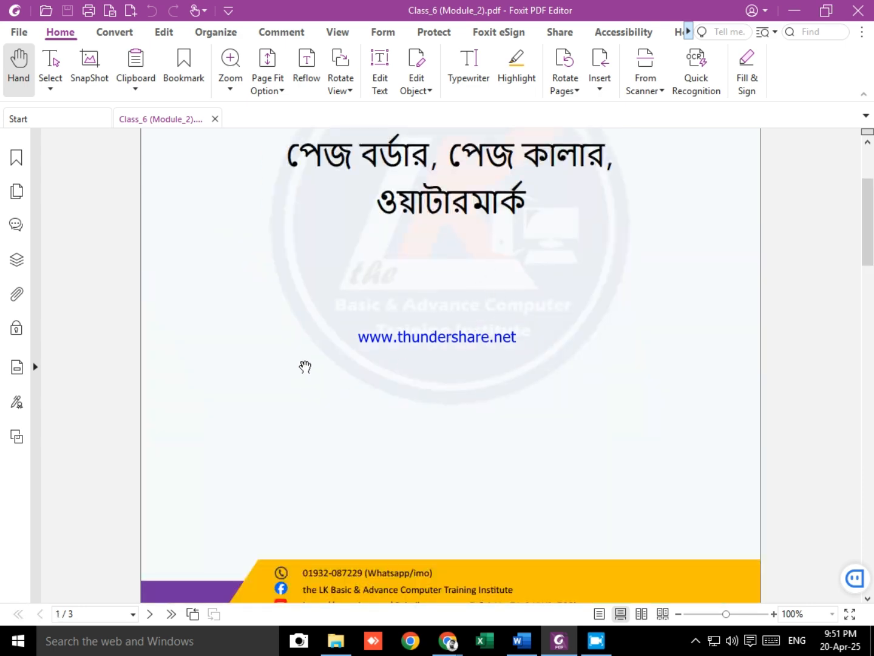
{"action": "scroll", "coordinate": [450, 375], "scroll_direction": "up", "scroll_amount": 3}
{"action": "key", "text": "alt+Tab"}
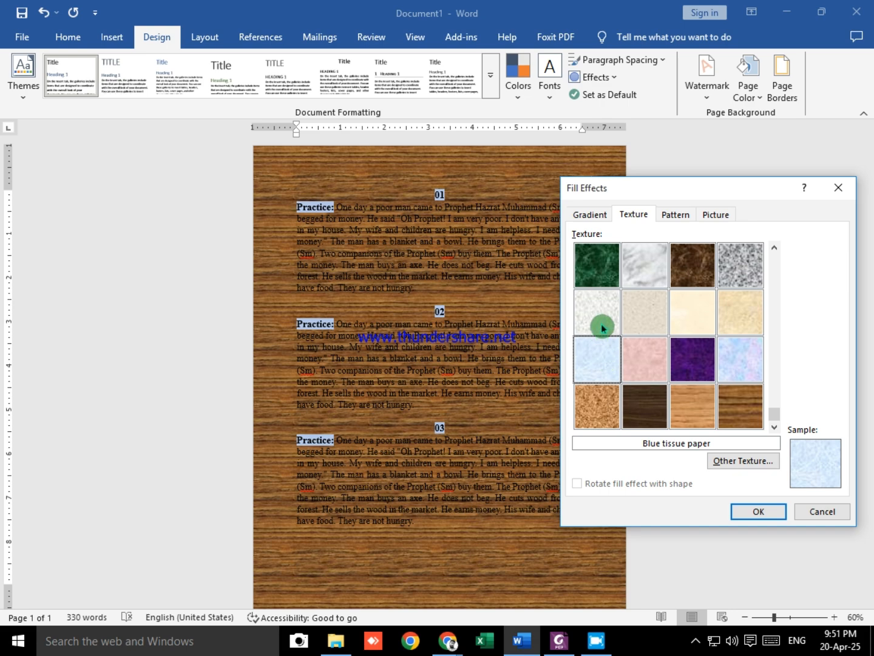
Step: Choose the White marble texture instead and apply it to the page background
{"action": "left_click", "coordinate": [594, 305]}
{"action": "left_click", "coordinate": [608, 359]}
{"action": "left_click", "coordinate": [644, 259]}
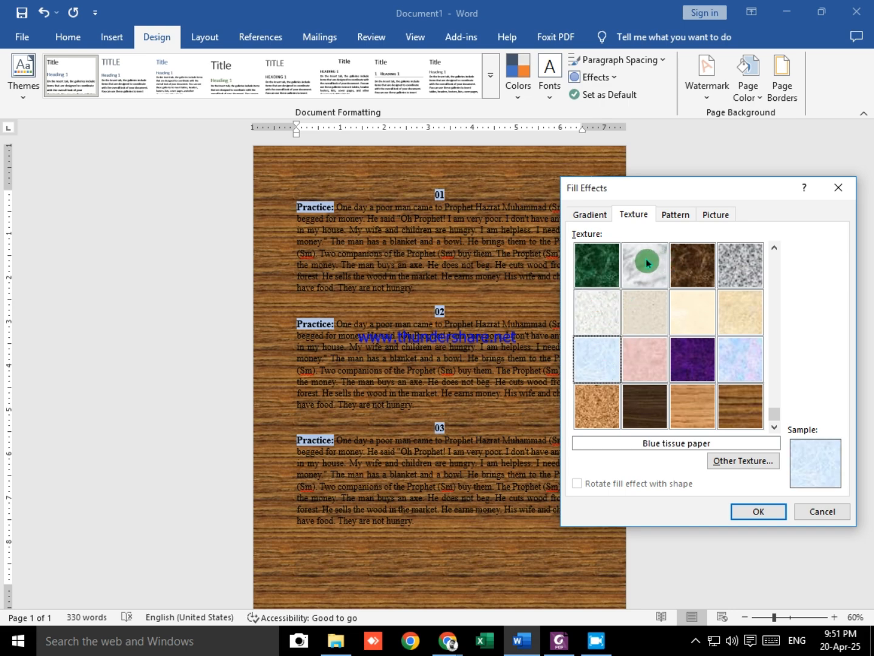
{"action": "left_click", "coordinate": [759, 512]}
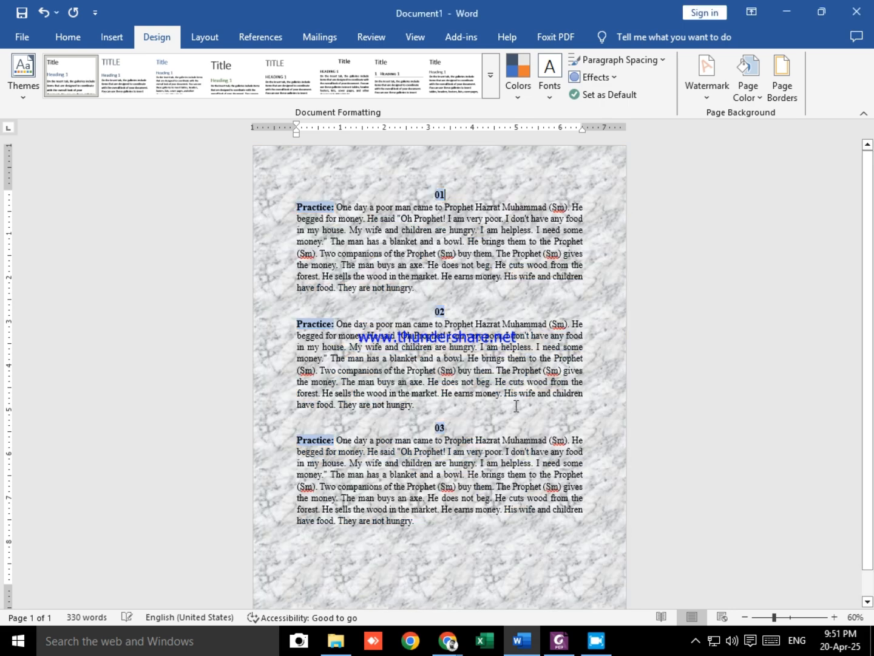
Step: Set up a wide downward diagonal stripe pattern for the page color with a black foreground and red background
{"action": "left_click", "coordinate": [754, 81]}
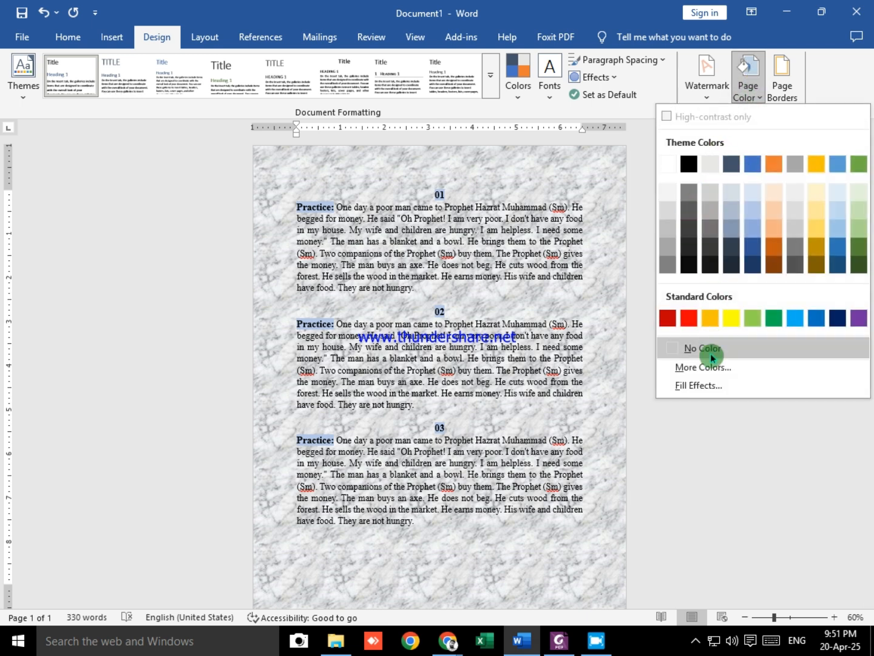
{"action": "left_click", "coordinate": [704, 385]}
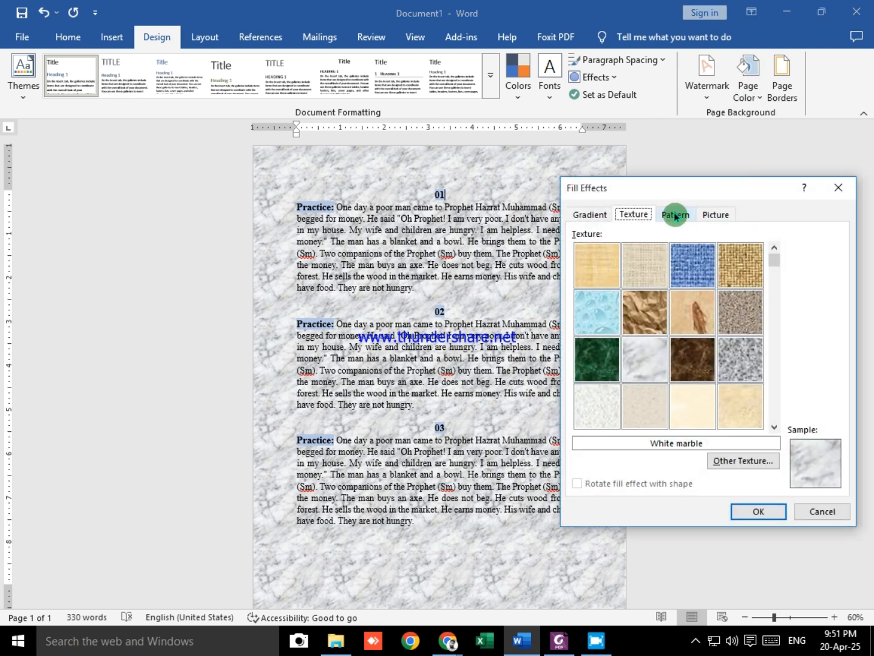
{"action": "left_click", "coordinate": [675, 216]}
{"action": "left_click", "coordinate": [635, 326]}
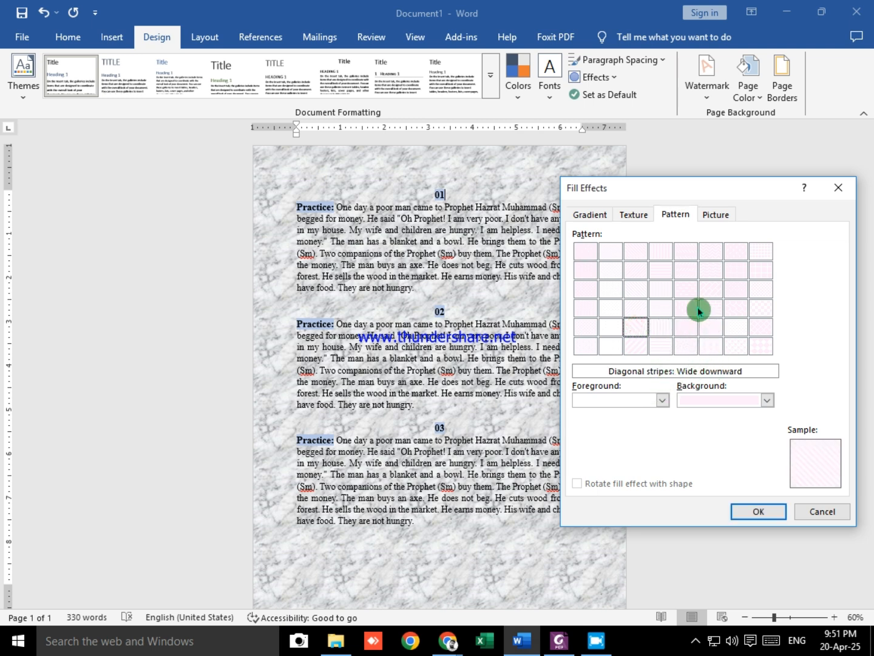
{"action": "left_click", "coordinate": [662, 400]}
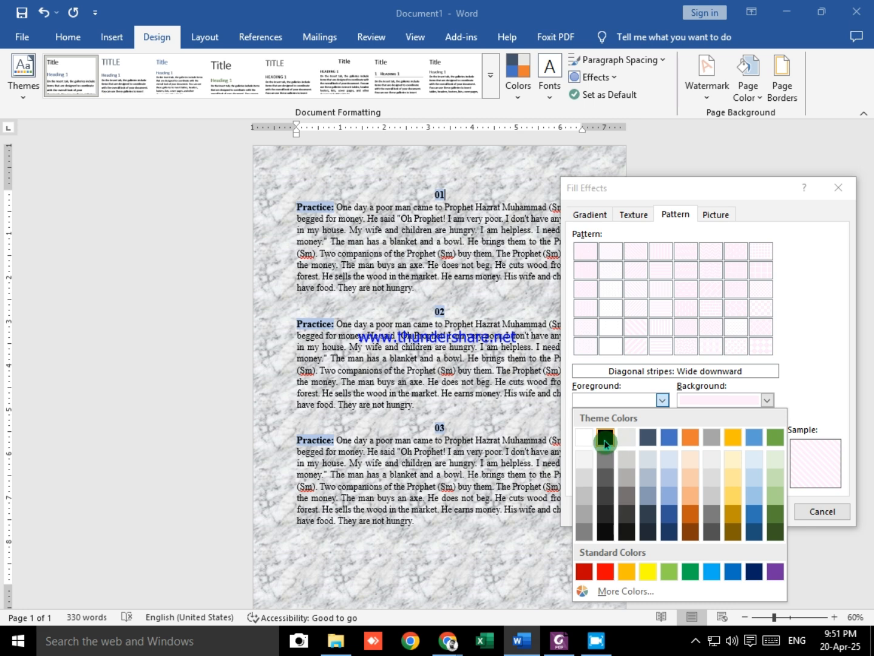
{"action": "left_click", "coordinate": [606, 438]}
{"action": "left_click", "coordinate": [768, 400]}
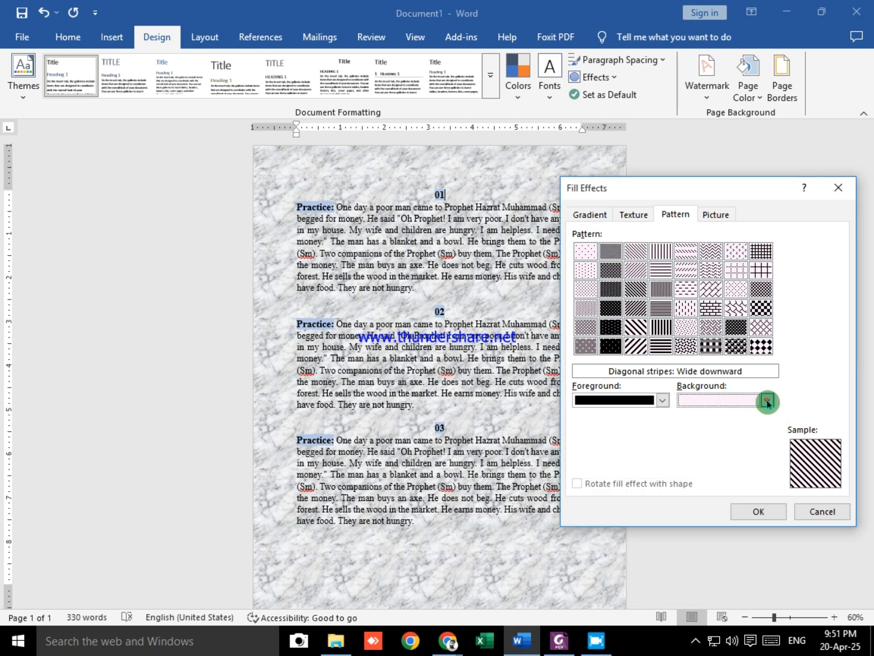
{"action": "left_click", "coordinate": [681, 563]}
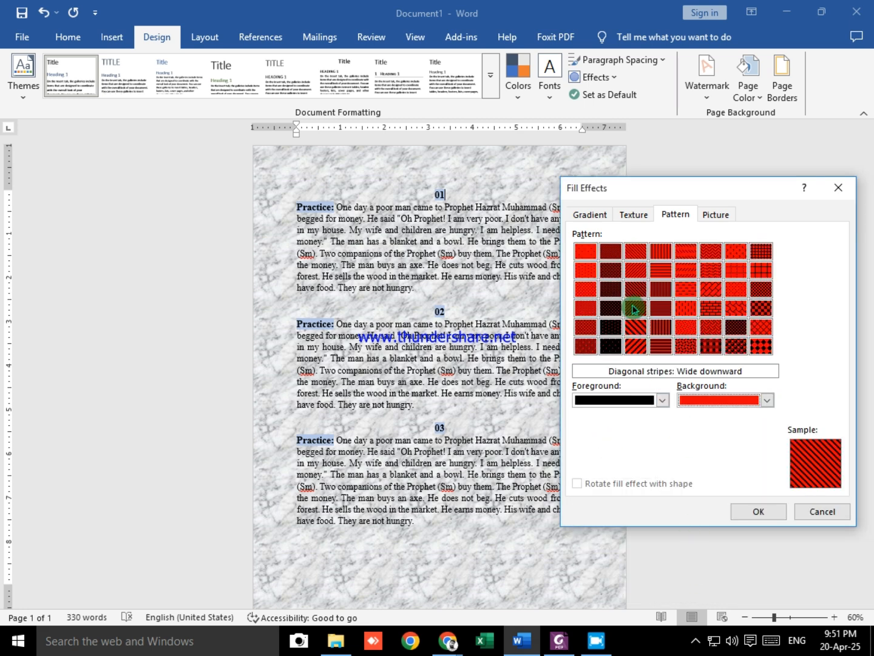
Step: Compare the diagonal and horizontal brick patterns and apply Horizontal brick to the page background
{"action": "left_click", "coordinate": [641, 332]}
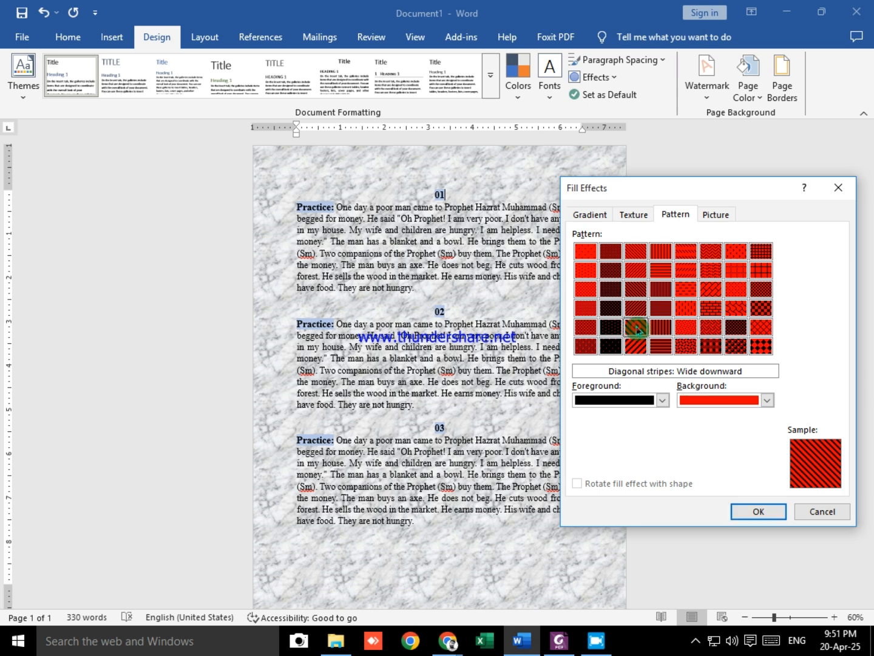
{"action": "left_click", "coordinate": [711, 288]}
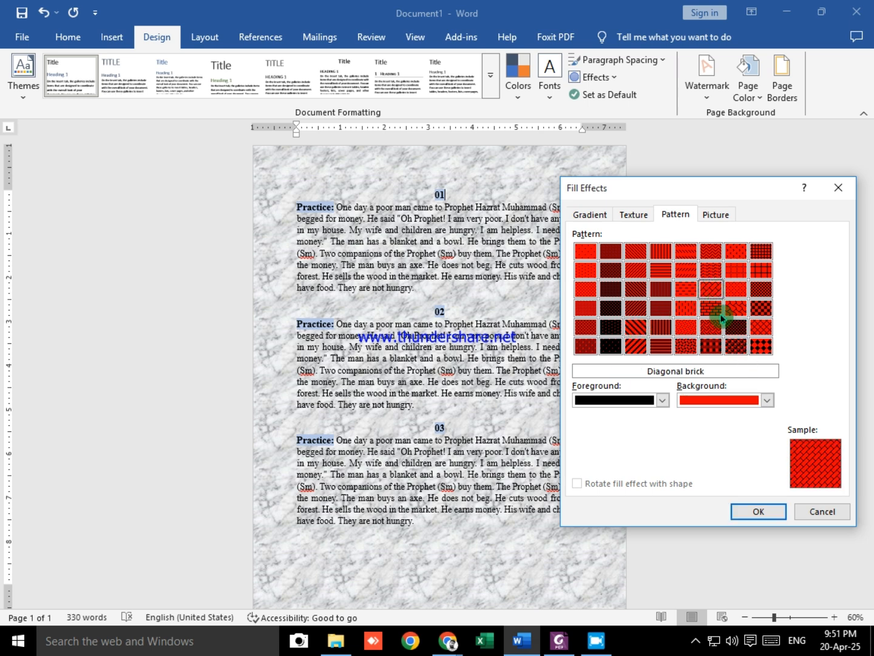
{"action": "left_click", "coordinate": [711, 308]}
{"action": "left_click", "coordinate": [711, 290]}
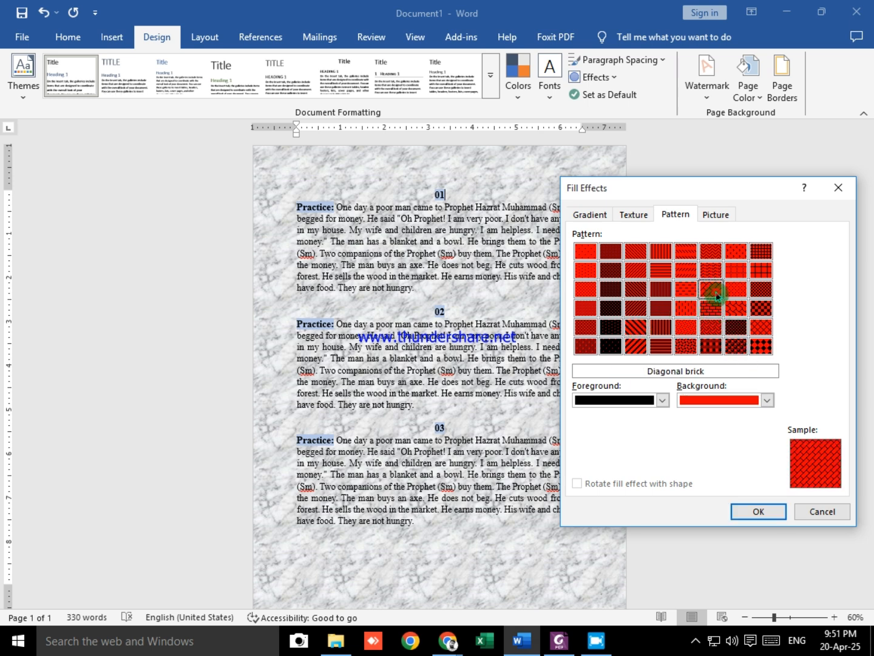
{"action": "left_click", "coordinate": [720, 311]}
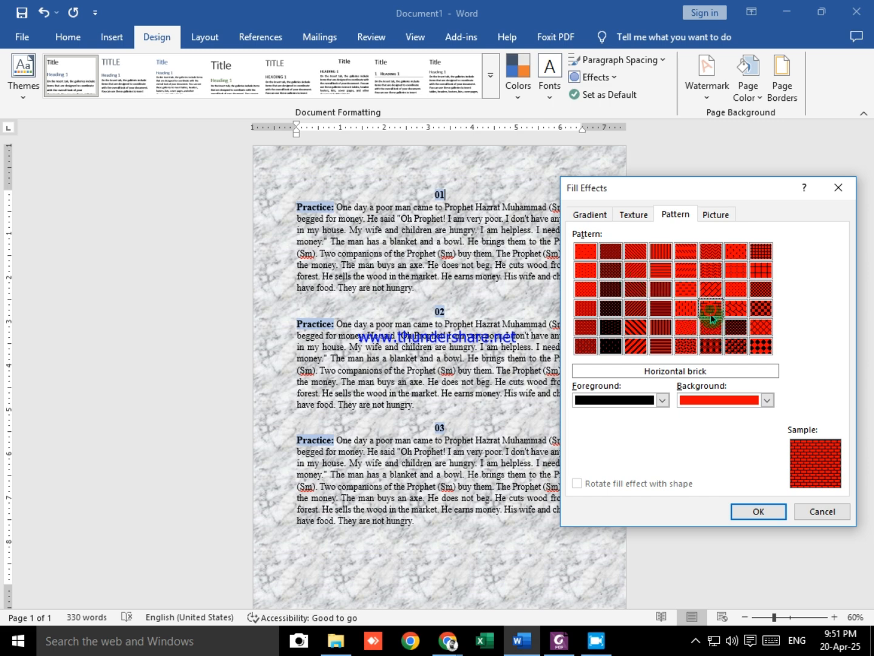
{"action": "left_click", "coordinate": [759, 511]}
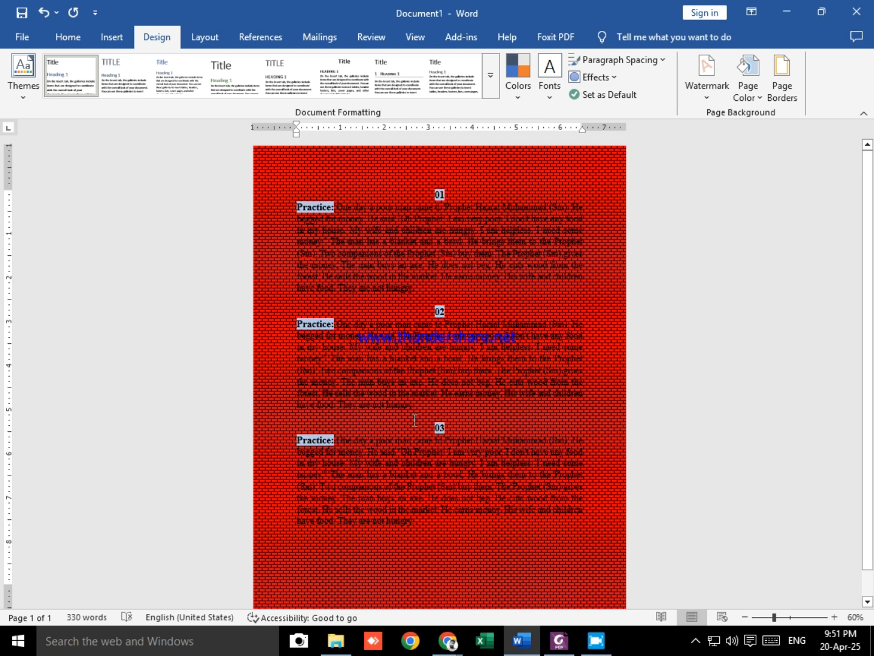
Step: Change the page background pattern to Diagonal stripes: Wide downward
{"action": "left_click", "coordinate": [753, 80]}
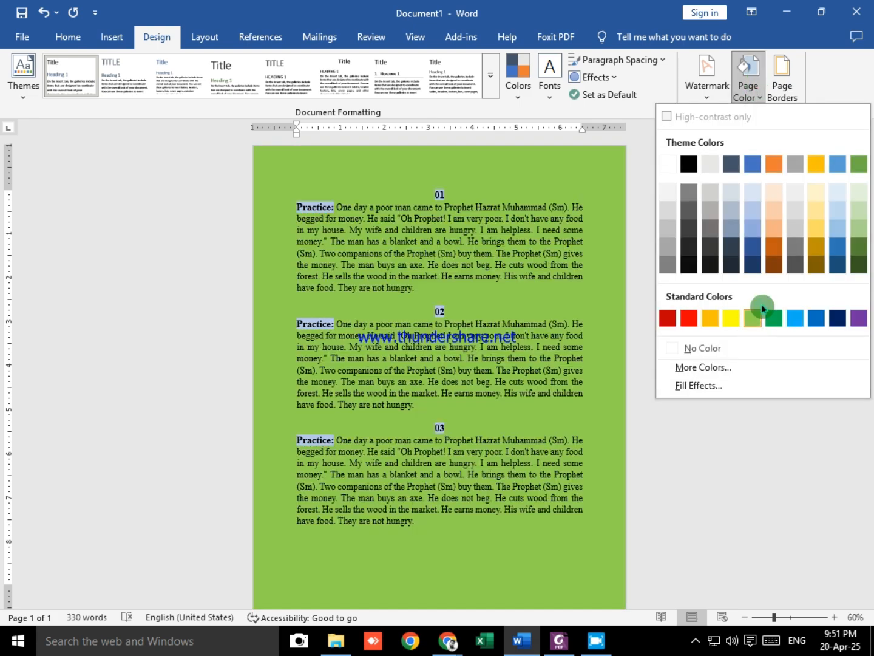
{"action": "left_click", "coordinate": [725, 385]}
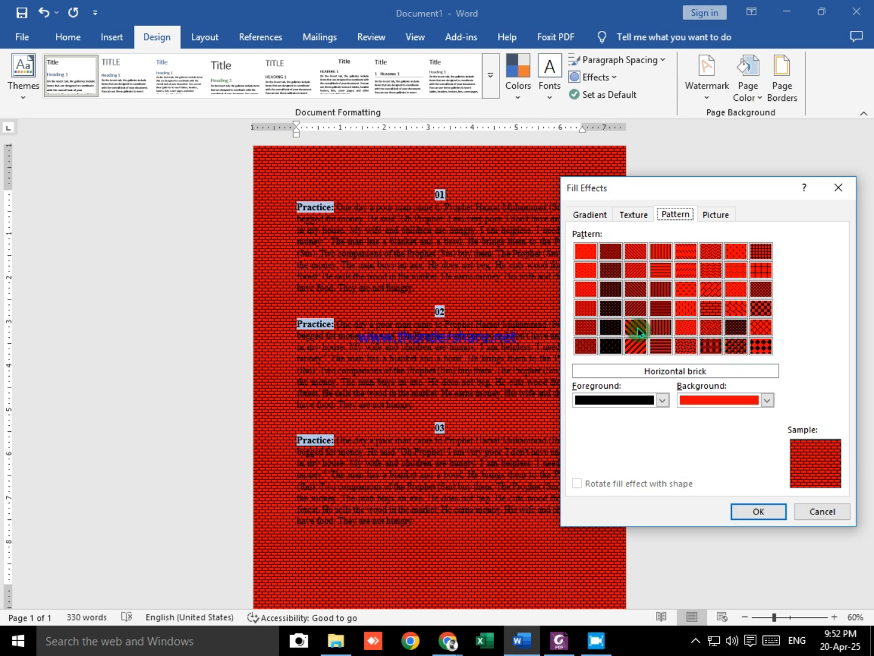
{"action": "left_click", "coordinate": [638, 331]}
{"action": "left_click", "coordinate": [758, 511]}
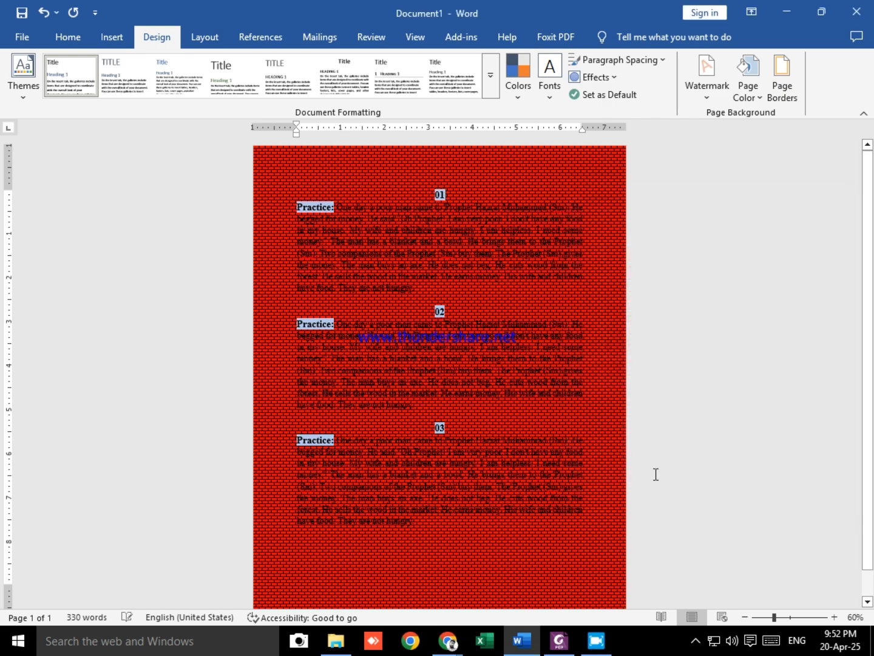
Step: Apply the Dotted: 5% pattern to the page background with a light gray foreground and white background
{"action": "left_click", "coordinate": [746, 88]}
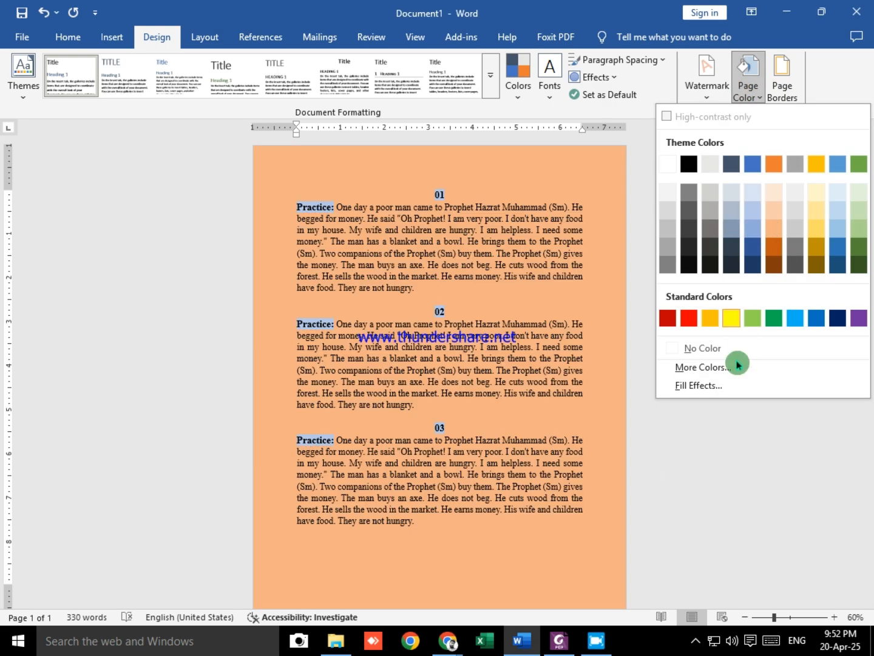
{"action": "left_click", "coordinate": [719, 392]}
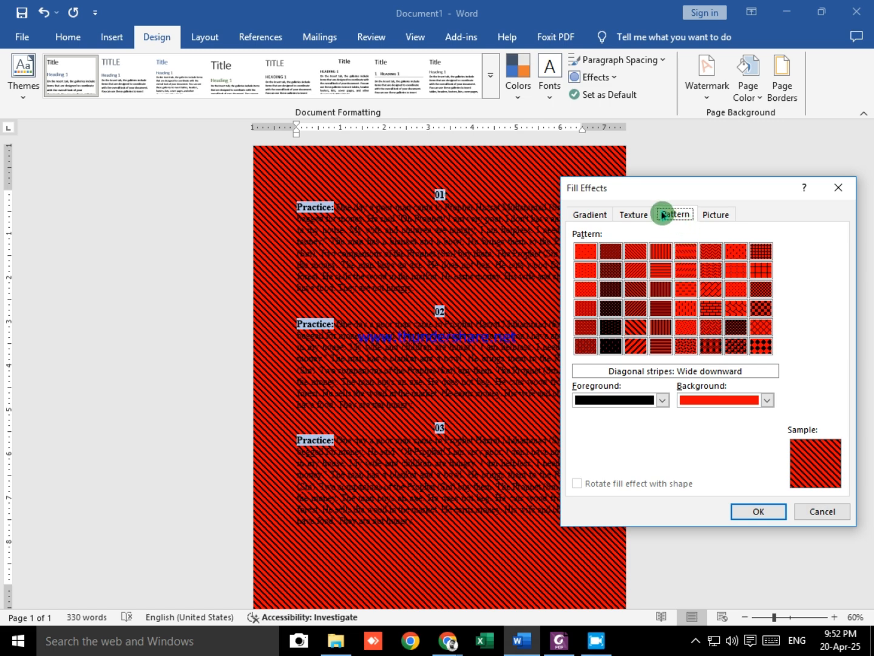
{"action": "left_click", "coordinate": [585, 275]}
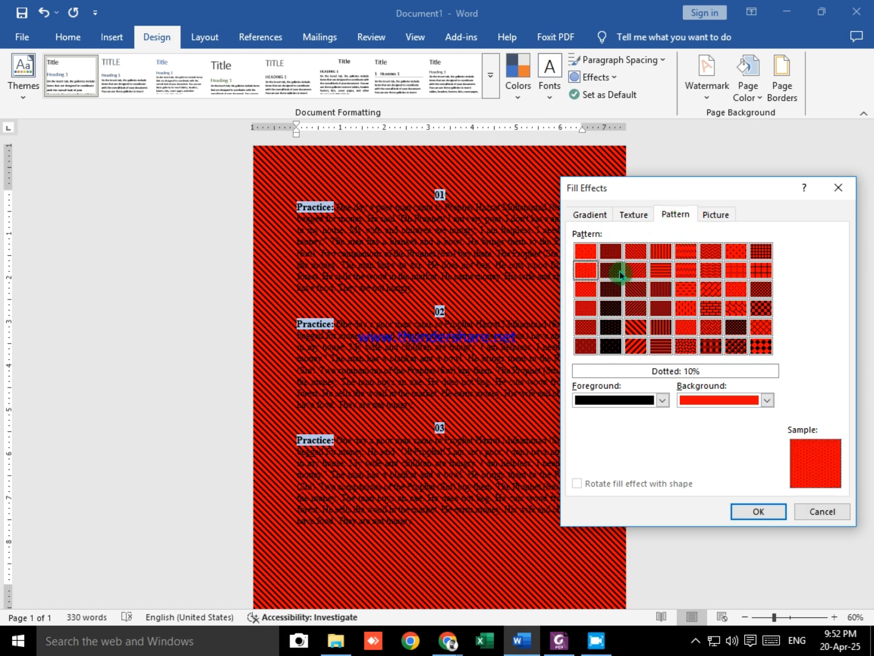
{"action": "left_click", "coordinate": [591, 251]}
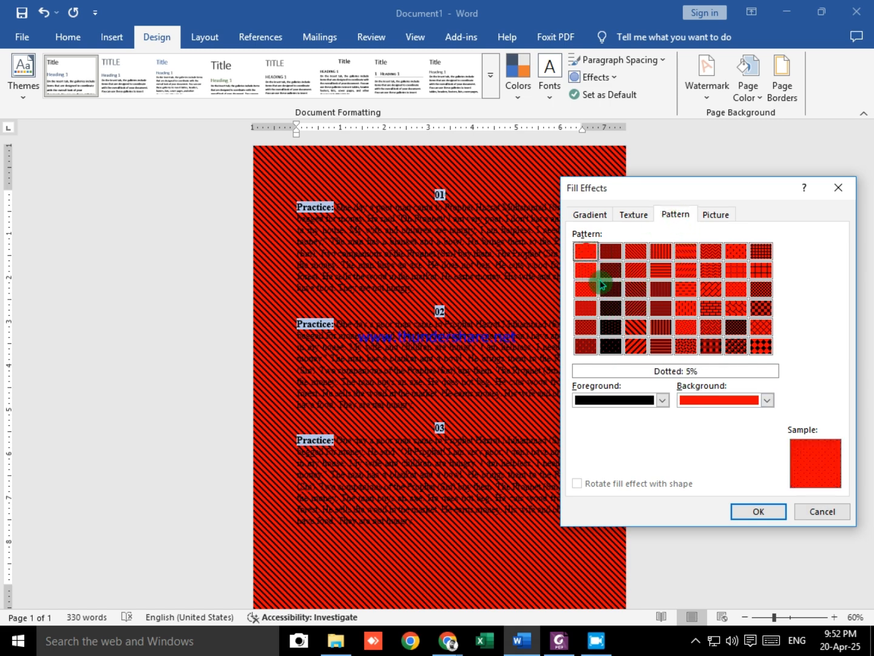
{"action": "left_click", "coordinate": [663, 399]}
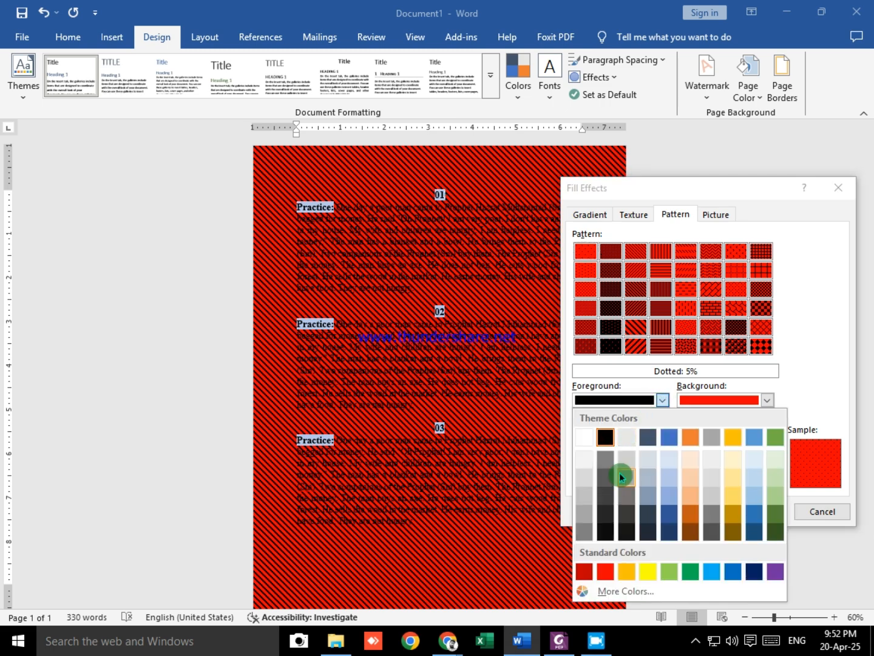
{"action": "left_click", "coordinate": [624, 460]}
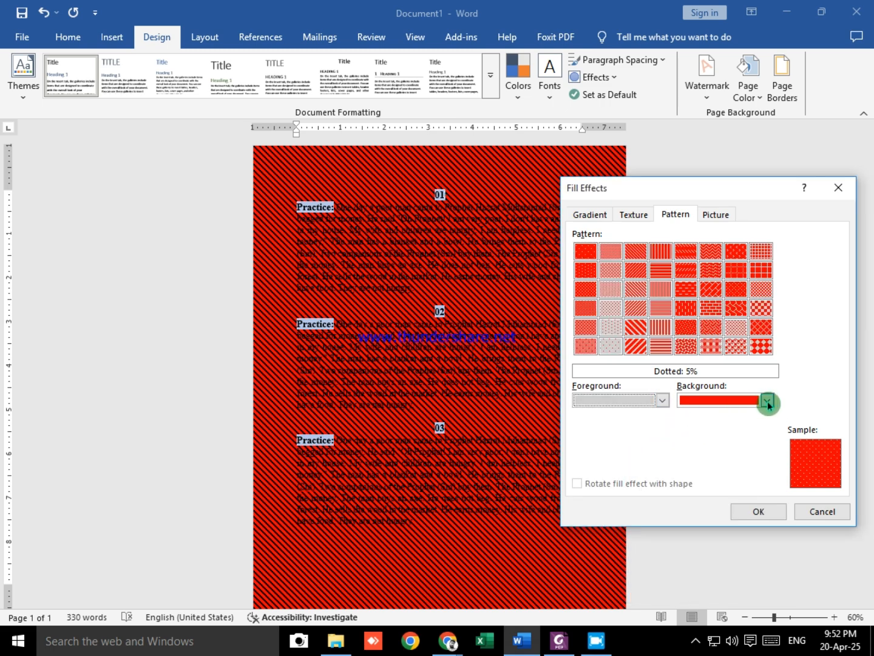
{"action": "left_click", "coordinate": [768, 399]}
{"action": "left_click", "coordinate": [668, 438]}
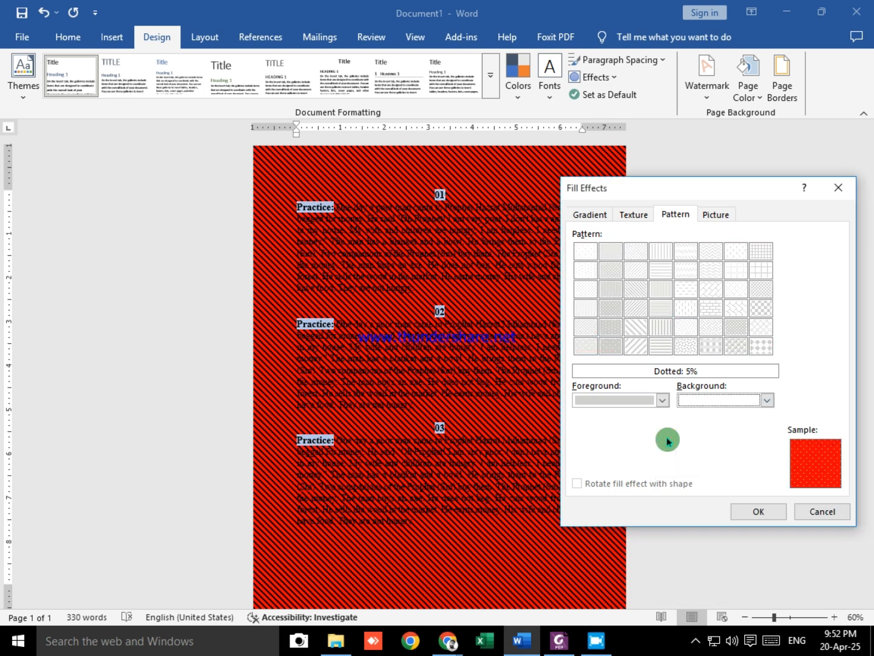
{"action": "left_click", "coordinate": [762, 511]}
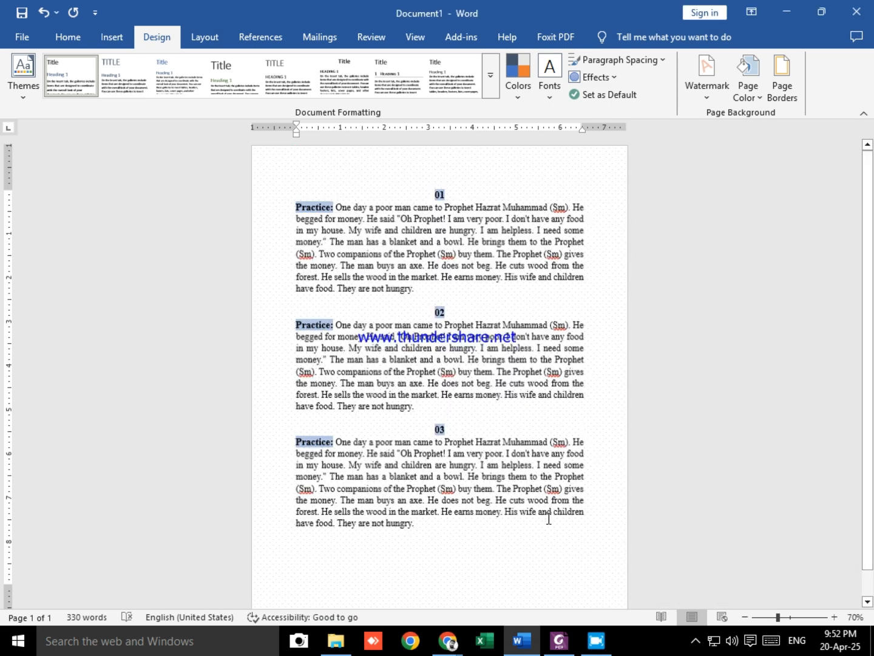
{"action": "scroll", "coordinate": [549, 516], "scroll_direction": "up", "scroll_amount": 7}
{"action": "scroll", "coordinate": [576, 259], "scroll_direction": "up", "scroll_amount": 1}
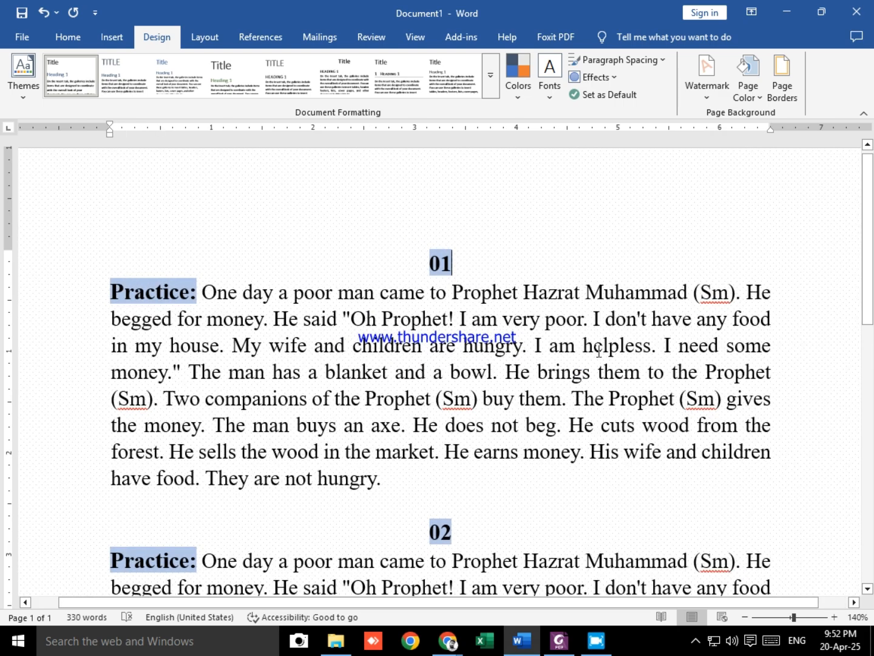
{"action": "scroll", "coordinate": [607, 386], "scroll_direction": "down", "scroll_amount": 7, "text": "ctrl"}
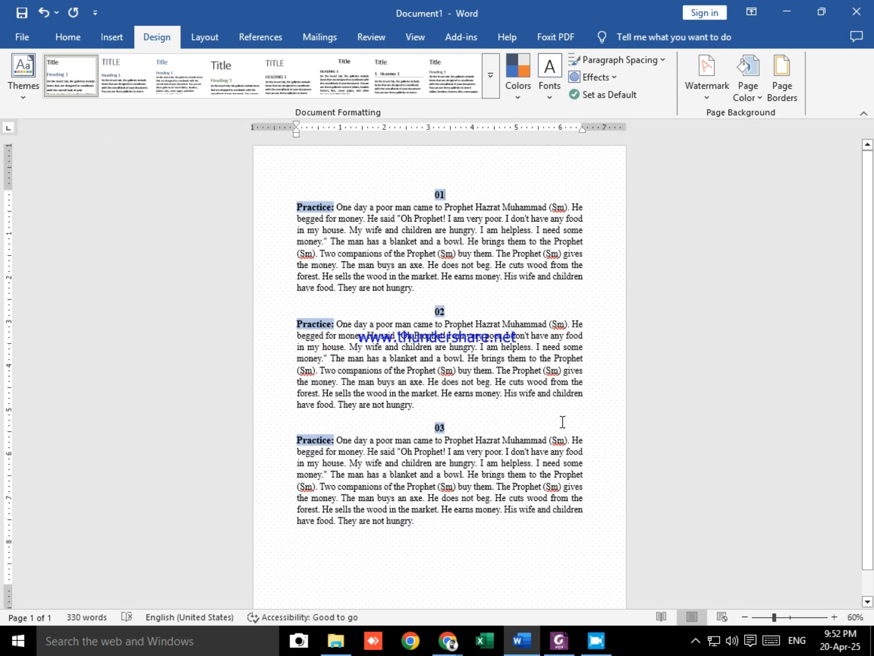
{"action": "scroll", "coordinate": [559, 418], "scroll_direction": "up", "scroll_amount": 4, "text": "ctrl"}
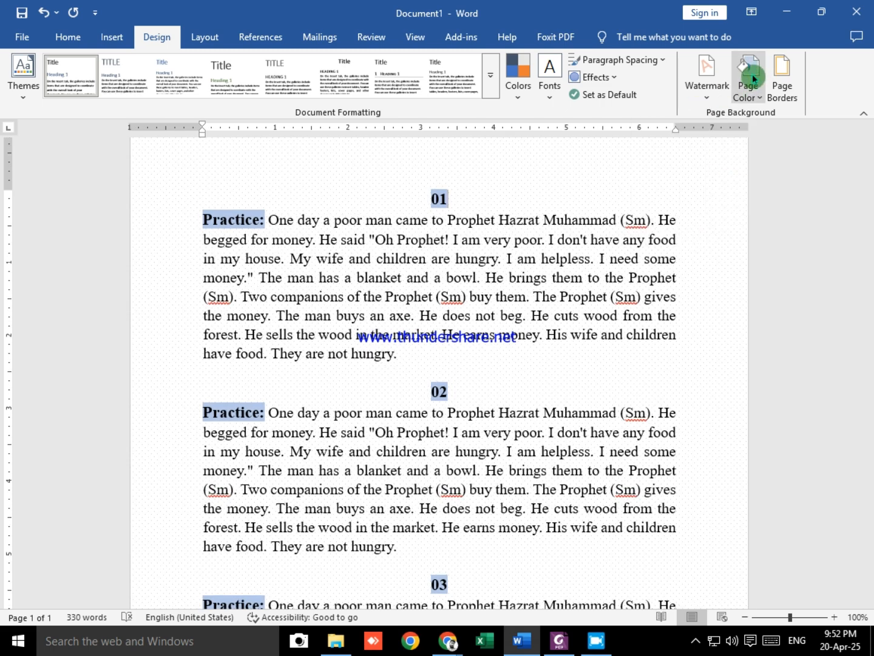
{"action": "left_click", "coordinate": [752, 73]}
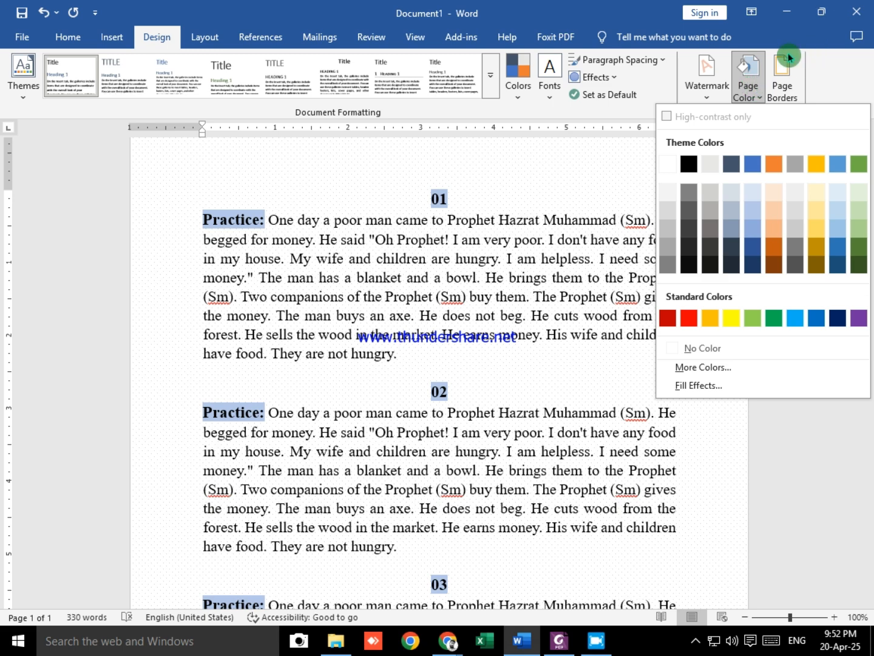
{"action": "left_click", "coordinate": [572, 164]}
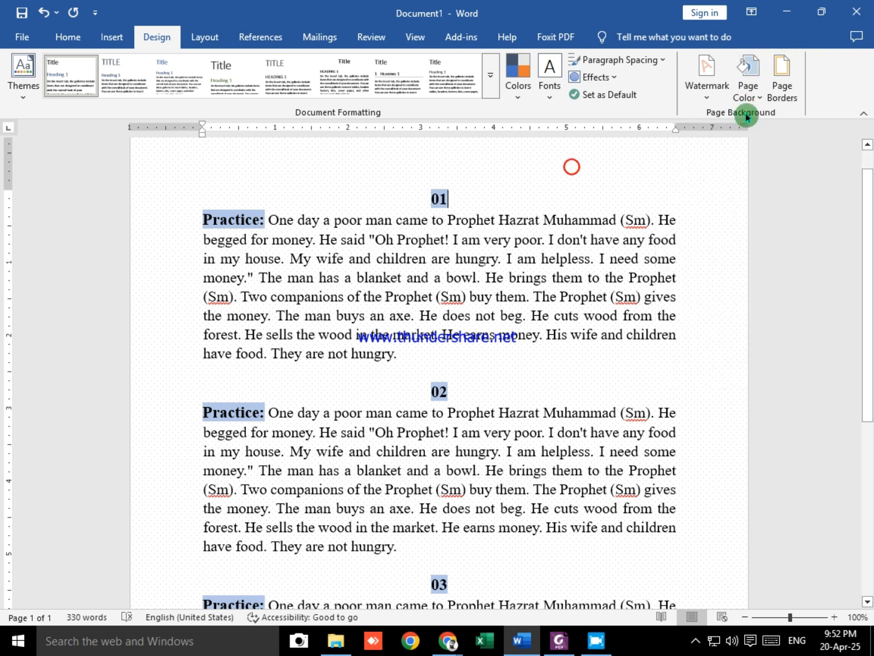
Step: Fill the page background with the 0406-Cover picture from the Downloads folder and view it across the page
{"action": "left_click", "coordinate": [751, 81]}
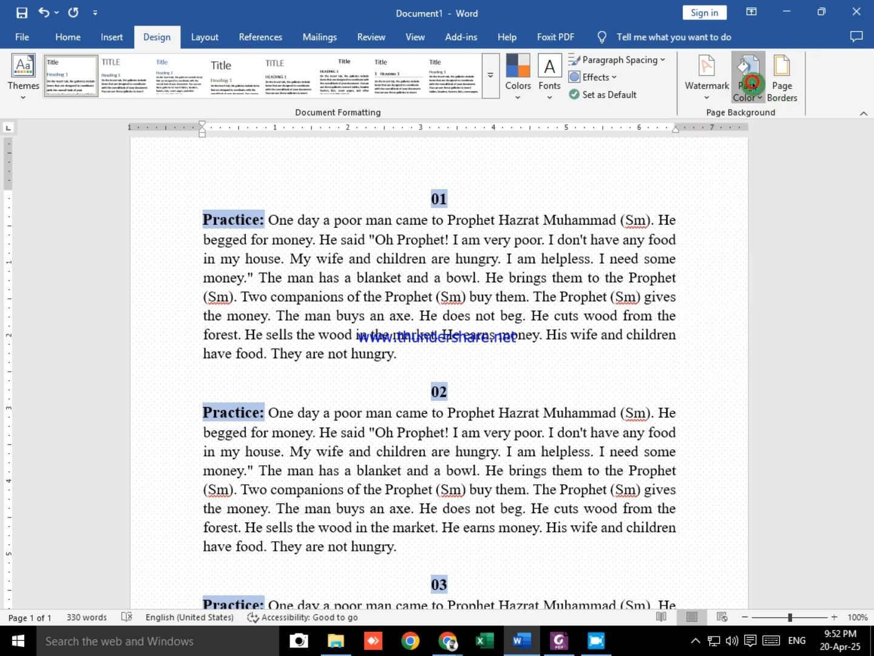
{"action": "left_click", "coordinate": [709, 387]}
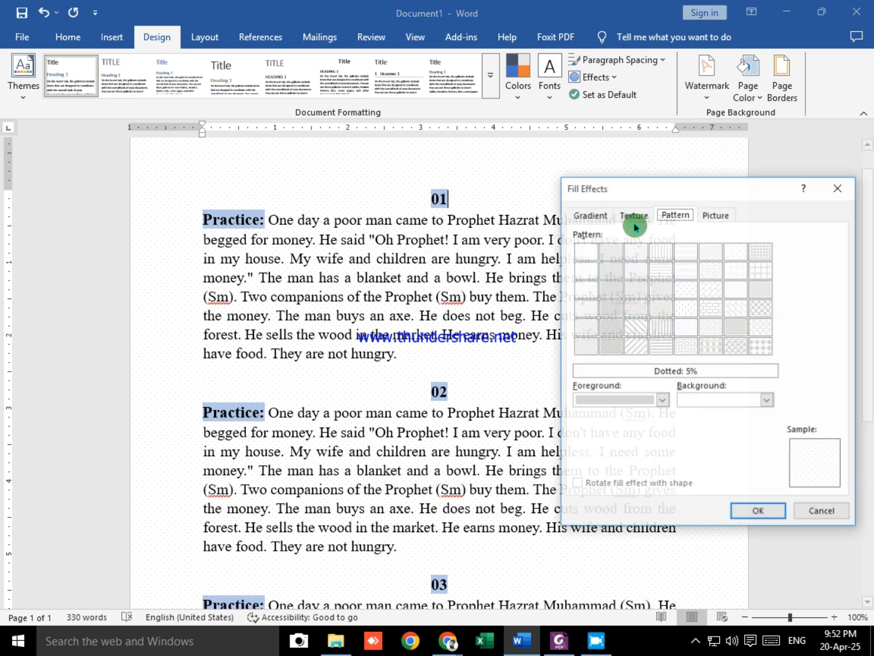
{"action": "left_click", "coordinate": [714, 214]}
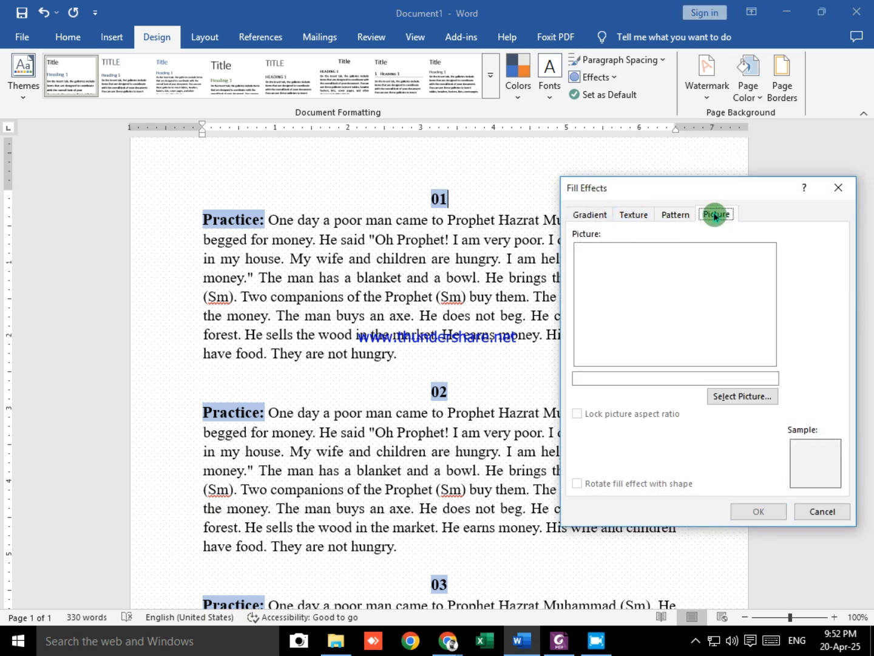
{"action": "left_click", "coordinate": [745, 399]}
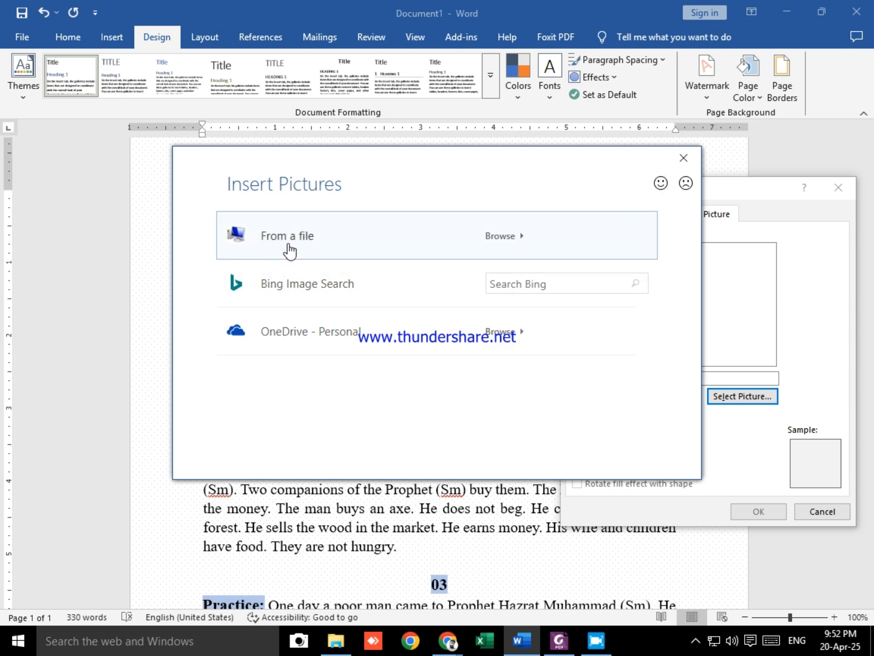
{"action": "left_click", "coordinate": [288, 243]}
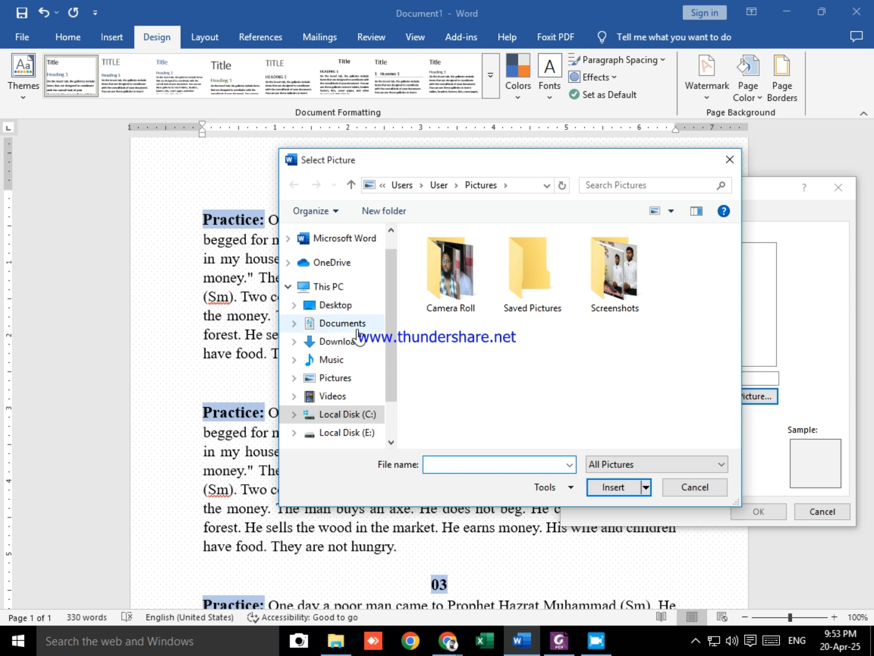
{"action": "left_click", "coordinate": [331, 343]}
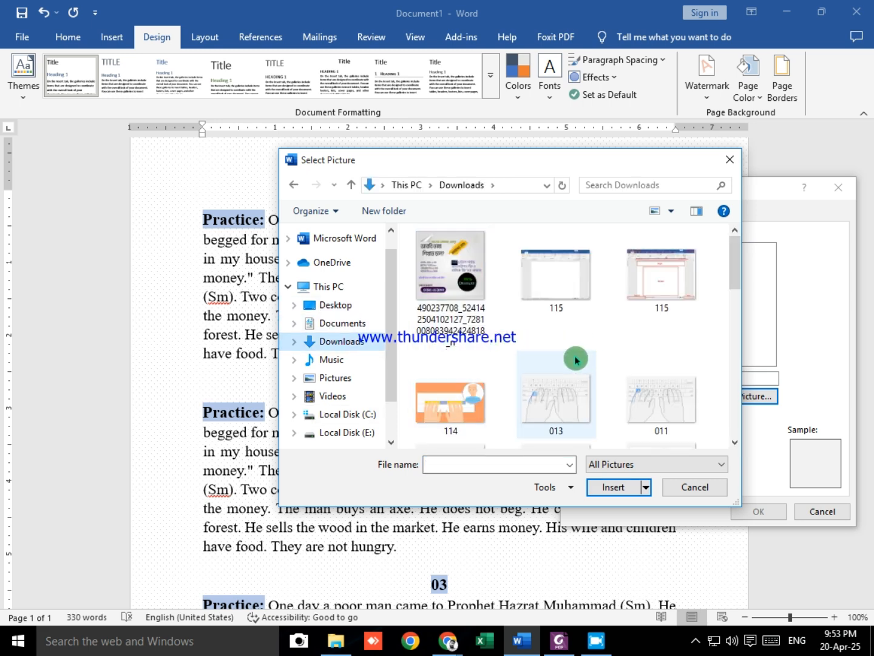
{"action": "scroll", "coordinate": [562, 367], "scroll_direction": "down", "scroll_amount": 10}
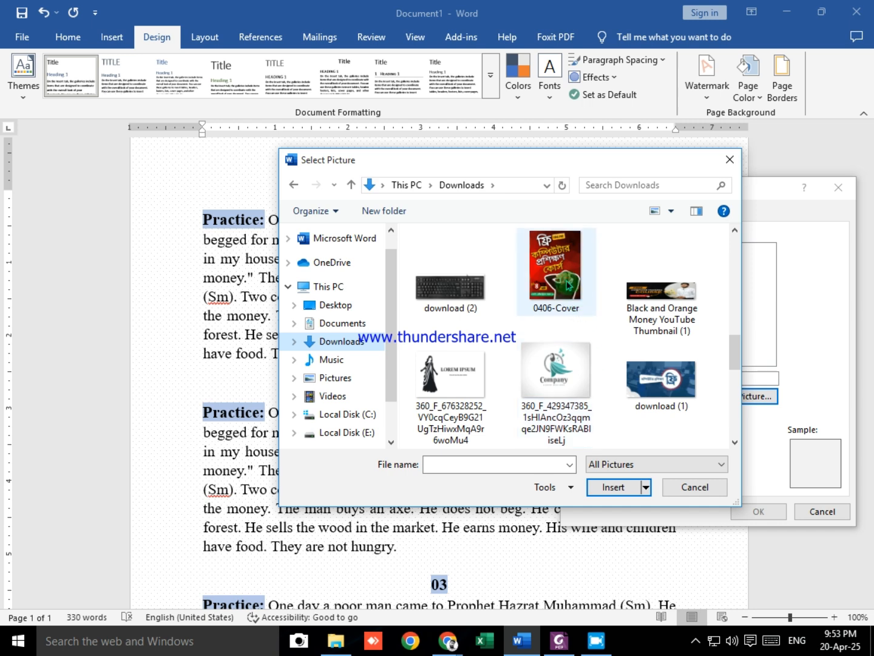
{"action": "left_click", "coordinate": [560, 276]}
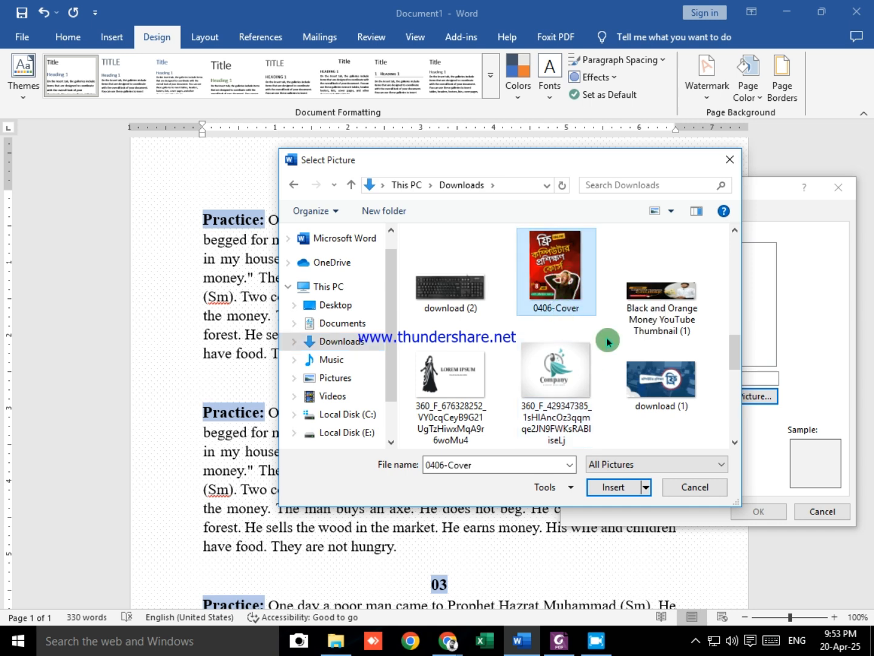
{"action": "left_click", "coordinate": [610, 487]}
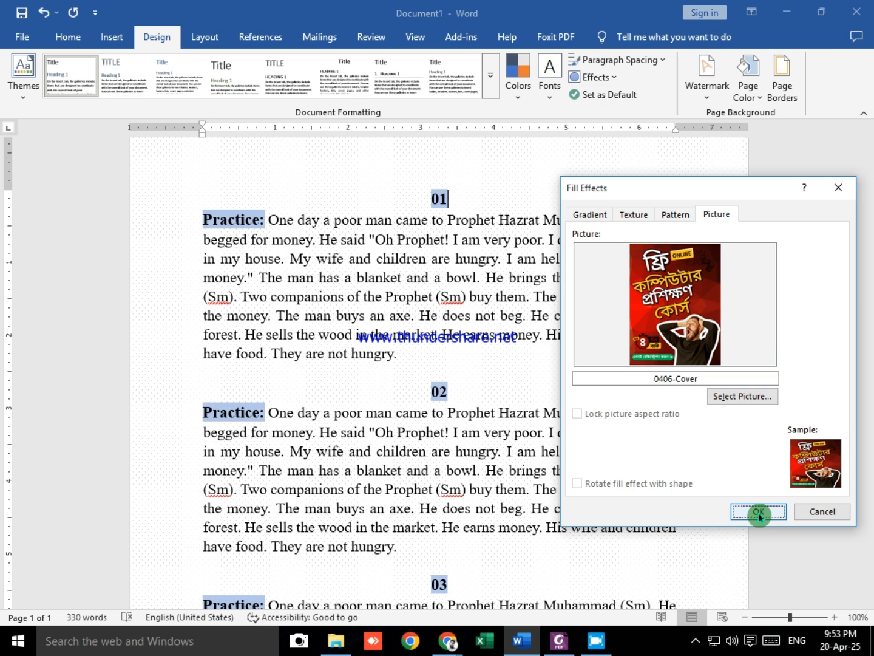
{"action": "left_click", "coordinate": [758, 512]}
{"action": "scroll", "coordinate": [487, 369], "scroll_direction": "down", "scroll_amount": 3}
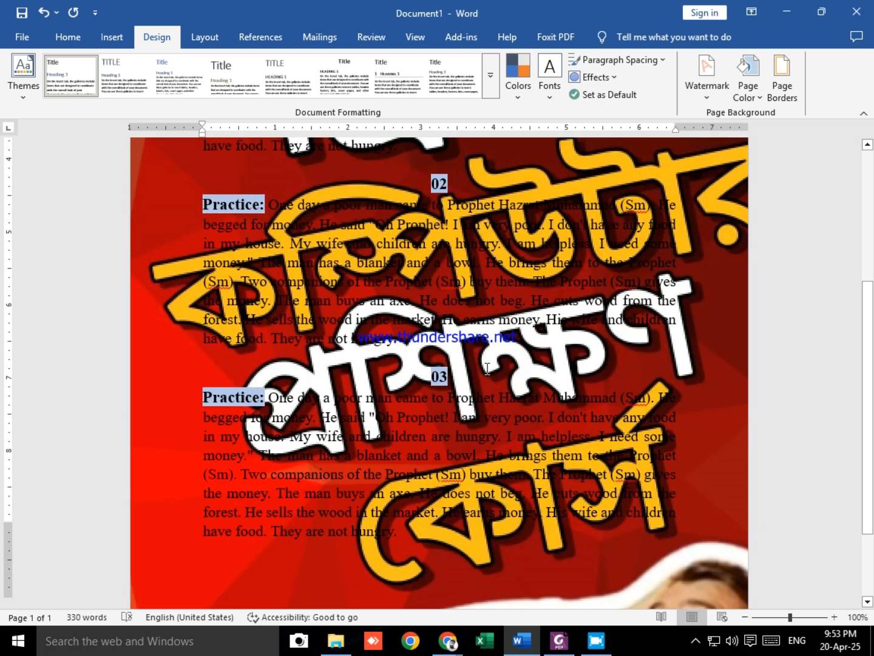
{"action": "scroll", "coordinate": [486, 369], "scroll_direction": "down", "scroll_amount": 3}
{"action": "scroll", "coordinate": [487, 369], "scroll_direction": "down", "scroll_amount": 5, "text": "ctrl"}
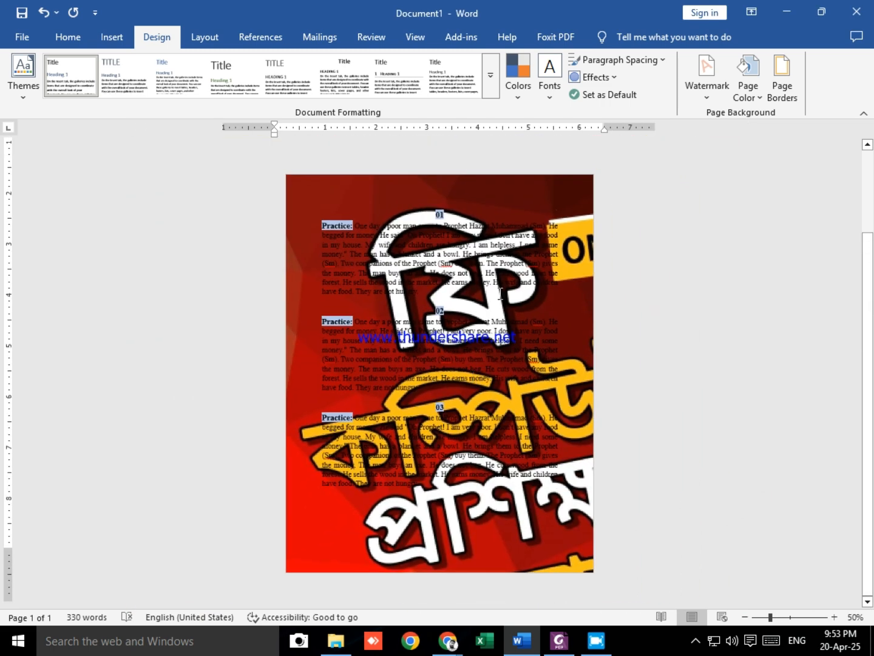
{"action": "scroll", "coordinate": [519, 366], "scroll_direction": "up", "scroll_amount": 1, "text": "ctrl"}
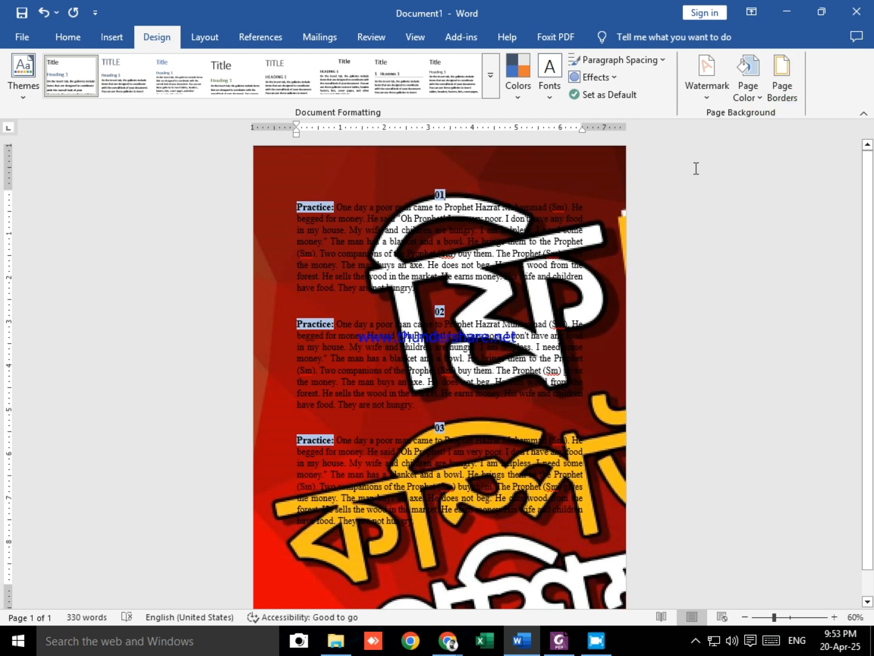
Step: Check the page color removal instructions in the class PDF in Foxit PDF Editor and remove the page color from the Word document
{"action": "key", "text": "alt+Tab"}
{"action": "scroll", "coordinate": [484, 355], "scroll_direction": "down", "scroll_amount": 3}
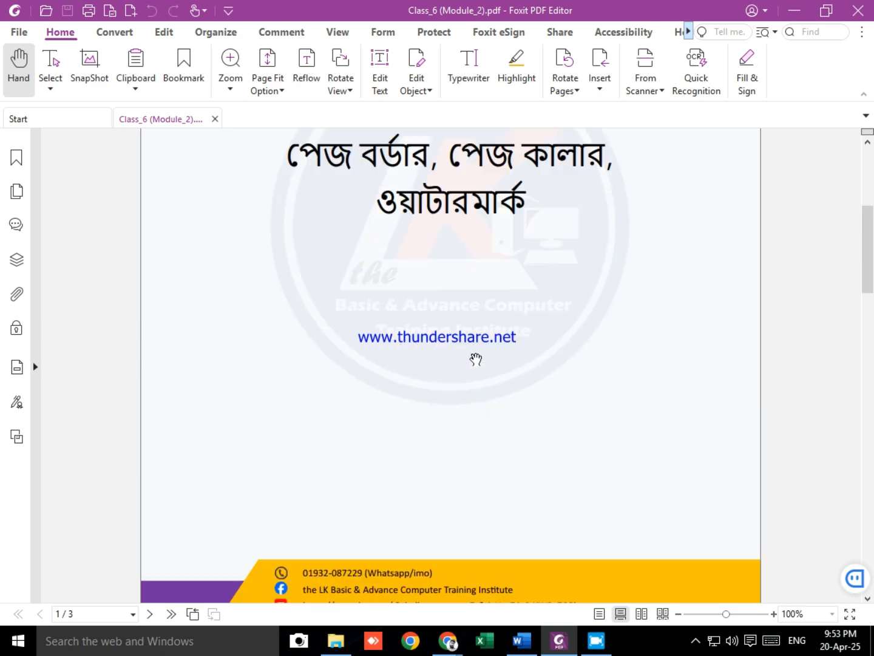
{"action": "scroll", "coordinate": [564, 264], "scroll_direction": "down", "scroll_amount": 15}
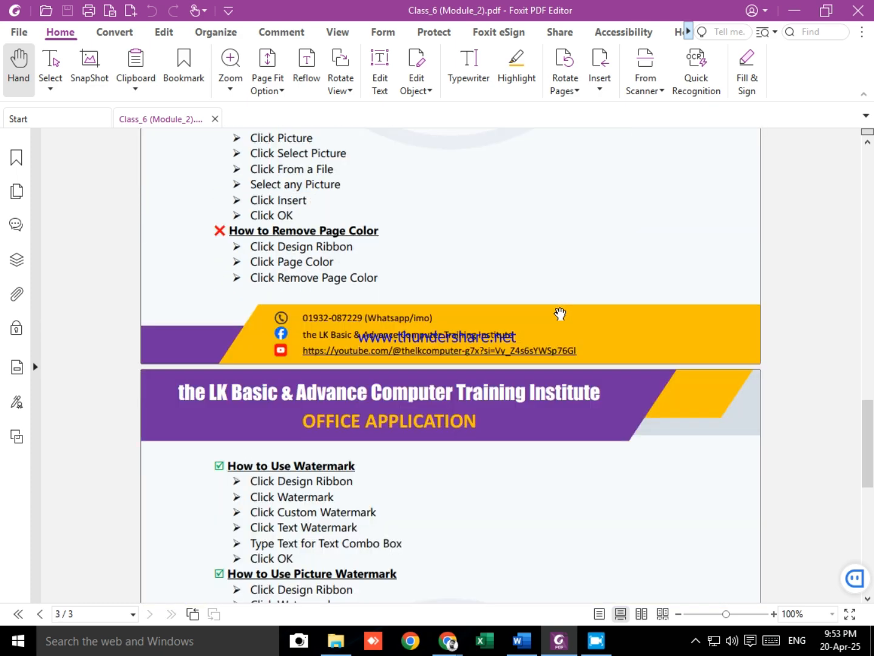
{"action": "scroll", "coordinate": [561, 312], "scroll_direction": "up", "scroll_amount": 3}
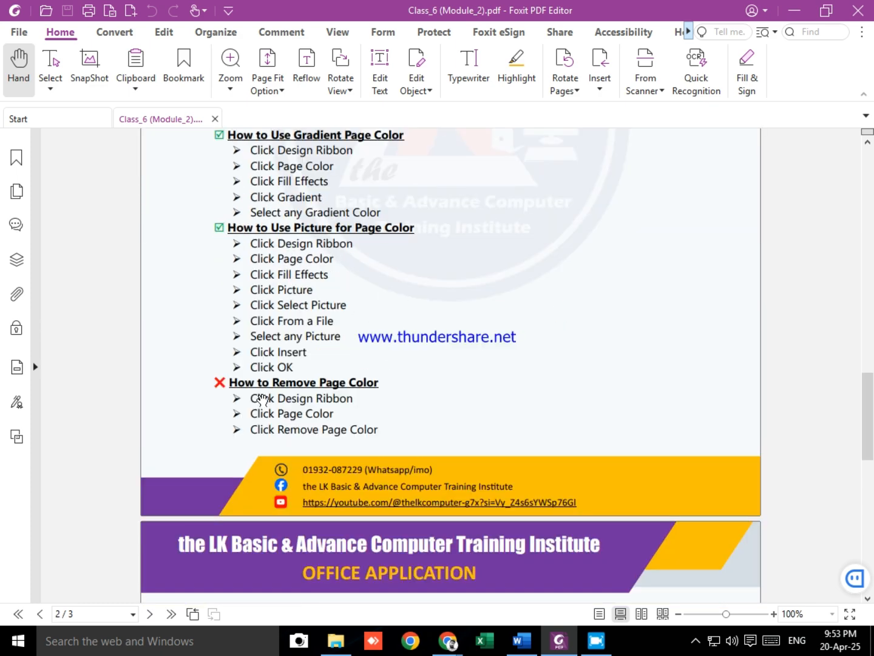
{"action": "key", "text": "alt+Tab"}
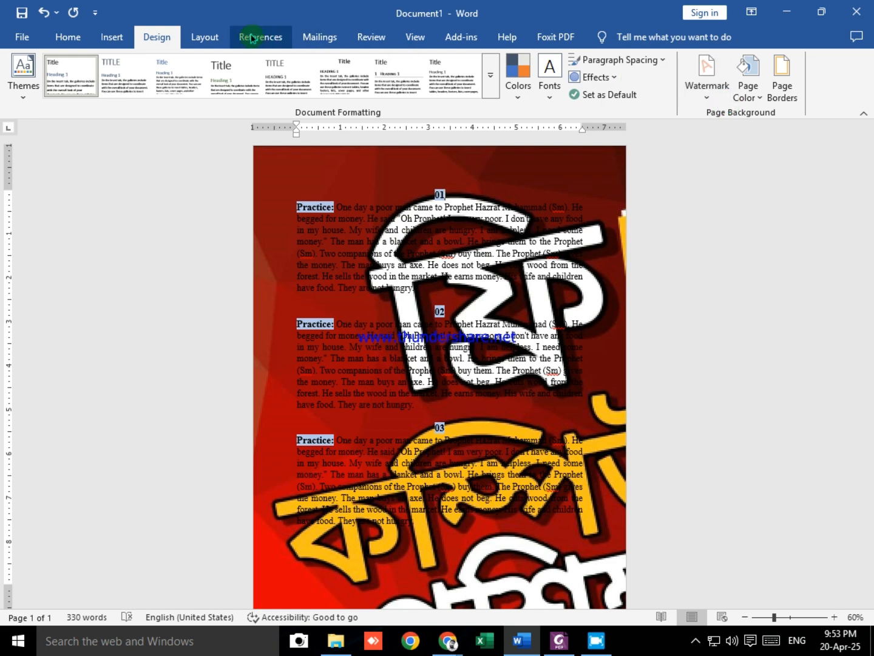
{"action": "left_click", "coordinate": [749, 91]}
{"action": "left_click", "coordinate": [722, 348]}
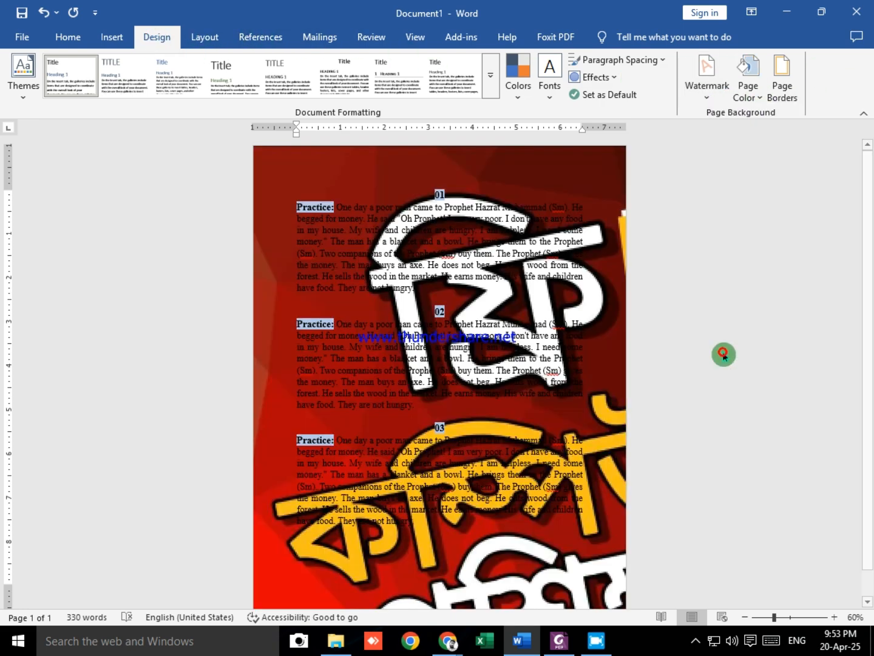
{"action": "scroll", "coordinate": [428, 387], "scroll_direction": "up", "scroll_amount": 6}
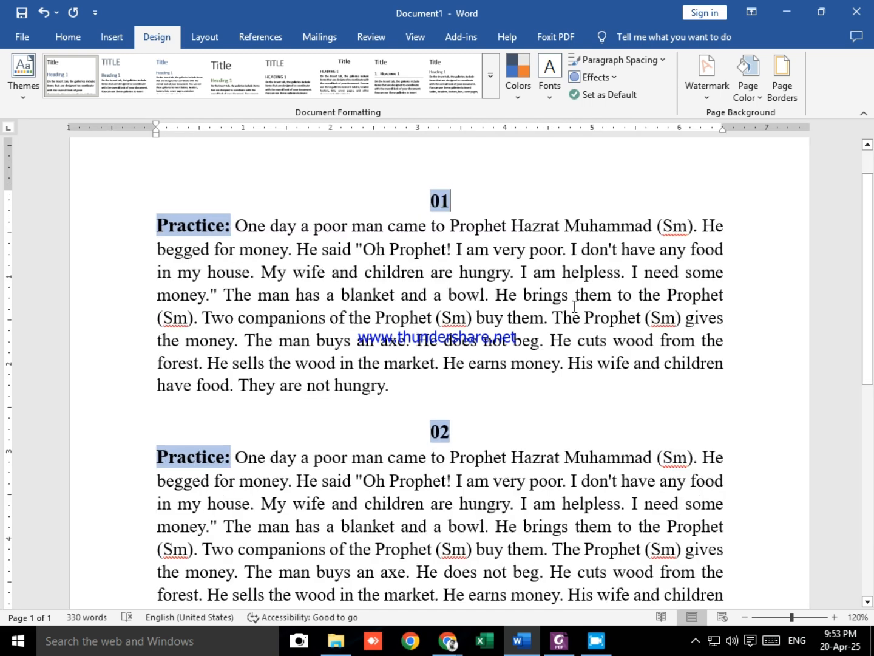
{"action": "scroll", "coordinate": [490, 318], "scroll_direction": "down", "scroll_amount": 2}
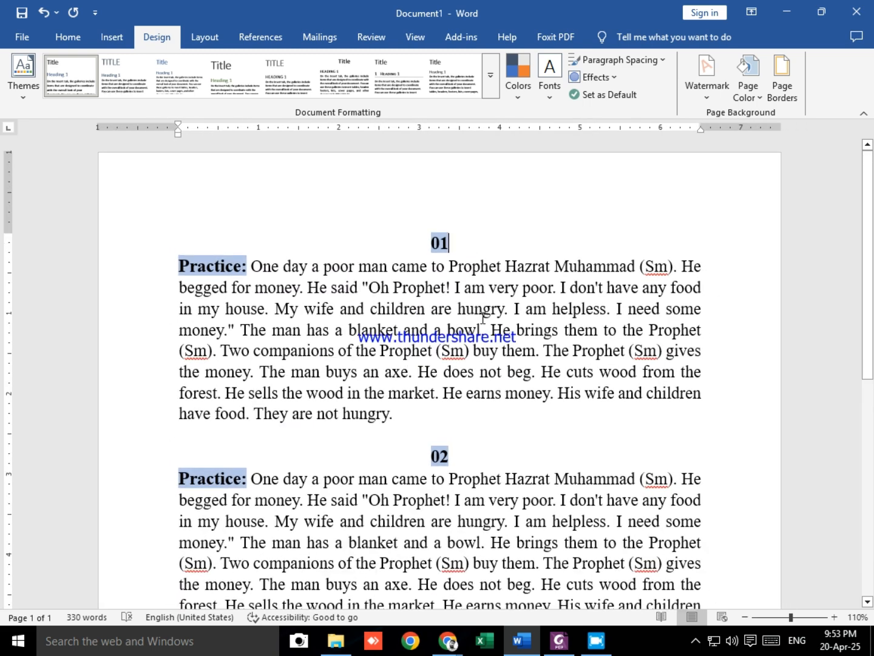
Step: Switch to the class PDF in Foxit PDF Editor and read the instructions for text watermarks, picture watermarks and watermark removal
{"action": "key", "text": "alt+Tab"}
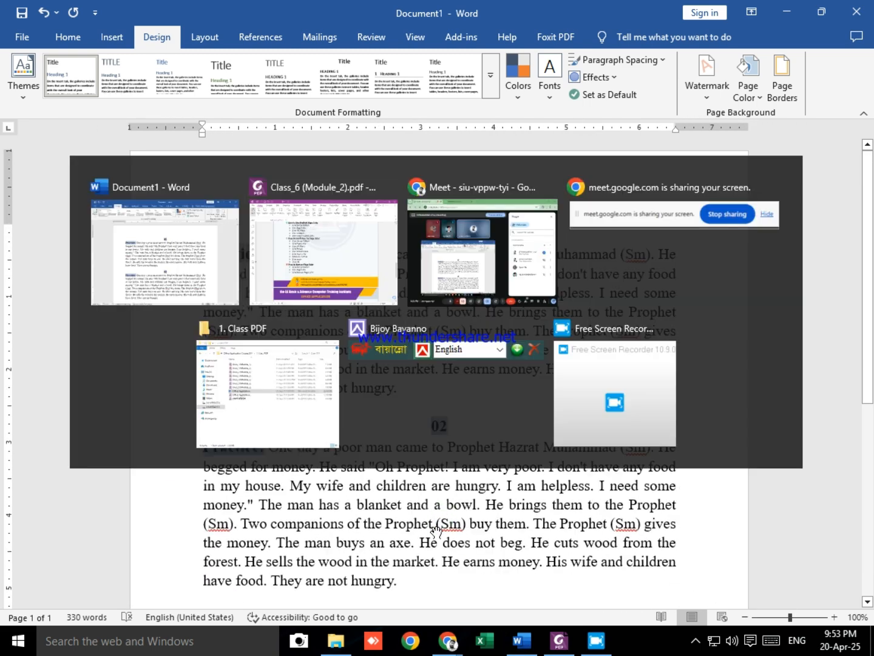
{"action": "scroll", "coordinate": [504, 428], "scroll_direction": "down", "scroll_amount": 4}
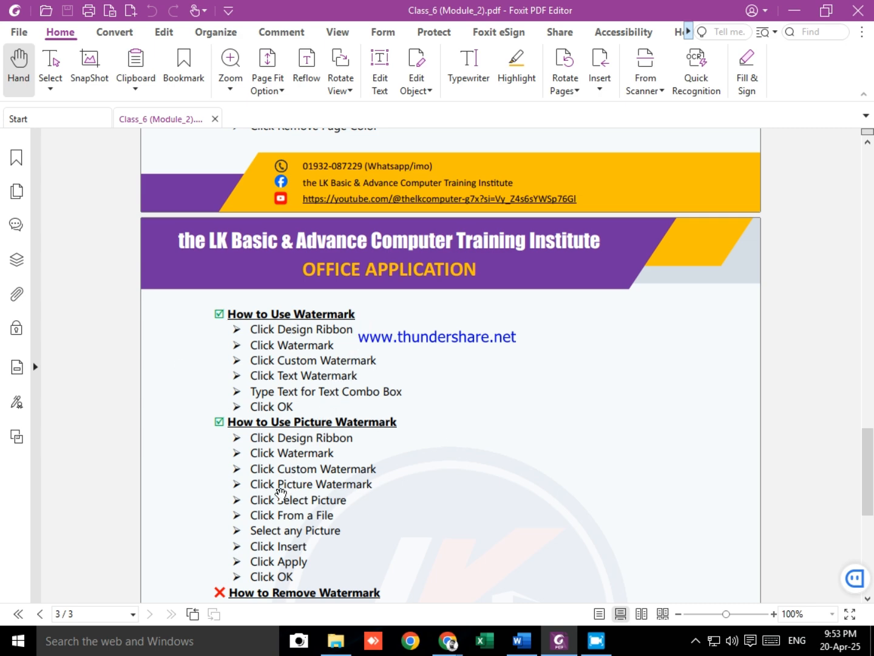
{"action": "key", "text": "alt+Tab"}
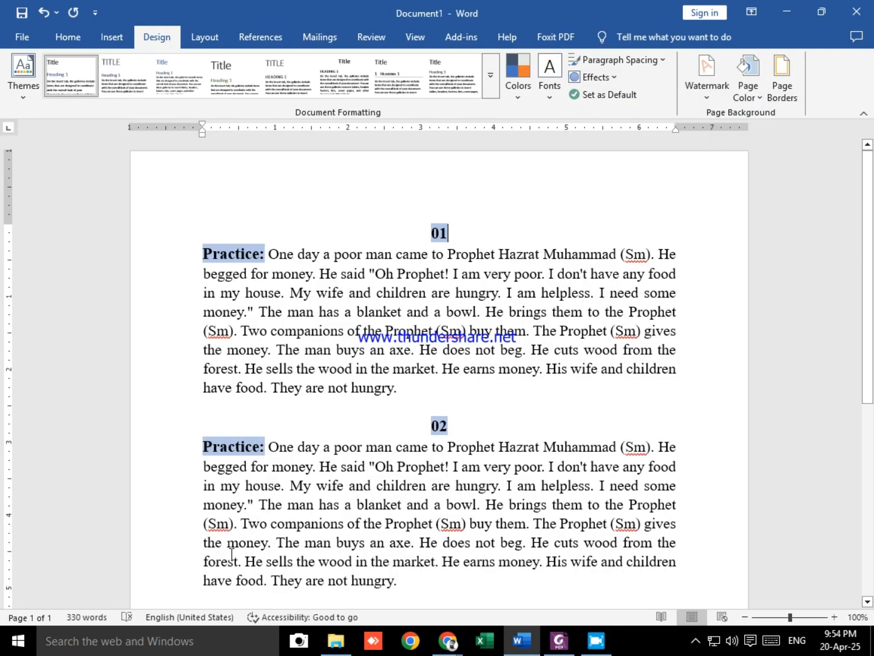
{"action": "key", "text": "alt+Tab"}
{"action": "scroll", "coordinate": [419, 440], "scroll_direction": "down", "scroll_amount": 6}
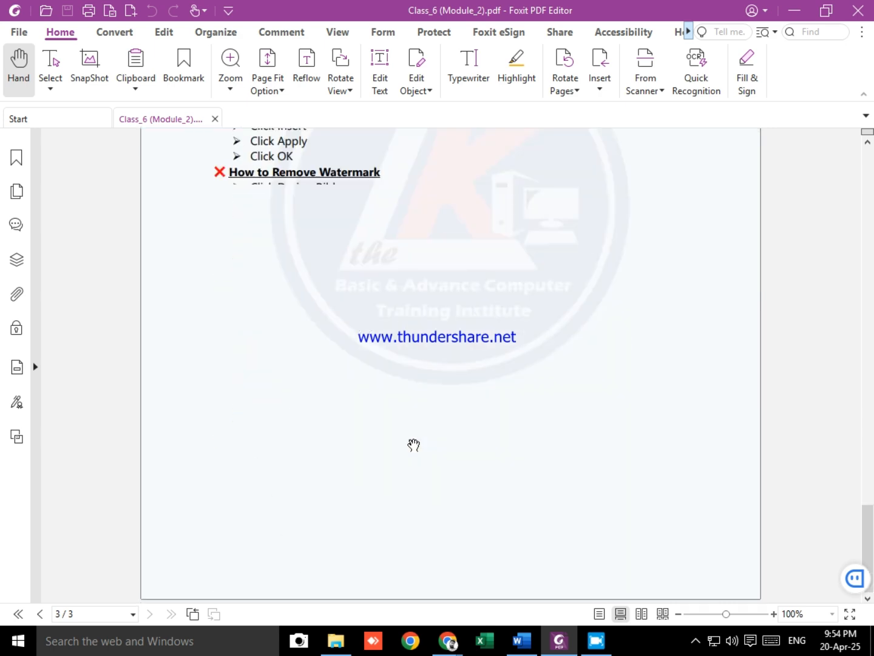
{"action": "scroll", "coordinate": [484, 287], "scroll_direction": "up", "scroll_amount": 2}
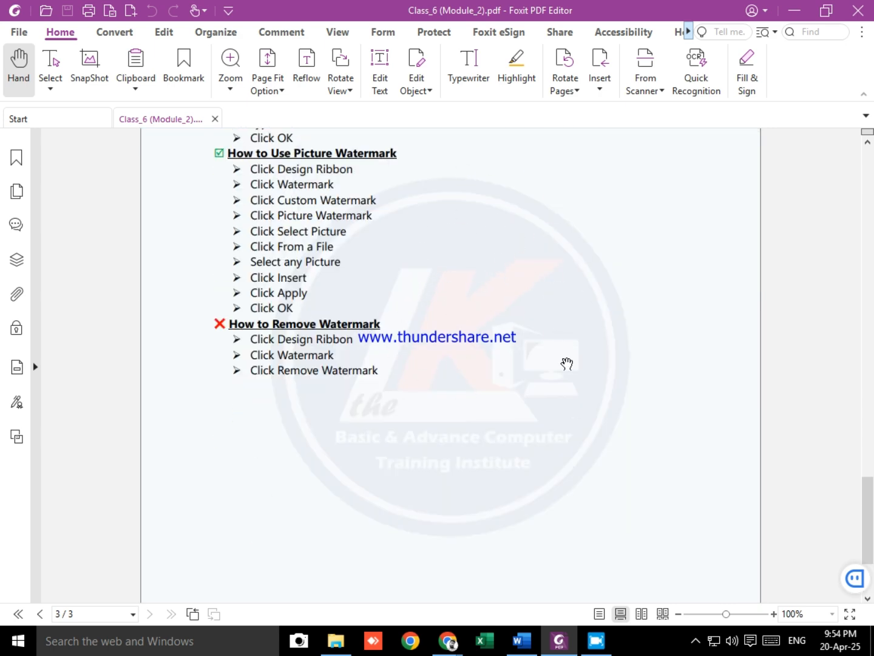
{"action": "scroll", "coordinate": [572, 320], "scroll_direction": "up", "scroll_amount": 4}
{"action": "scroll", "coordinate": [536, 409], "scroll_direction": "down", "scroll_amount": 6}
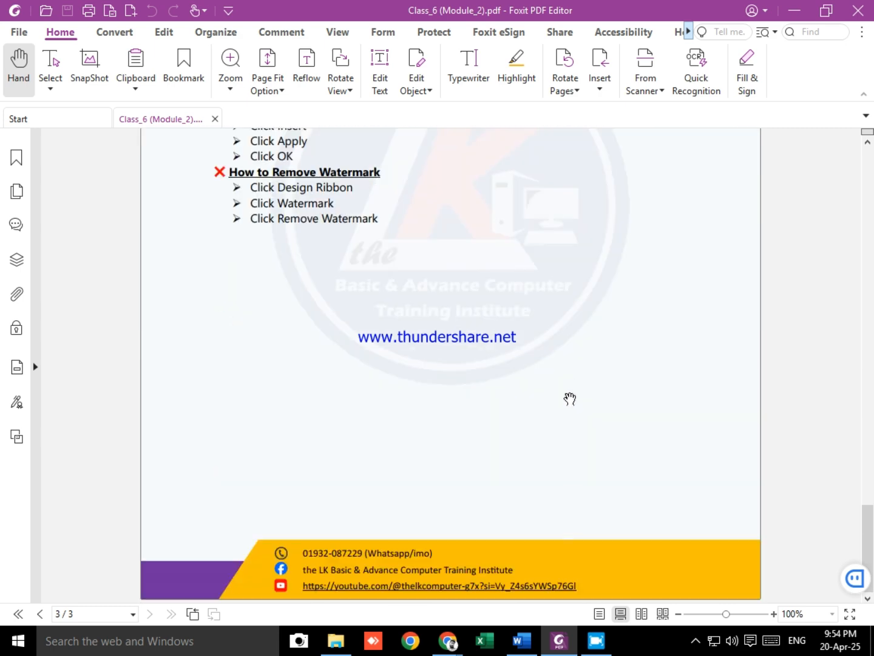
{"action": "scroll", "coordinate": [541, 389], "scroll_direction": "up", "scroll_amount": 2}
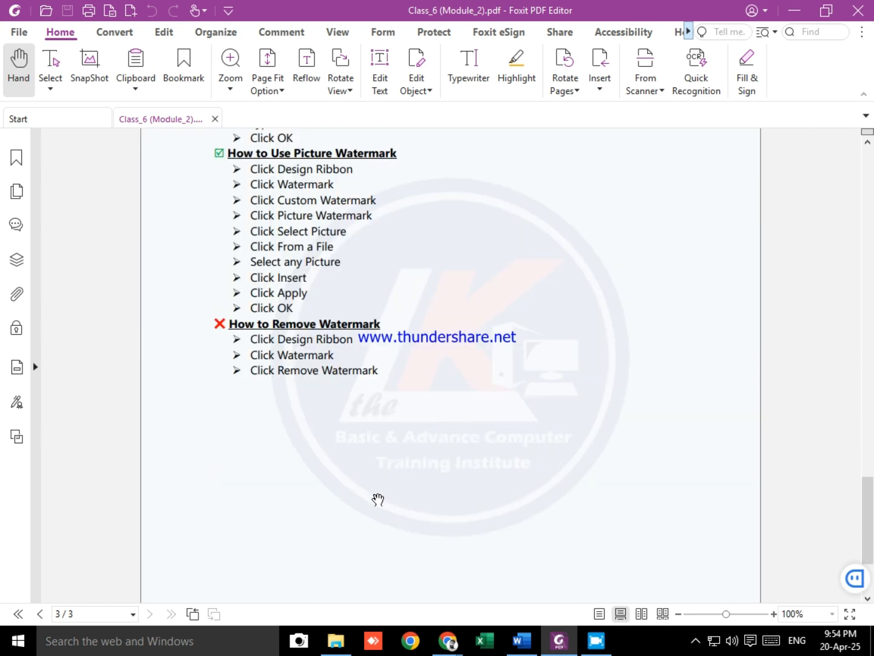
Step: Switch to Word and start a custom watermark of the text type for the document
{"action": "key", "text": "alt+Tab"}
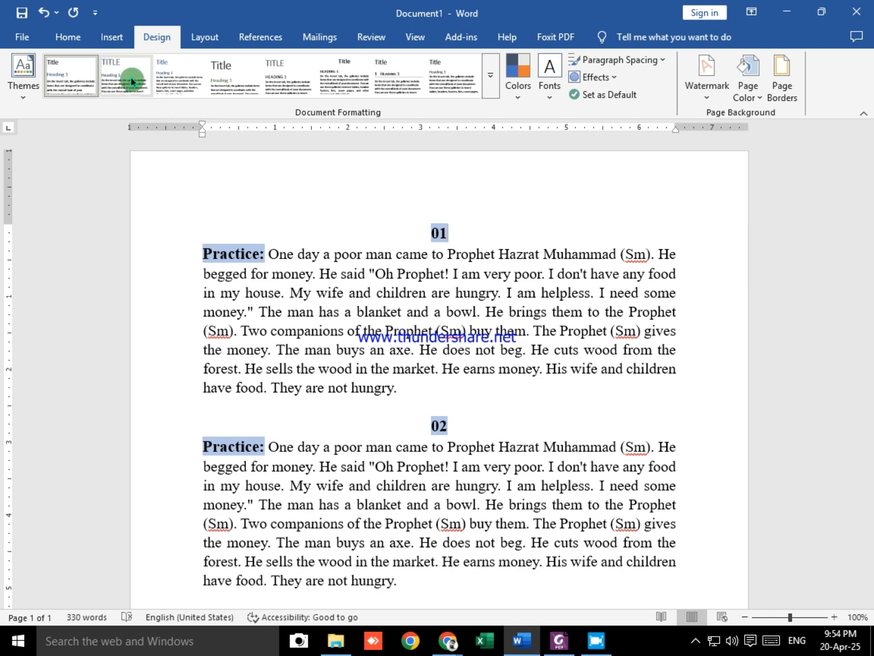
{"action": "left_click", "coordinate": [68, 36]}
{"action": "left_click", "coordinate": [159, 39]}
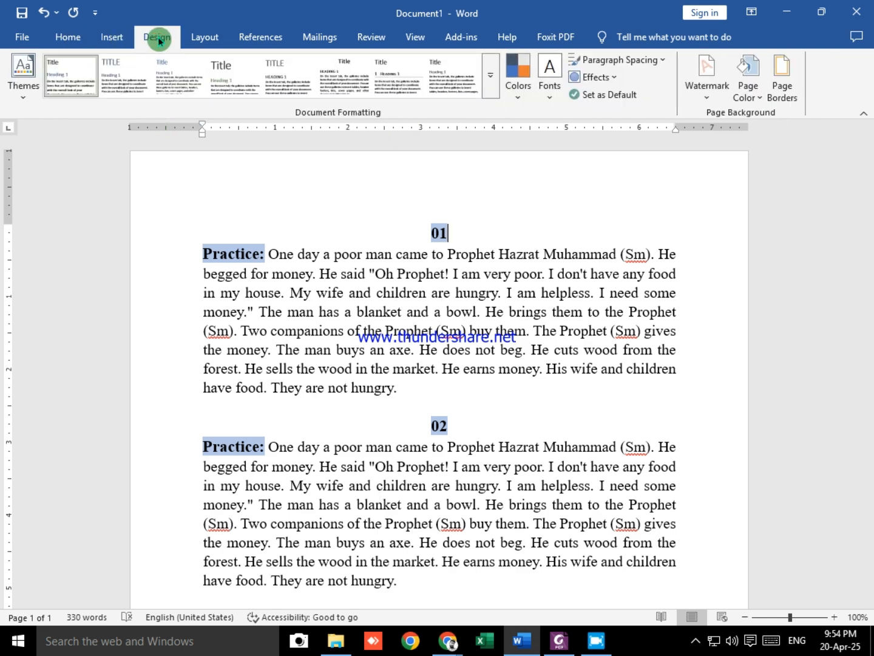
{"action": "left_click", "coordinate": [700, 78]}
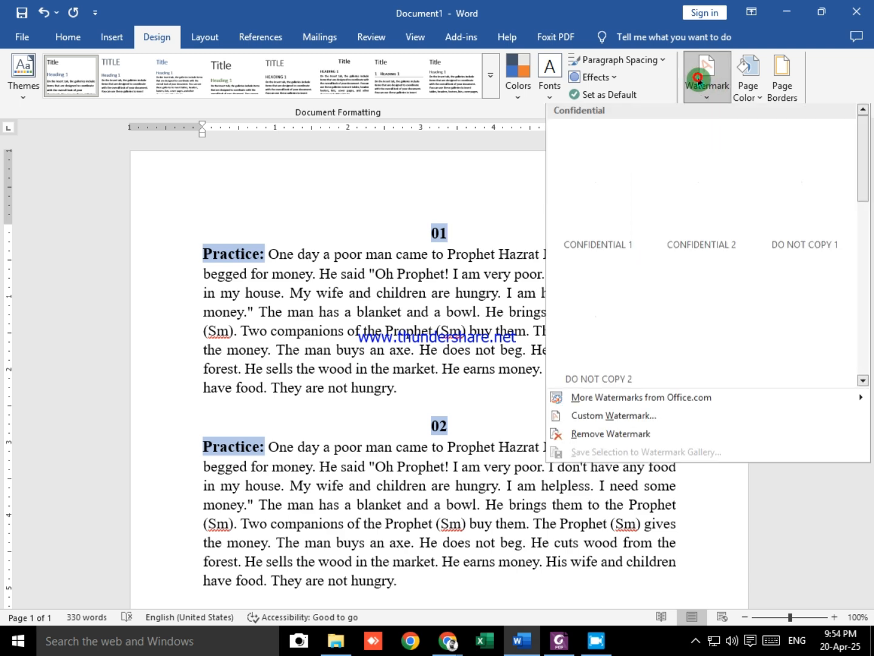
{"action": "left_click", "coordinate": [632, 424]}
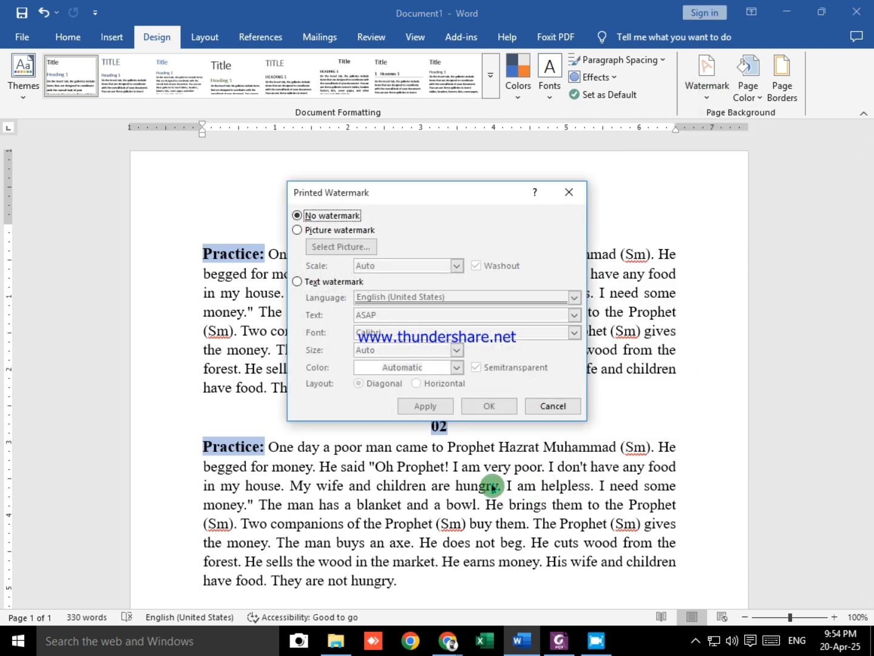
{"action": "left_click", "coordinate": [298, 282]}
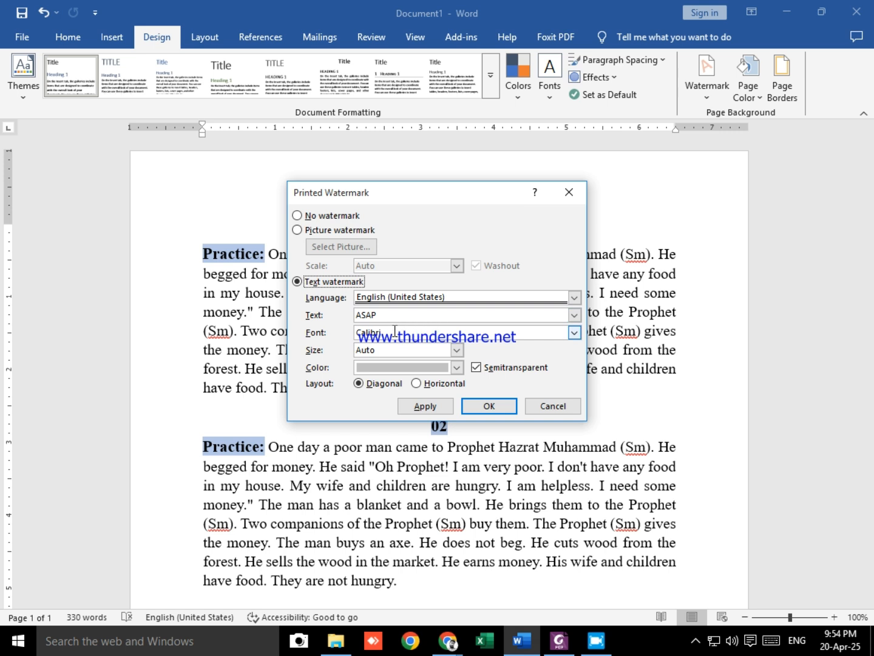
Step: Replace the watermark text with "The LK Computer"
{"action": "left_click", "coordinate": [382, 315]}
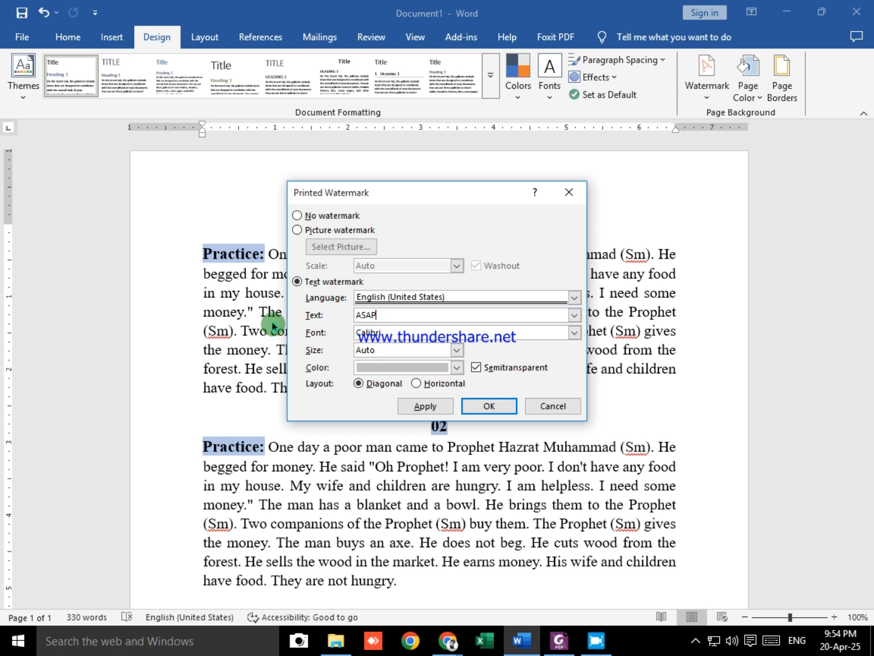
{"action": "double_click", "coordinate": [382, 315]}
{"action": "key", "text": "BackSpace"}
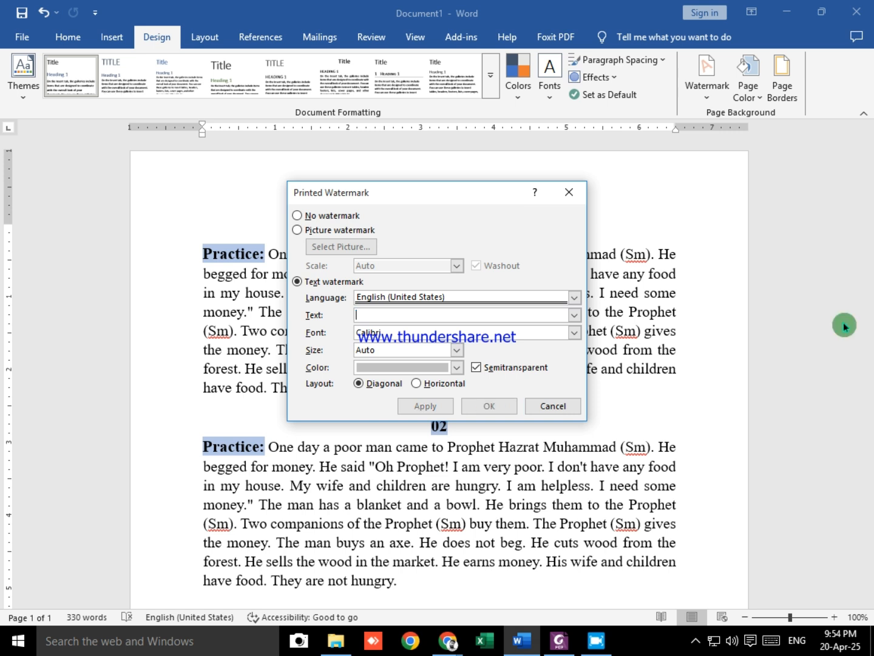
{"action": "type", "text": "The "}
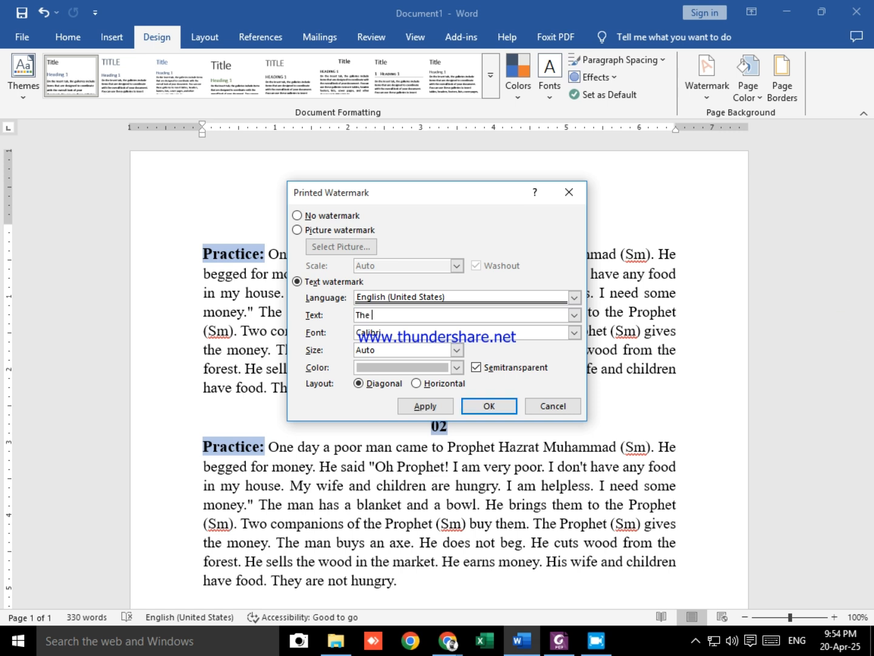
{"action": "type", "text": "LK Computer"}
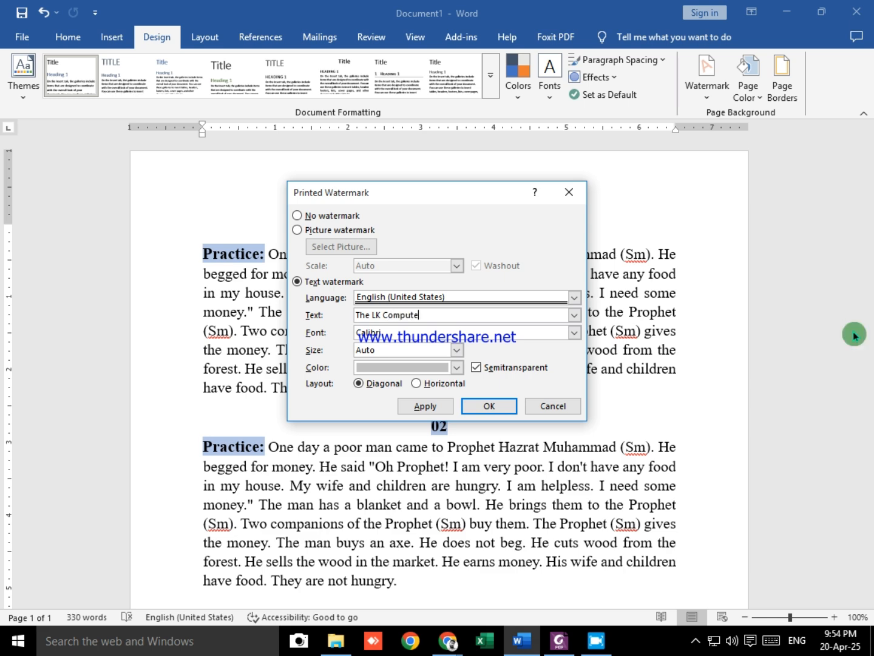
Step: Apply the text watermark to the document and inspect it behind the text of the page
{"action": "left_click", "coordinate": [495, 407]}
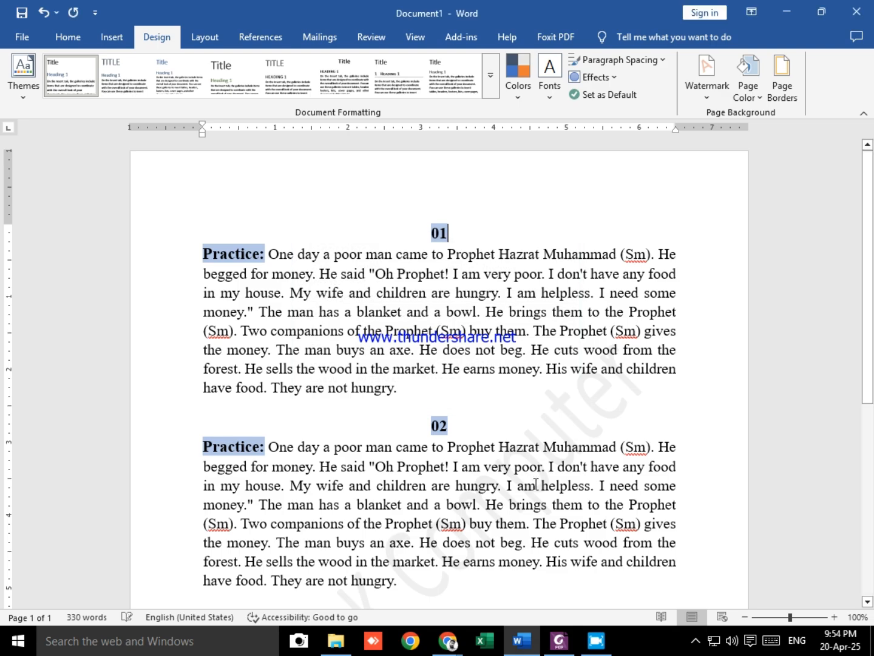
{"action": "scroll", "coordinate": [626, 416], "scroll_direction": "down", "scroll_amount": 6}
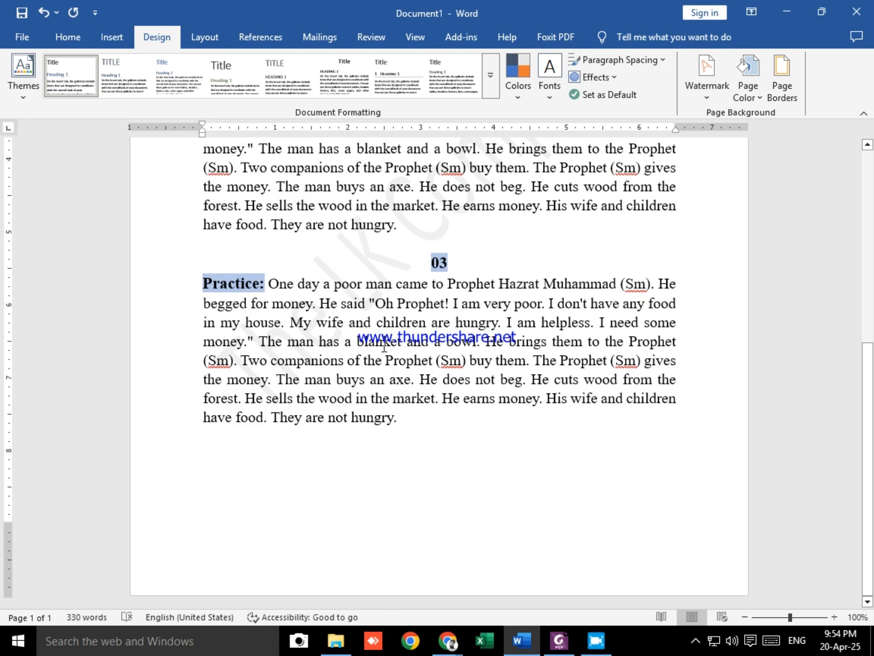
{"action": "scroll", "coordinate": [385, 347], "scroll_direction": "up", "scroll_amount": 5, "text": "ctrl"}
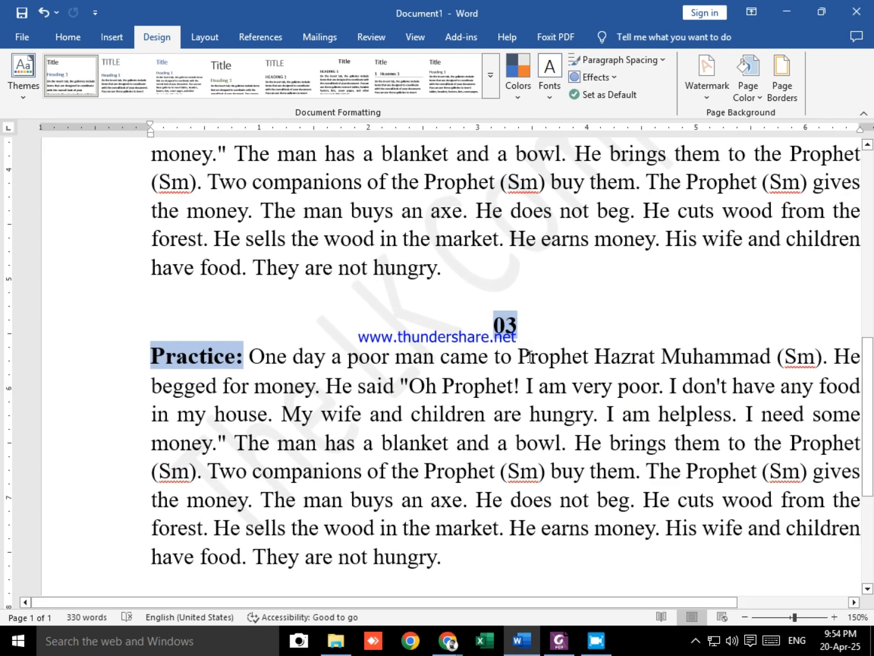
{"action": "scroll", "coordinate": [533, 368], "scroll_direction": "up", "scroll_amount": 6}
{"action": "scroll", "coordinate": [560, 423], "scroll_direction": "down", "scroll_amount": 8}
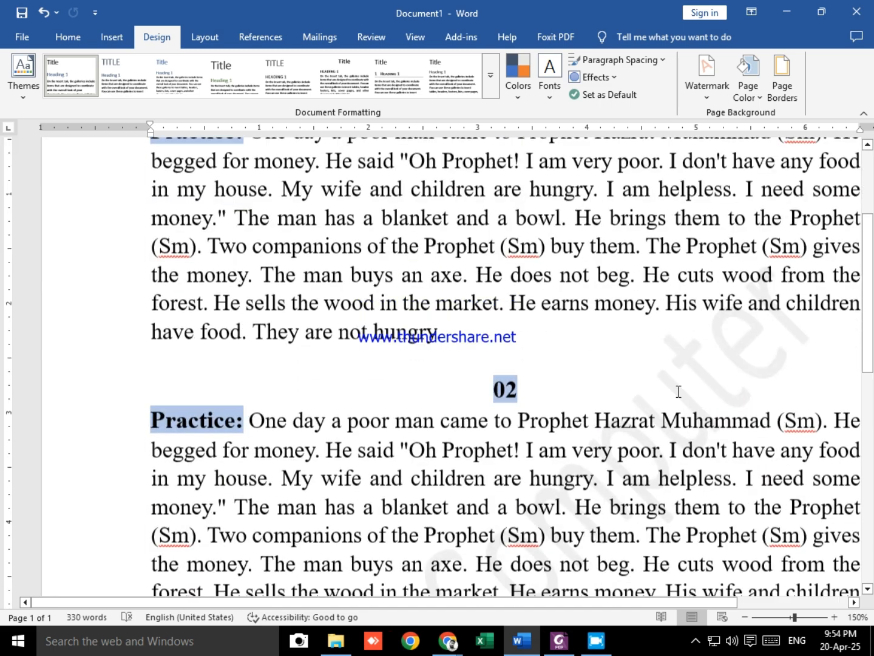
{"action": "scroll", "coordinate": [560, 423], "scroll_direction": "down", "scroll_amount": 1}
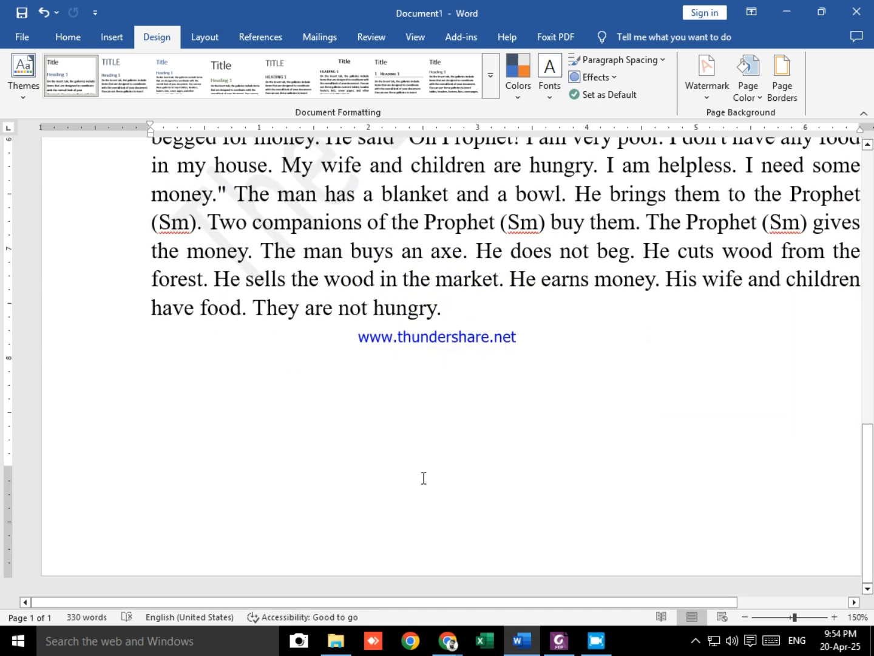
Step: Add a blank second page with a page break at the end of the document and check the watermark on it
{"action": "key", "text": "ctrl+Return"}
{"action": "scroll", "coordinate": [666, 413], "scroll_direction": "down", "scroll_amount": 12}
{"action": "left_click", "coordinate": [547, 520]}
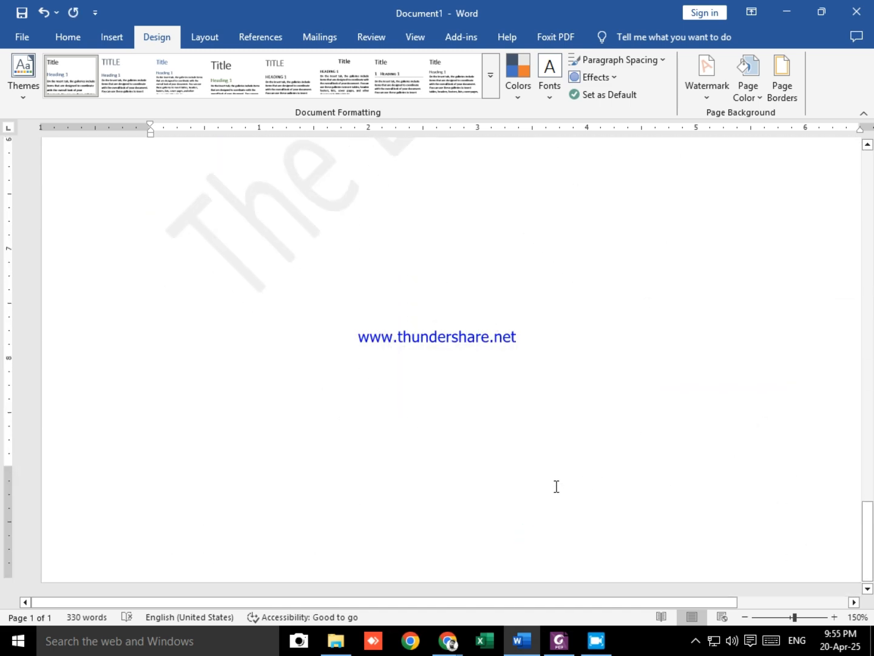
{"action": "scroll", "coordinate": [556, 485], "scroll_direction": "down", "scroll_amount": 7}
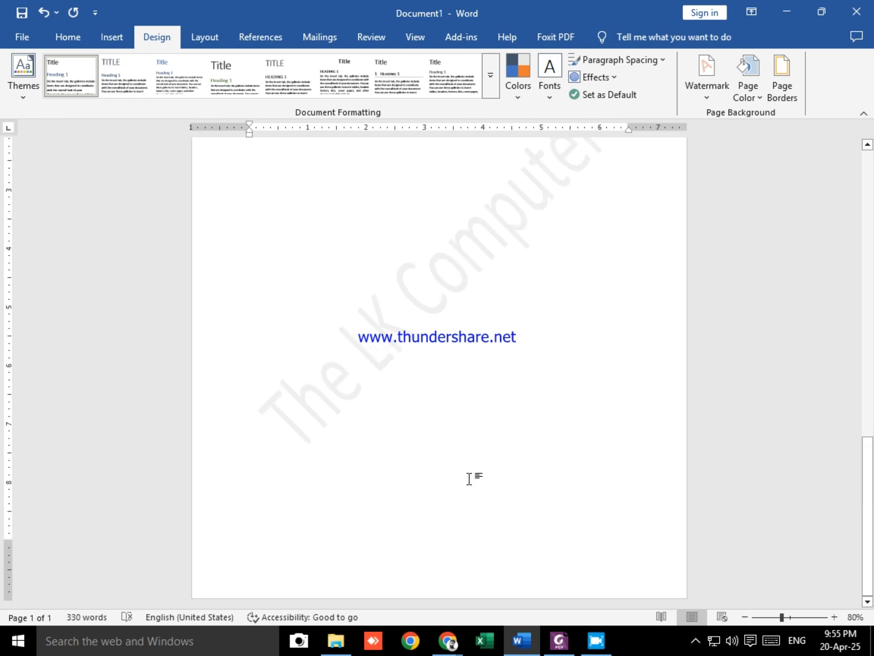
{"action": "scroll", "coordinate": [479, 425], "scroll_direction": "up", "scroll_amount": 2}
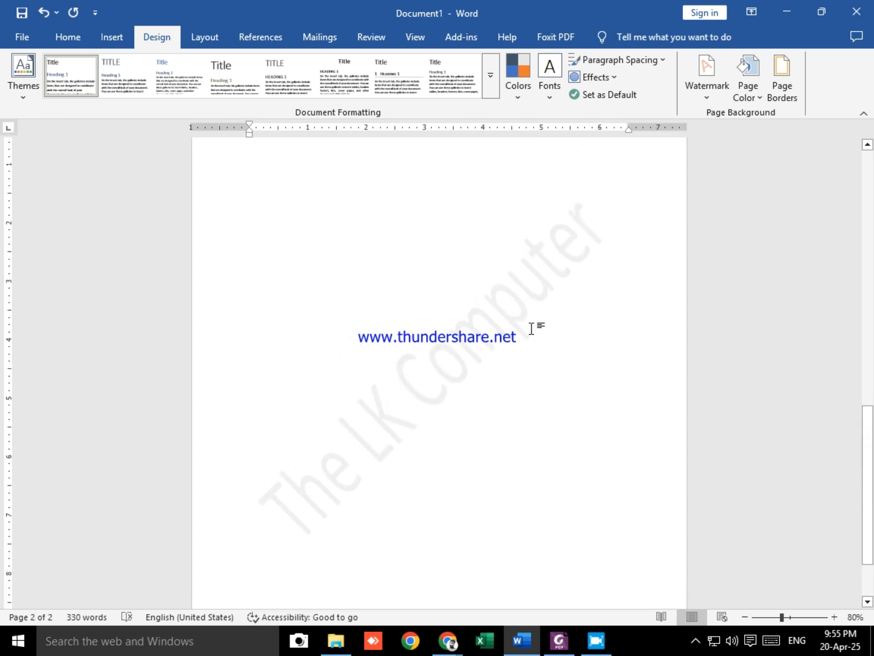
{"action": "scroll", "coordinate": [584, 353], "scroll_direction": "up", "scroll_amount": 10}
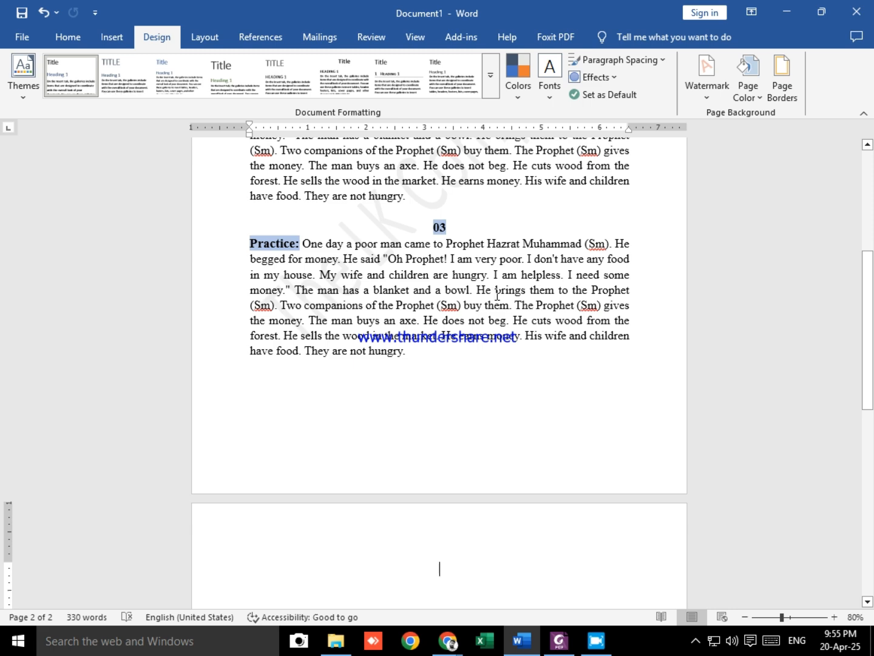
{"action": "scroll", "coordinate": [600, 346], "scroll_direction": "down", "scroll_amount": 8}
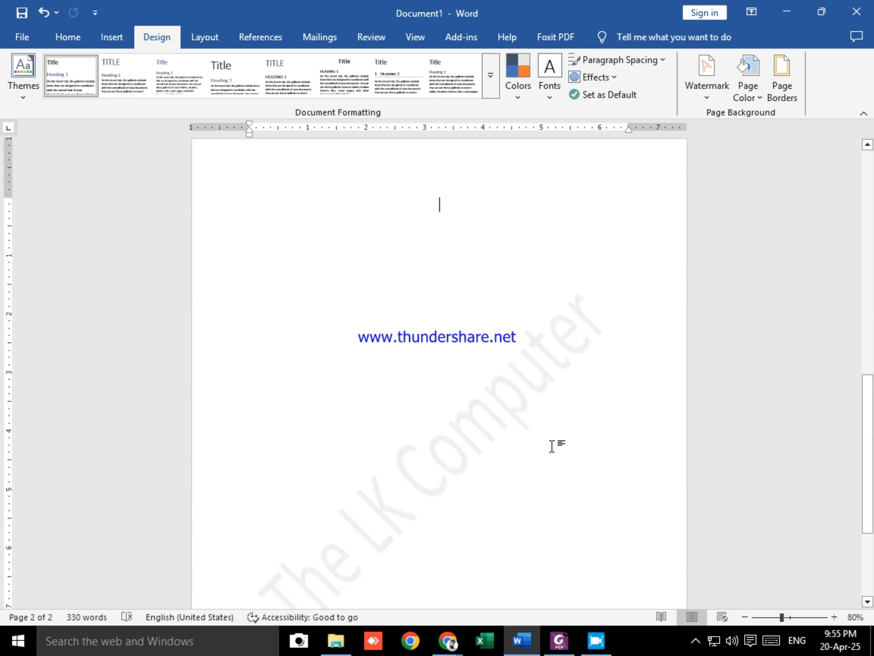
Step: Change the custom text watermark's color to a light orange and its size to 36
{"action": "left_click", "coordinate": [712, 85]}
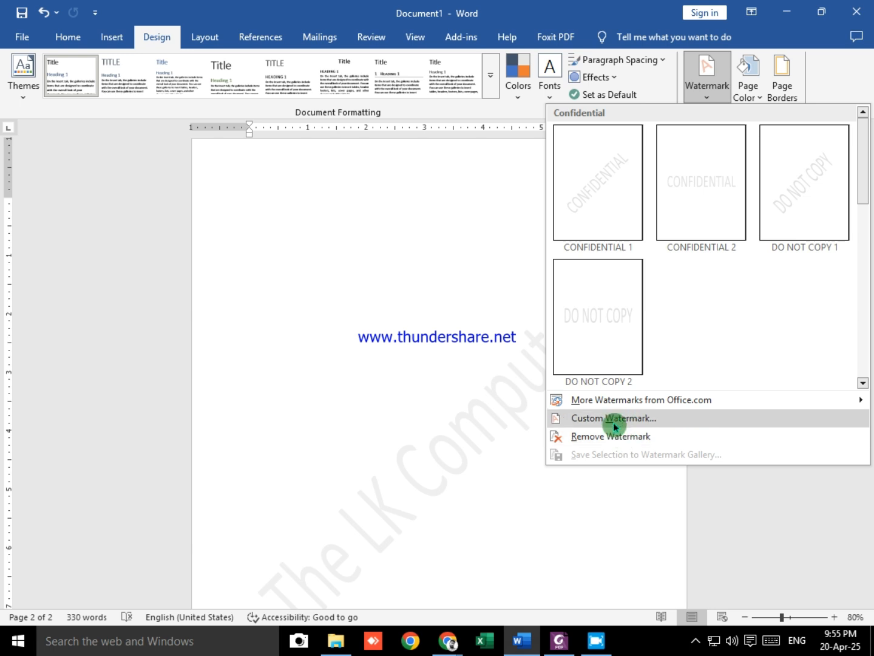
{"action": "left_click", "coordinate": [615, 418]}
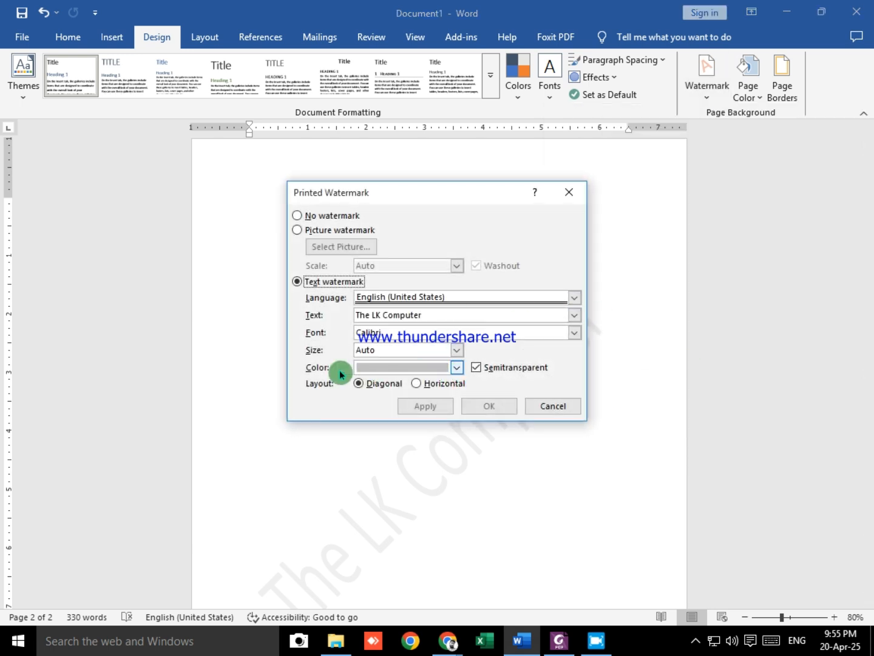
{"action": "left_click", "coordinate": [456, 368]}
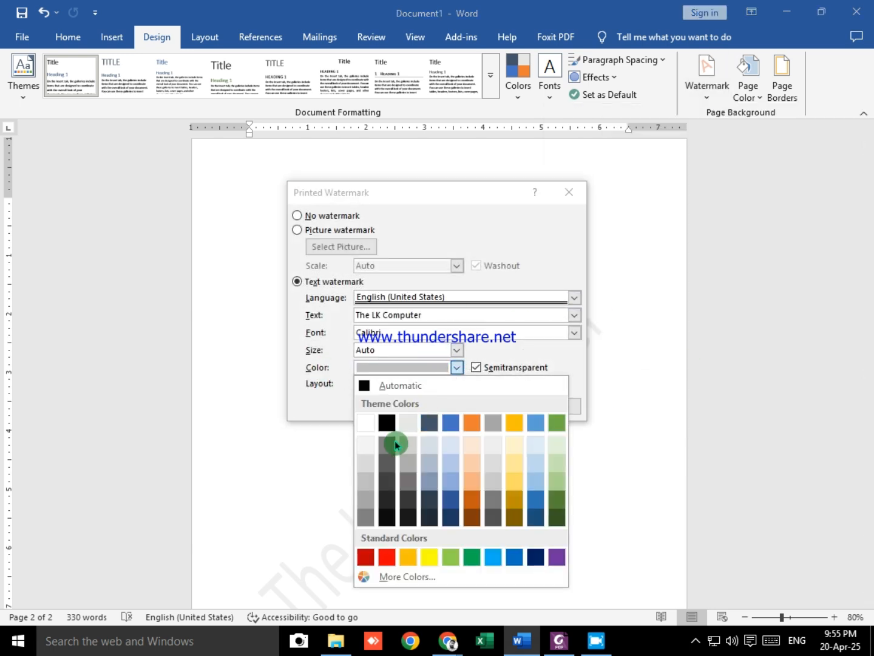
{"action": "left_click", "coordinate": [474, 463]}
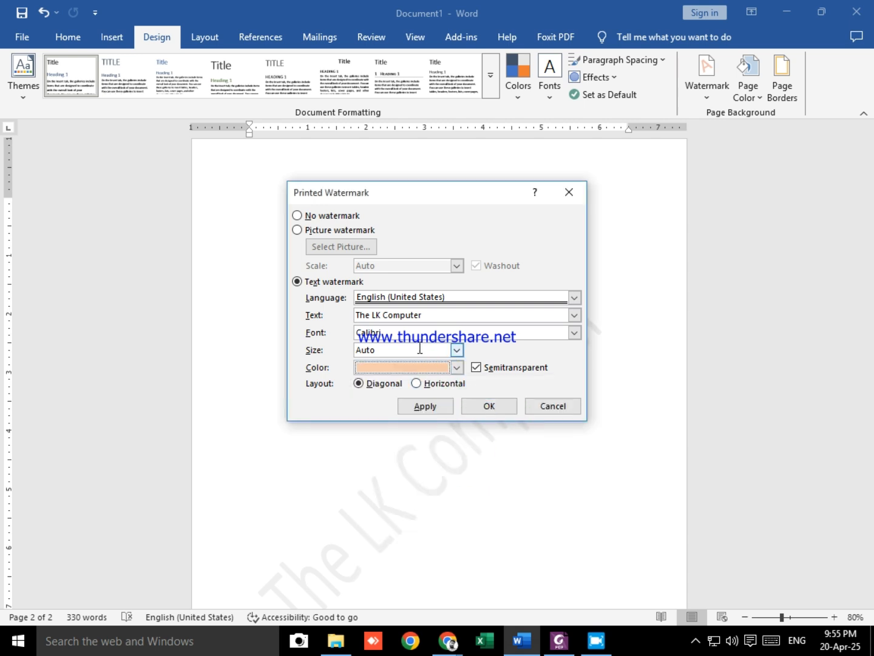
{"action": "left_click", "coordinate": [396, 351]}
{"action": "left_click", "coordinate": [456, 350]}
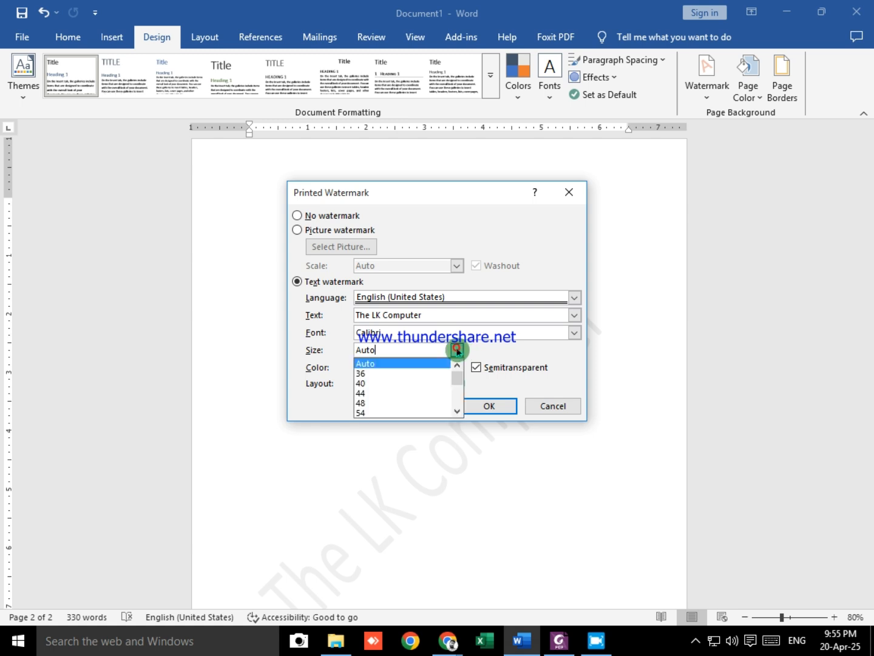
{"action": "left_click", "coordinate": [387, 373]}
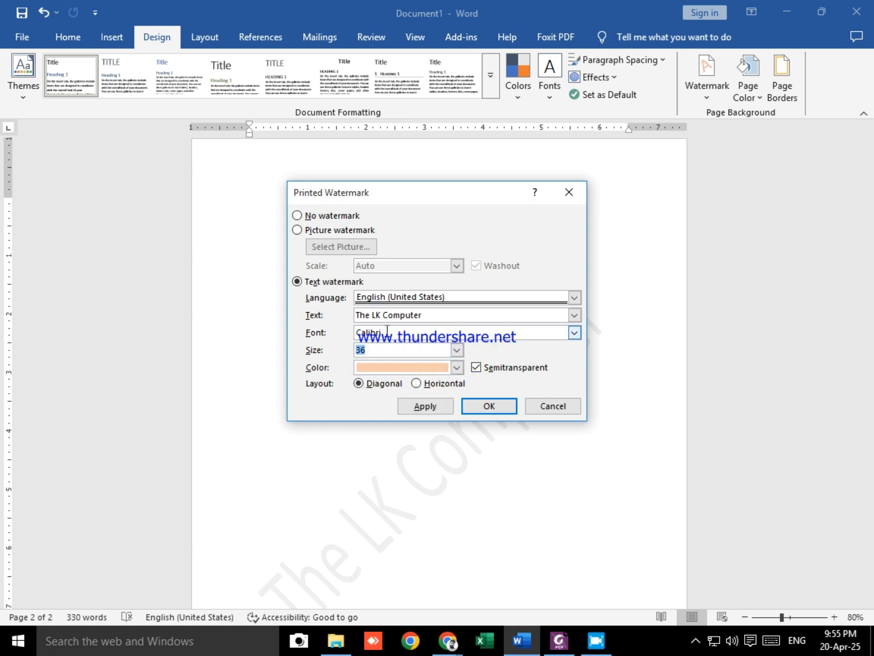
Step: Set the watermark font to Adobe Arabic, apply the settings and inspect the watermark on the page
{"action": "left_click", "coordinate": [574, 332]}
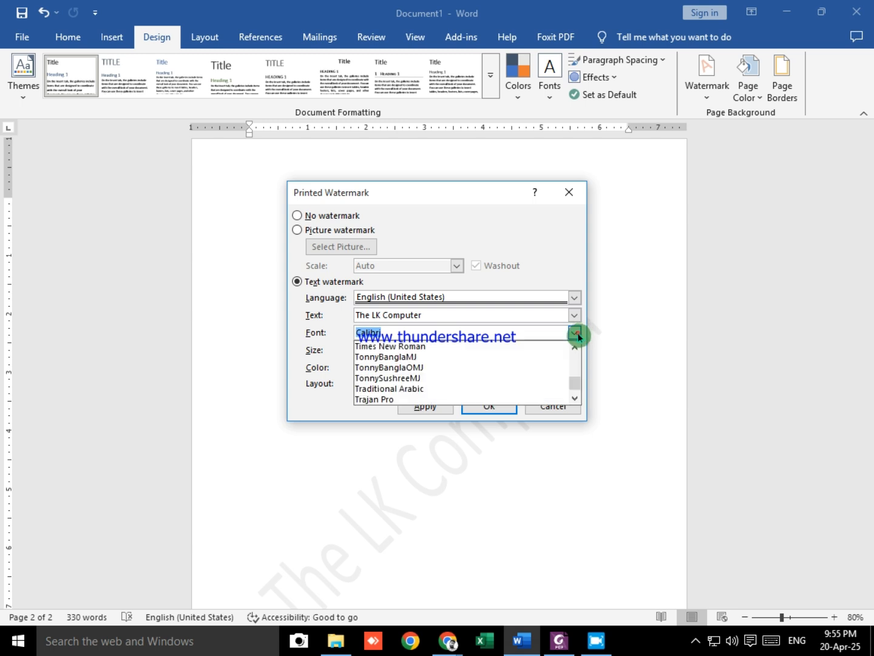
{"action": "scroll", "coordinate": [467, 350], "scroll_direction": "down", "scroll_amount": 20}
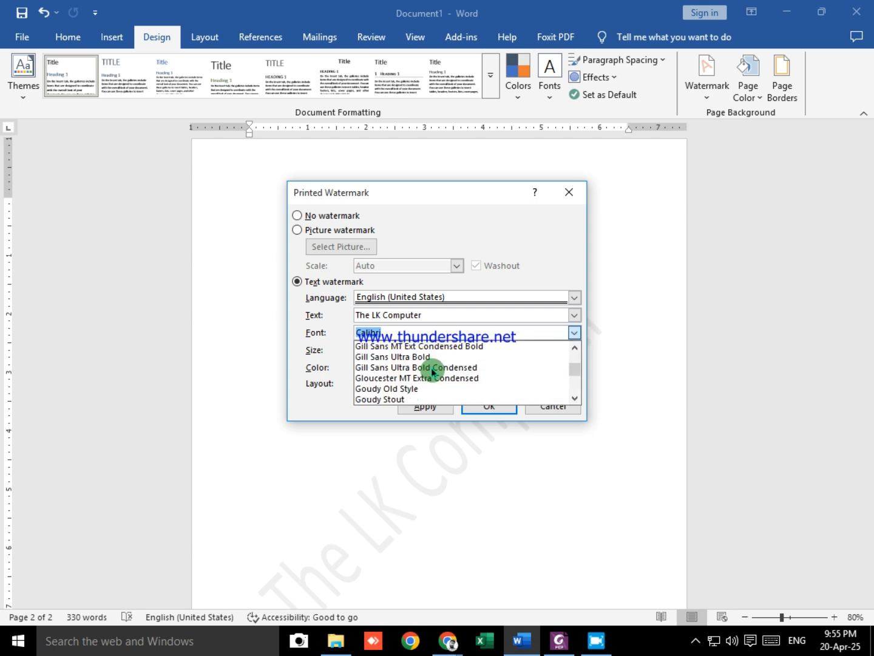
{"action": "scroll", "coordinate": [434, 378], "scroll_direction": "down", "scroll_amount": 20}
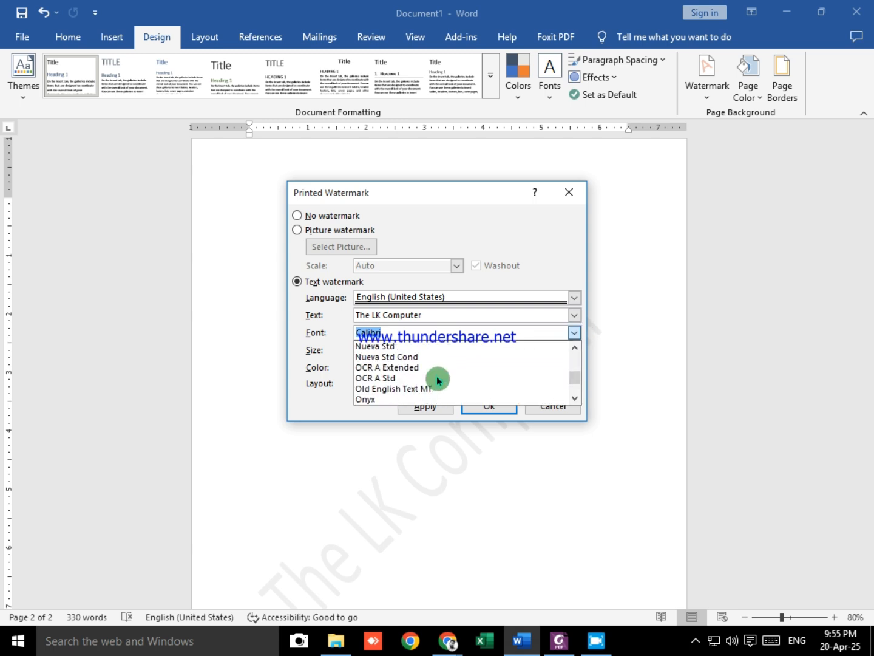
{"action": "scroll", "coordinate": [438, 381], "scroll_direction": "down", "scroll_amount": 20}
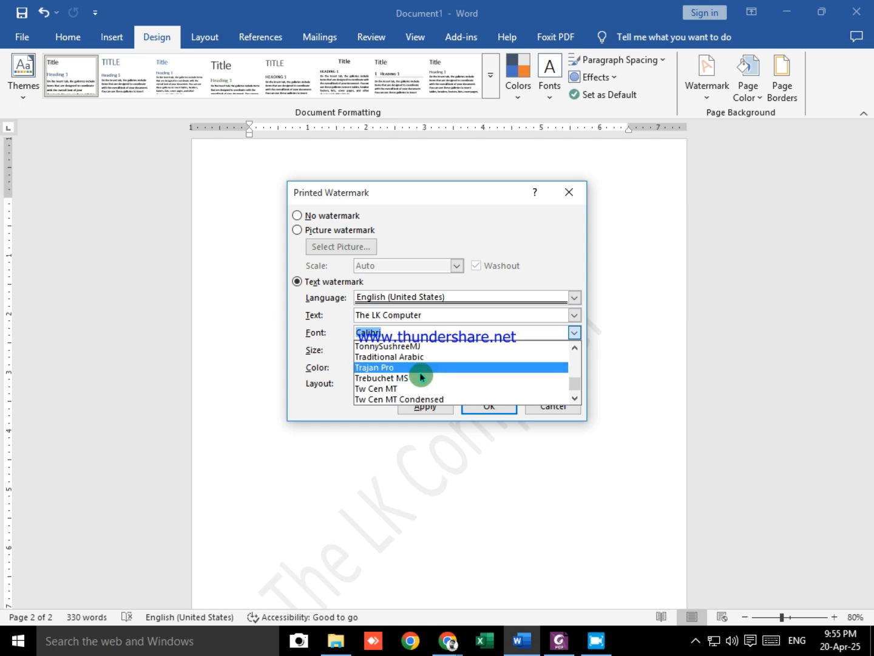
{"action": "scroll", "coordinate": [422, 377], "scroll_direction": "down", "scroll_amount": 2}
{"action": "scroll", "coordinate": [422, 377], "scroll_direction": "up", "scroll_amount": 2}
{"action": "scroll", "coordinate": [413, 378], "scroll_direction": "up", "scroll_amount": 6}
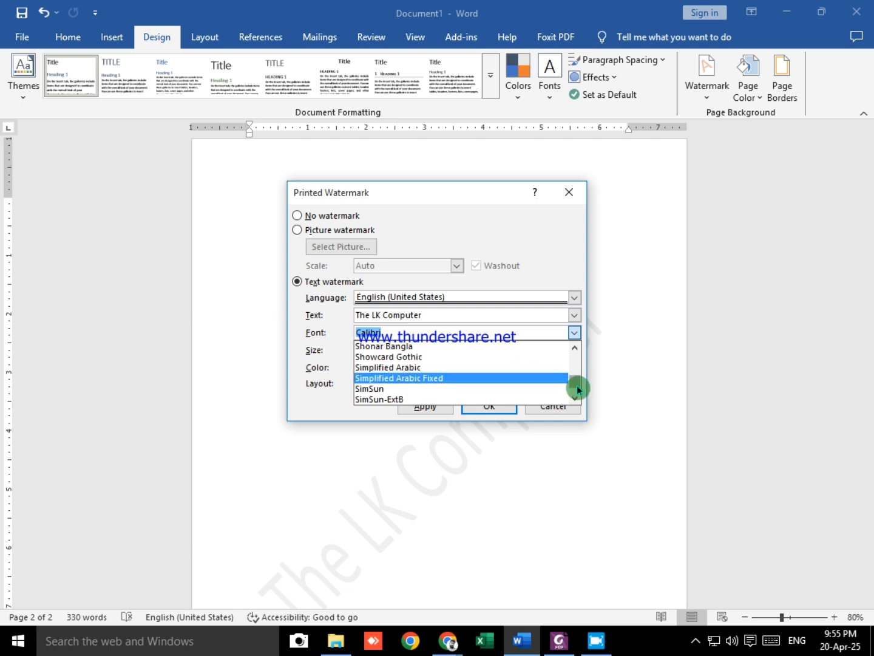
{"action": "left_click_drag", "start_coordinate": [575, 382], "coordinate": [574, 352]}
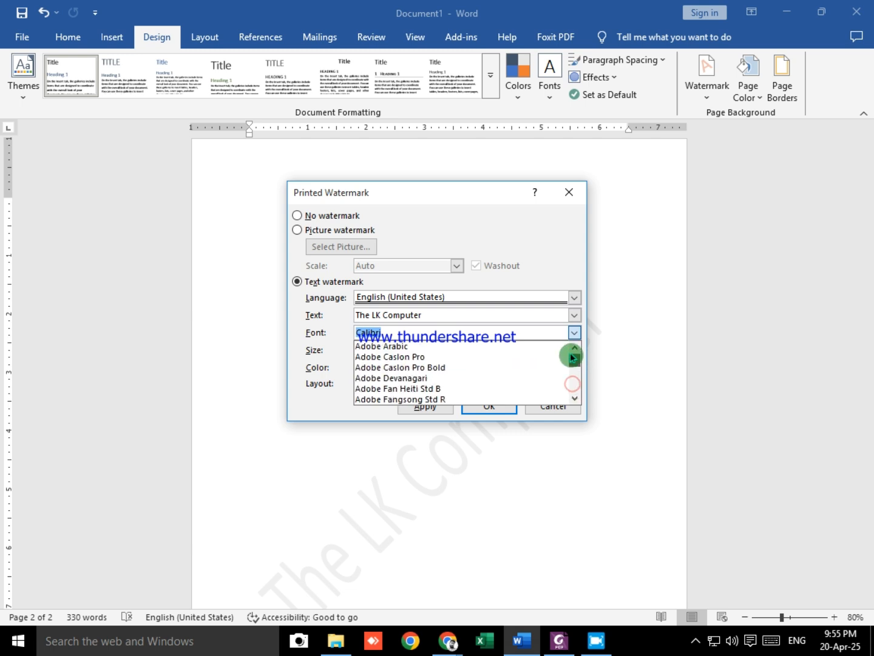
{"action": "left_click", "coordinate": [411, 347]}
{"action": "left_click", "coordinate": [504, 407]}
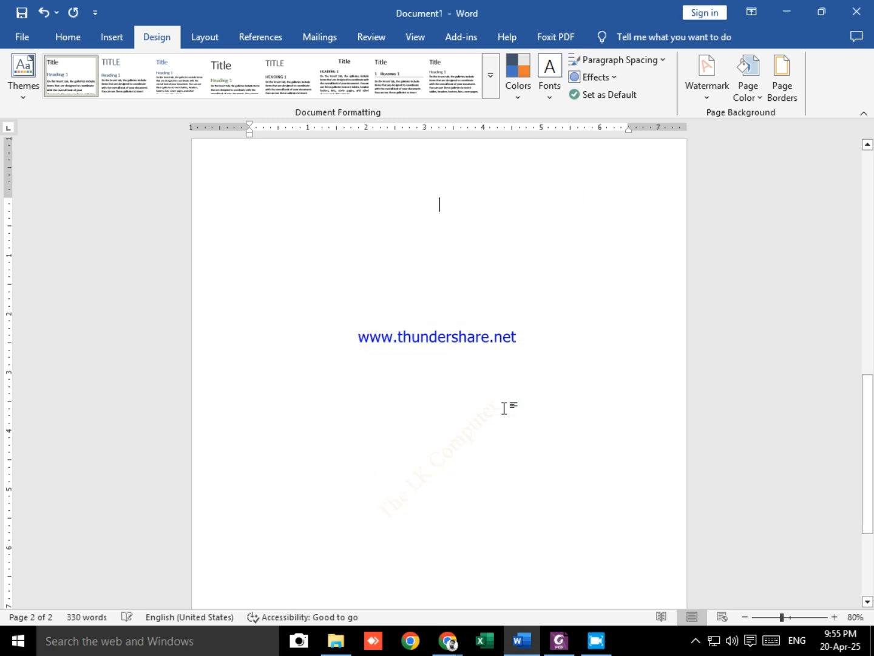
{"action": "scroll", "coordinate": [475, 457], "scroll_direction": "up", "scroll_amount": 5}
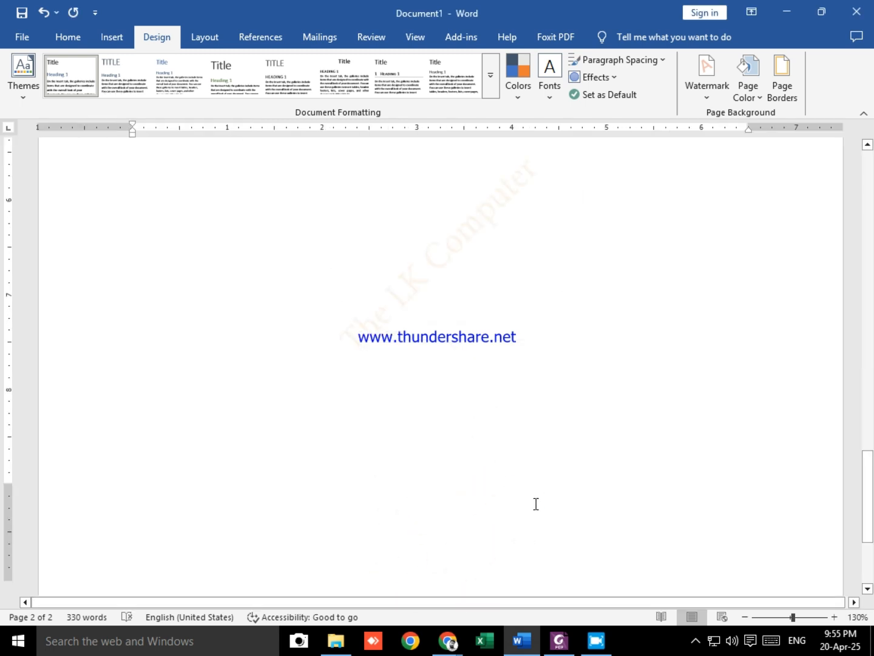
{"action": "scroll", "coordinate": [503, 479], "scroll_direction": "up", "scroll_amount": 5}
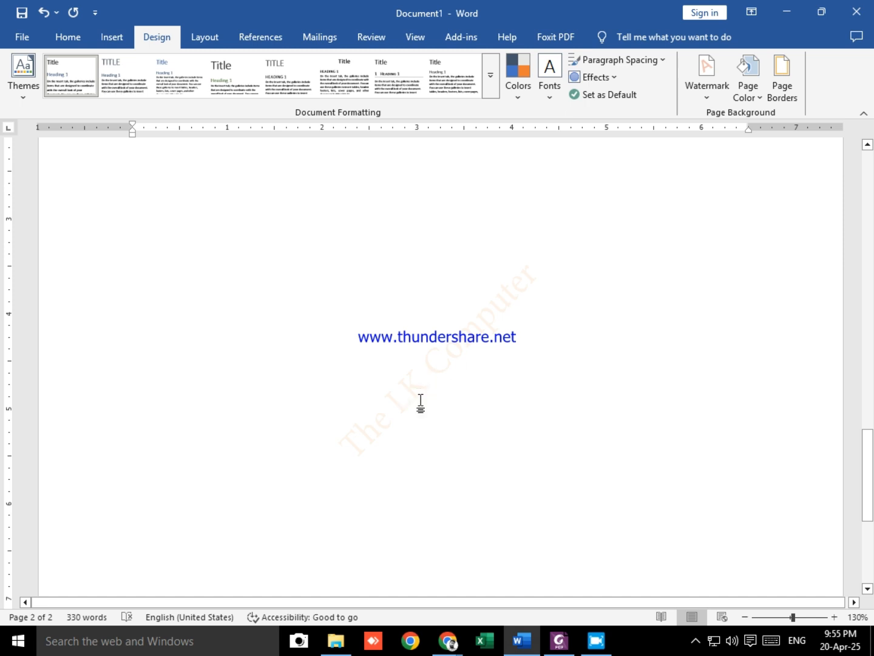
Step: Set the custom text watermark's size to Auto, apply it and check the watermark on the second page
{"action": "left_click", "coordinate": [712, 95]}
{"action": "left_click", "coordinate": [617, 418]}
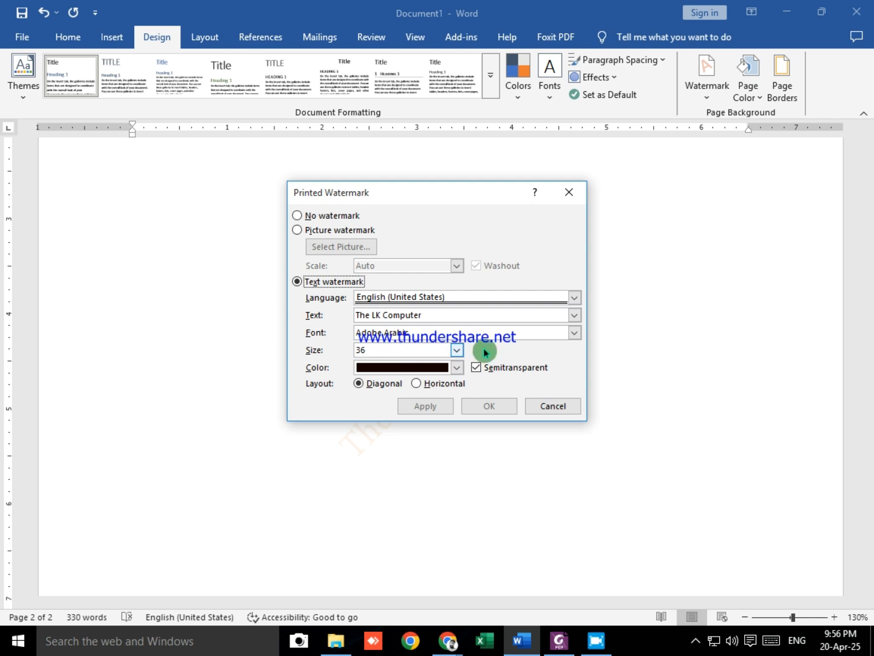
{"action": "left_click", "coordinate": [458, 350]}
{"action": "left_click", "coordinate": [410, 362]}
{"action": "left_click", "coordinate": [499, 405]}
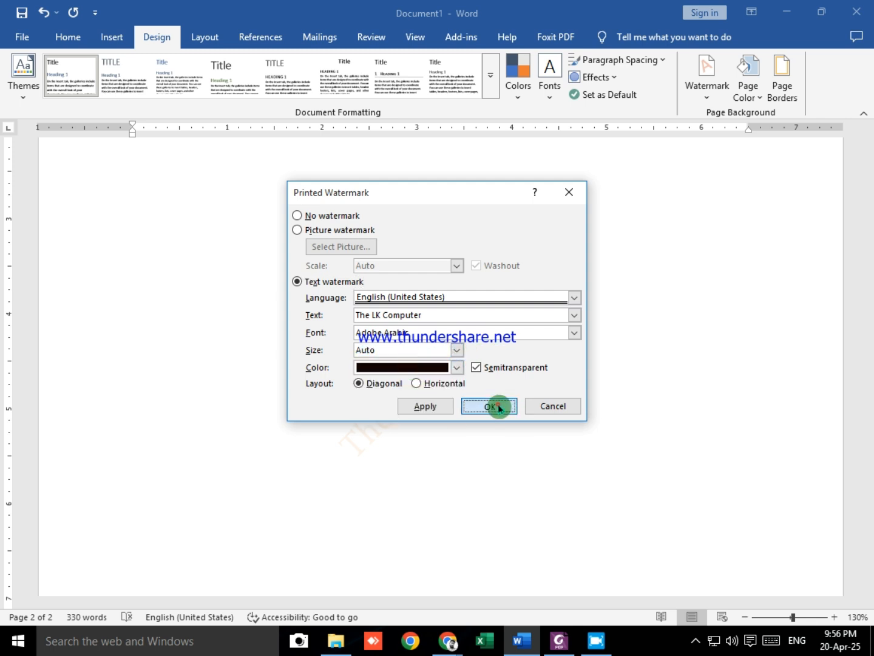
{"action": "scroll", "coordinate": [504, 452], "scroll_direction": "down", "scroll_amount": 4, "text": "ctrl"}
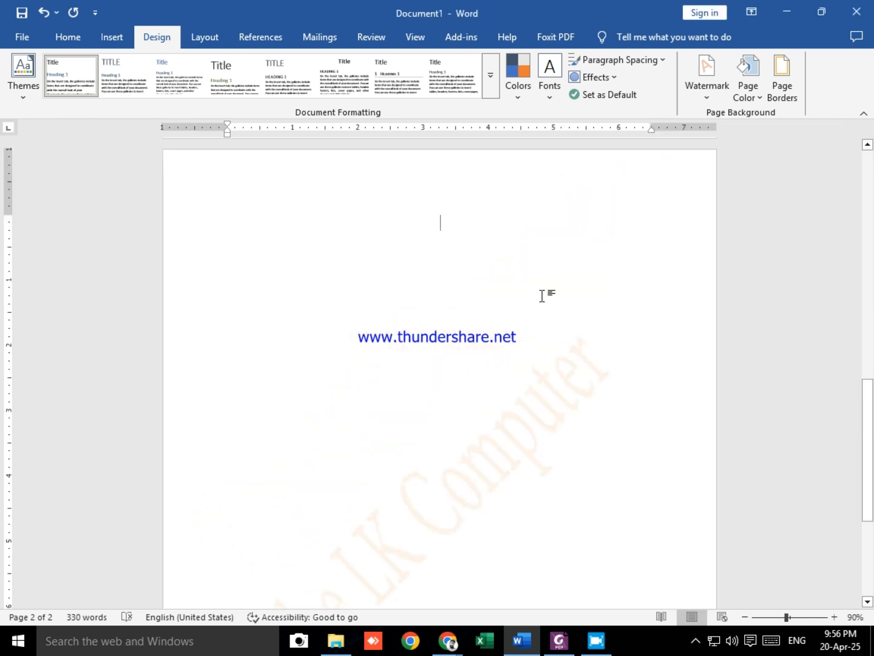
{"action": "scroll", "coordinate": [488, 471], "scroll_direction": "down", "scroll_amount": 3}
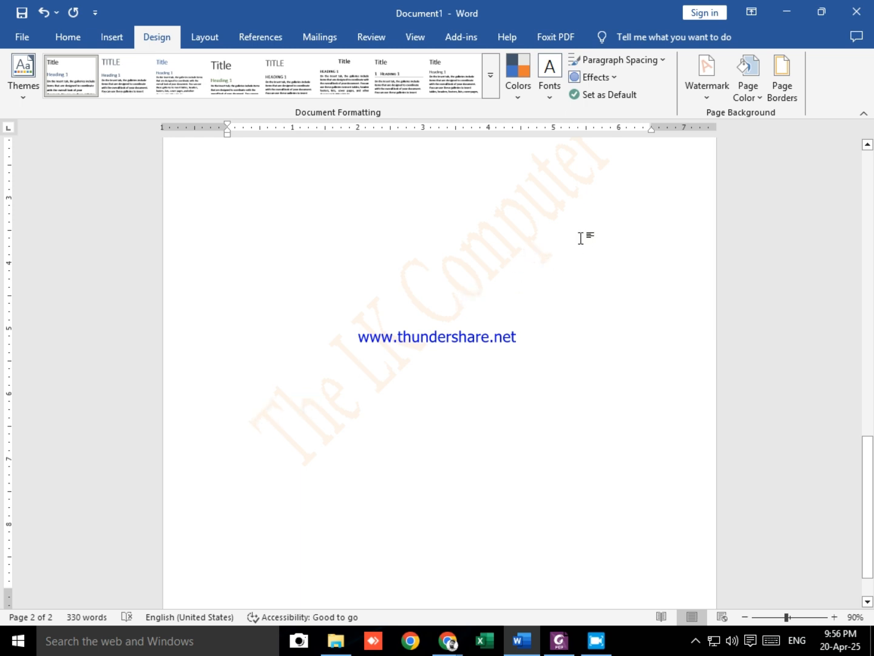
{"action": "left_click", "coordinate": [549, 377]}
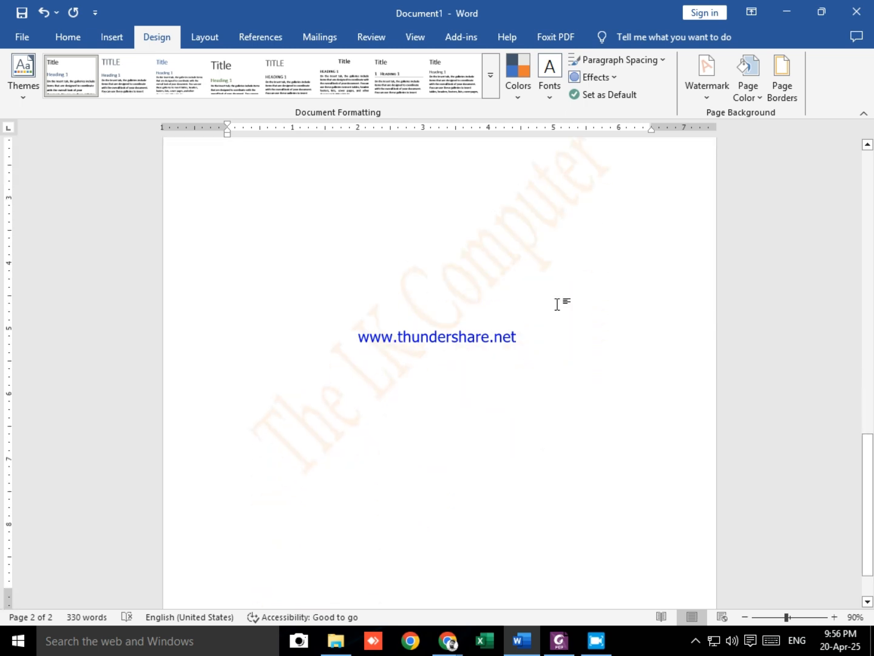
Step: Check the Google Meet call in Chrome and the picture watermark instructions in Foxit PDF Editor, returning to the Word document
{"action": "left_click", "coordinate": [710, 93]}
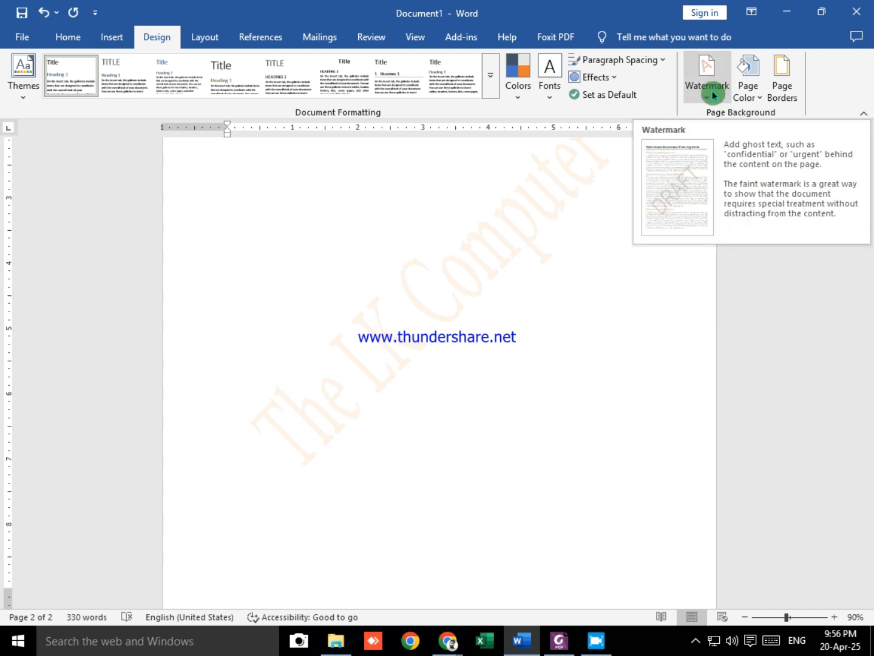
{"action": "left_click", "coordinate": [448, 641]}
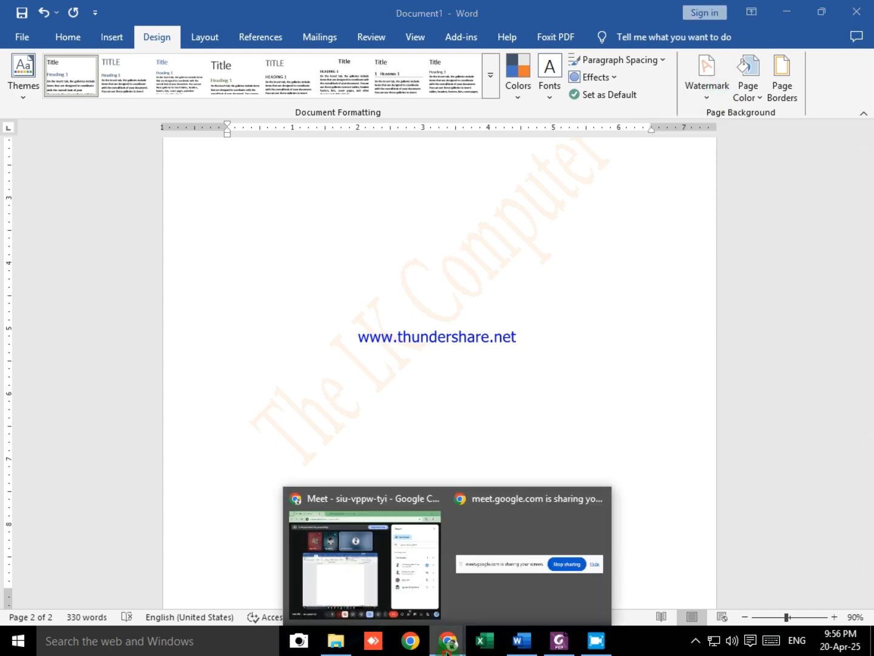
{"action": "left_click", "coordinate": [416, 572]}
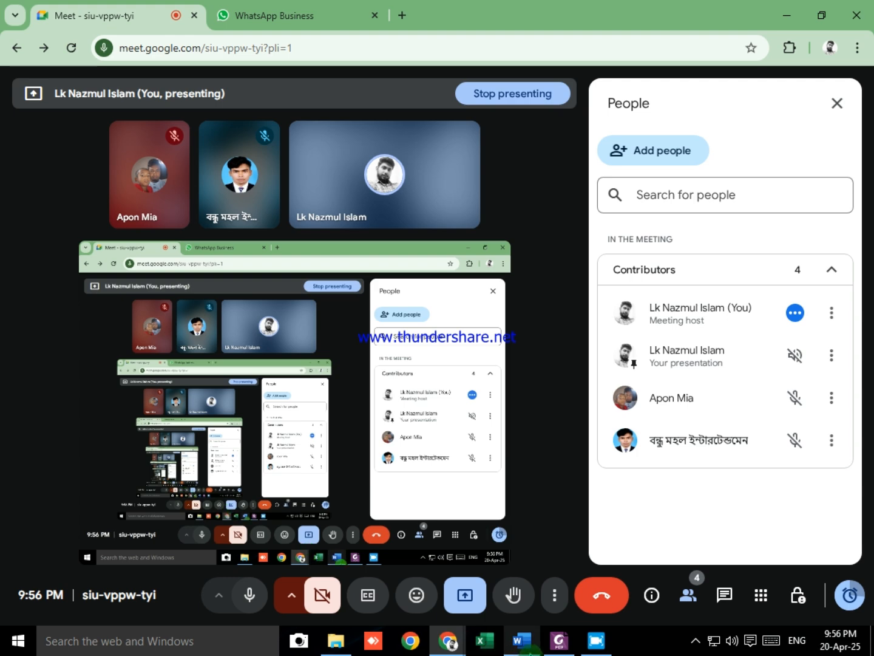
{"action": "left_click", "coordinate": [559, 641]}
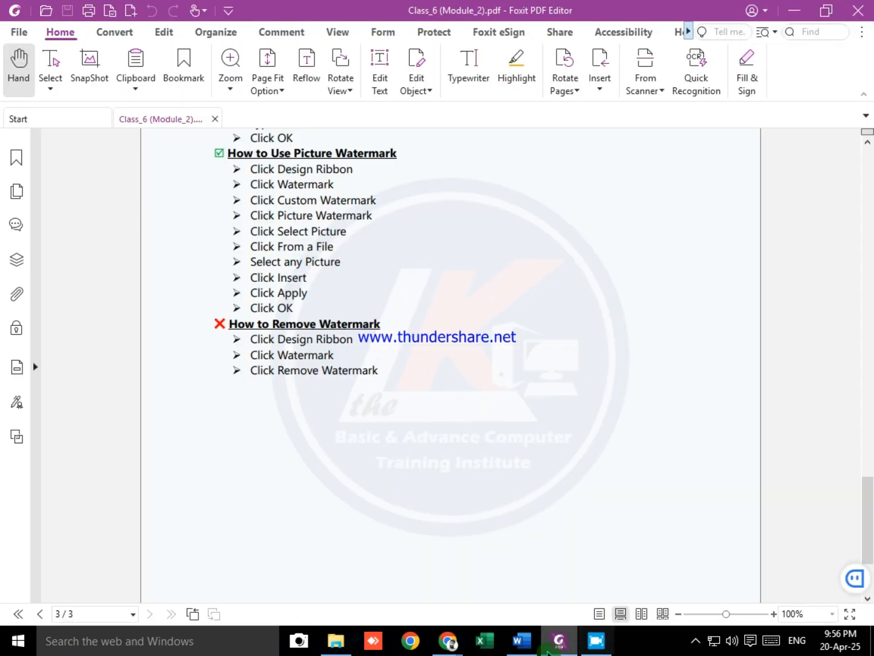
{"action": "left_click", "coordinate": [522, 641]}
{"action": "scroll", "coordinate": [478, 355], "scroll_direction": "up", "scroll_amount": 3}
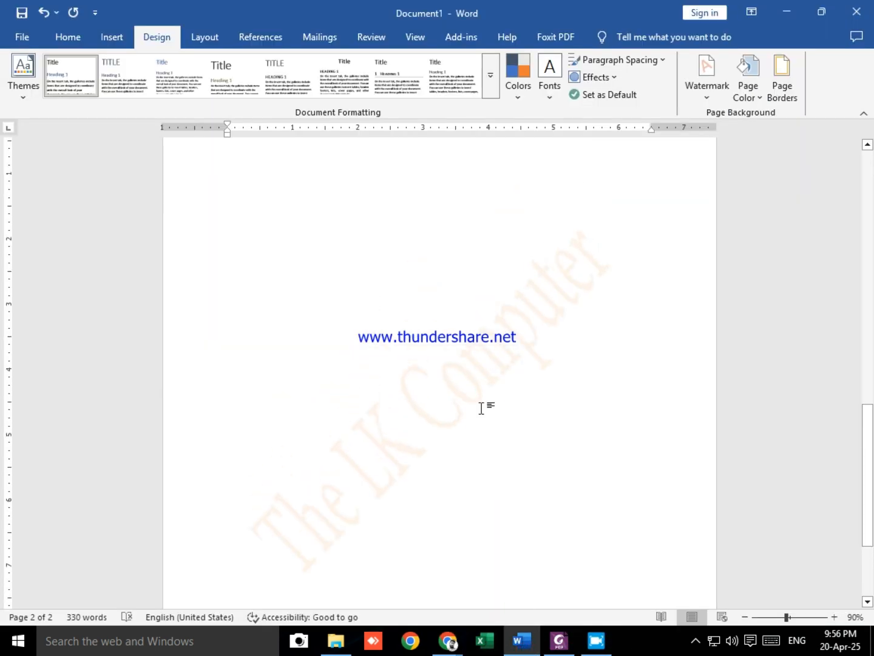
Step: Set the text watermark's layout to Horizontal, apply it and inspect the watermark on the pages
{"action": "left_click", "coordinate": [530, 351]}
{"action": "left_click", "coordinate": [707, 85]}
{"action": "left_click", "coordinate": [629, 419]}
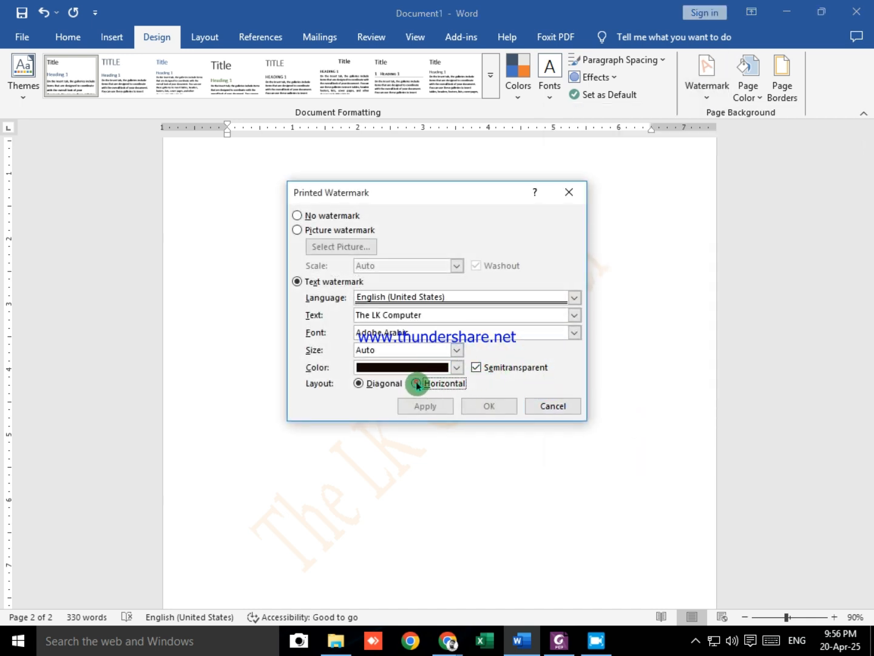
{"action": "left_click", "coordinate": [417, 384]}
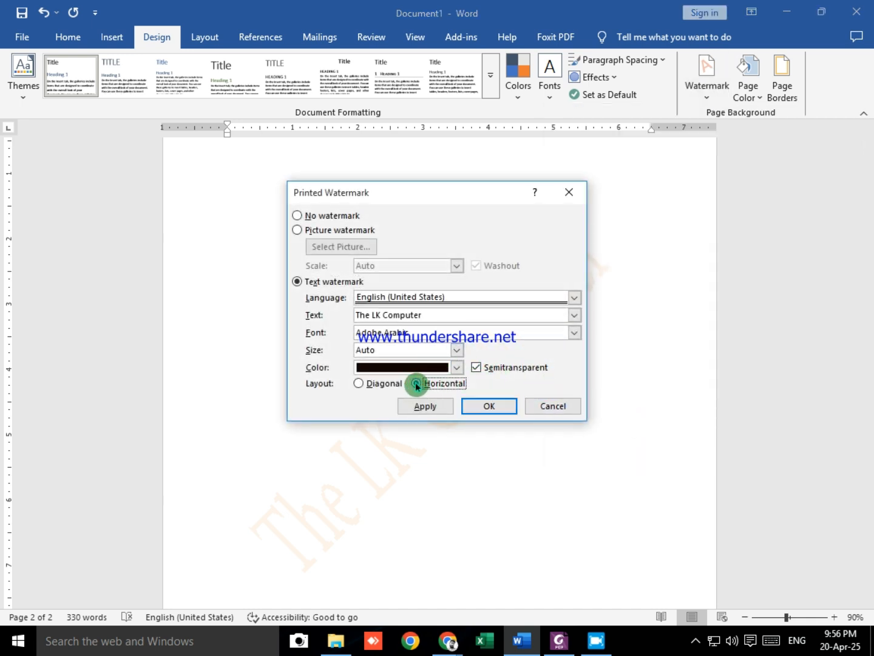
{"action": "left_click", "coordinate": [478, 406]}
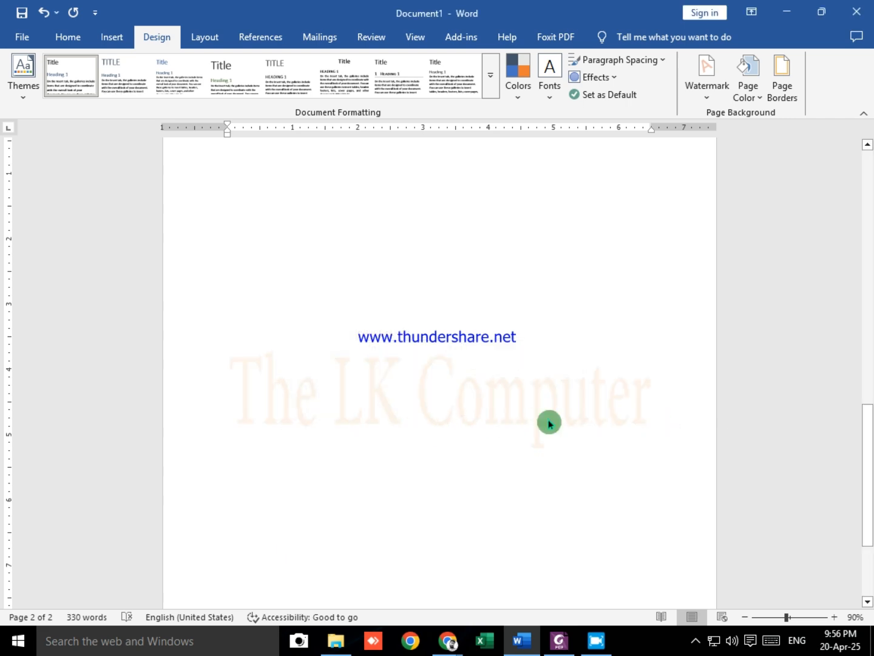
{"action": "scroll", "coordinate": [549, 407], "scroll_direction": "down", "scroll_amount": 1, "text": "ctrl"}
{"action": "scroll", "coordinate": [515, 406], "scroll_direction": "up", "scroll_amount": 6}
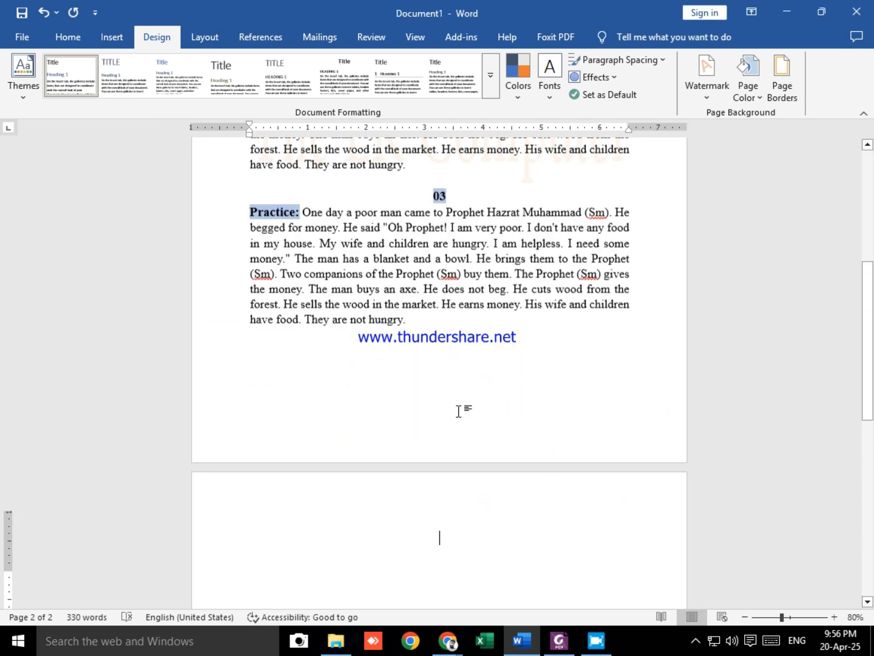
{"action": "scroll", "coordinate": [459, 412], "scroll_direction": "down", "scroll_amount": 6}
{"action": "scroll", "coordinate": [472, 419], "scroll_direction": "up", "scroll_amount": 4}
Step: Review the picture watermark instructions in Foxit PDF Editor and return to the Word document
{"action": "left_click", "coordinate": [711, 90]}
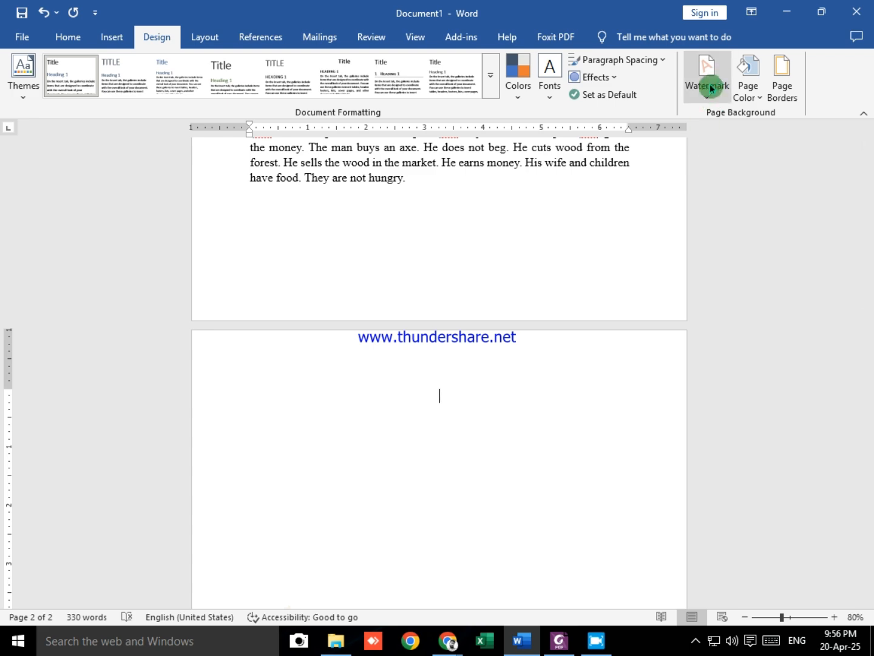
{"action": "left_click", "coordinate": [705, 108]}
{"action": "key", "text": "alt+Tab"}
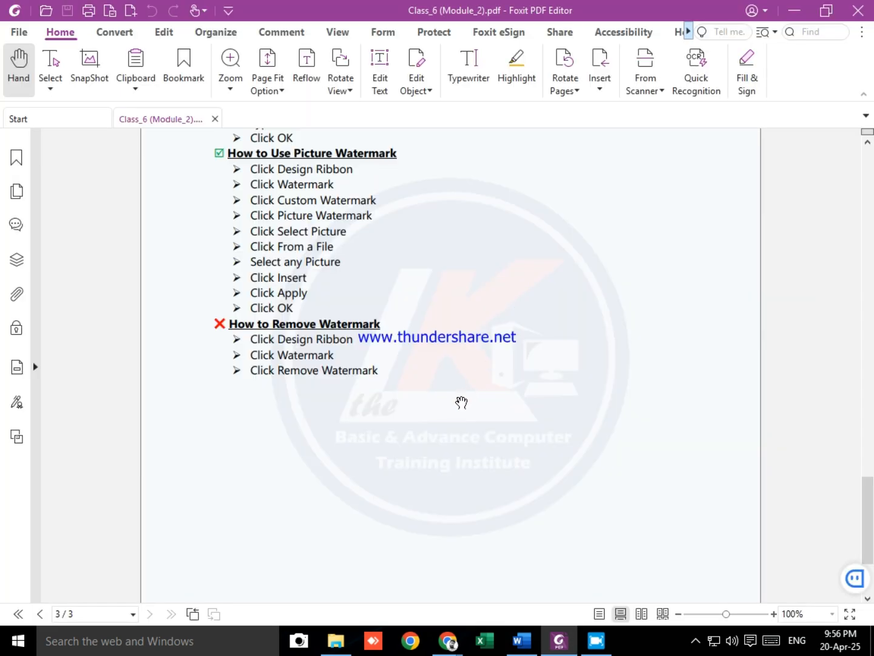
{"action": "scroll", "coordinate": [389, 368], "scroll_direction": "up", "scroll_amount": 3}
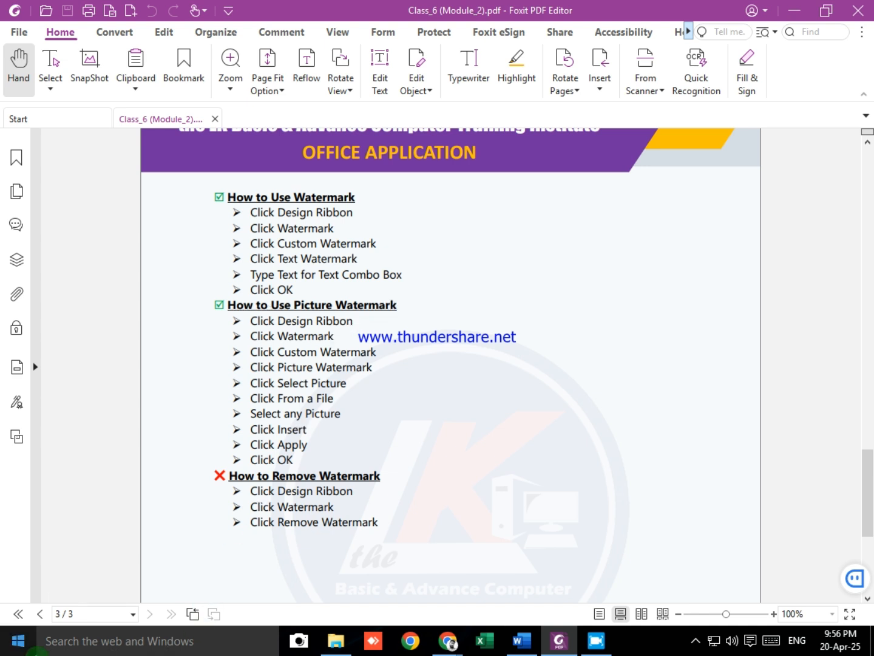
{"action": "key", "text": "alt+Tab"}
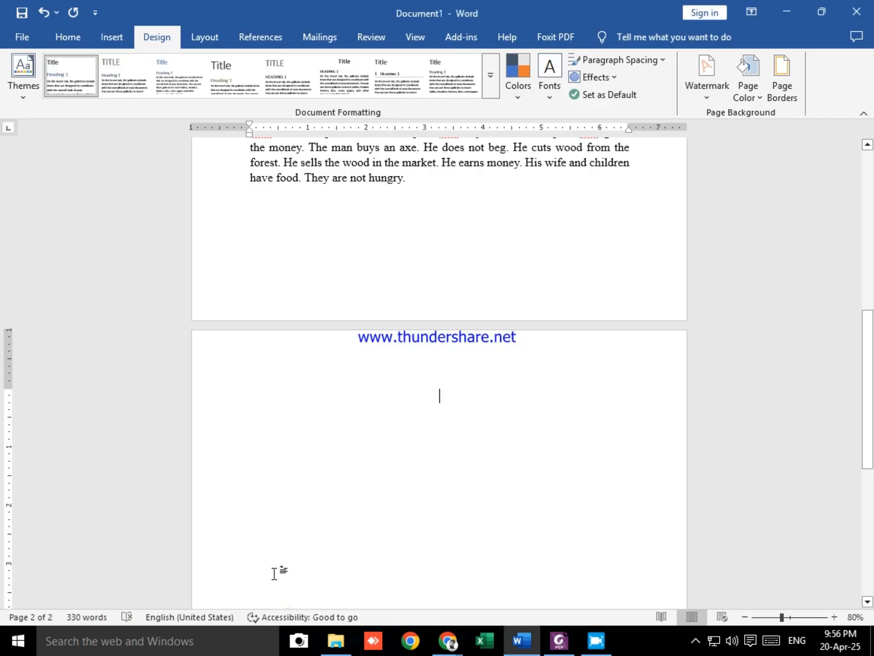
{"action": "scroll", "coordinate": [463, 494], "scroll_direction": "down", "scroll_amount": 8}
{"action": "scroll", "coordinate": [475, 447], "scroll_direction": "up", "scroll_amount": 5}
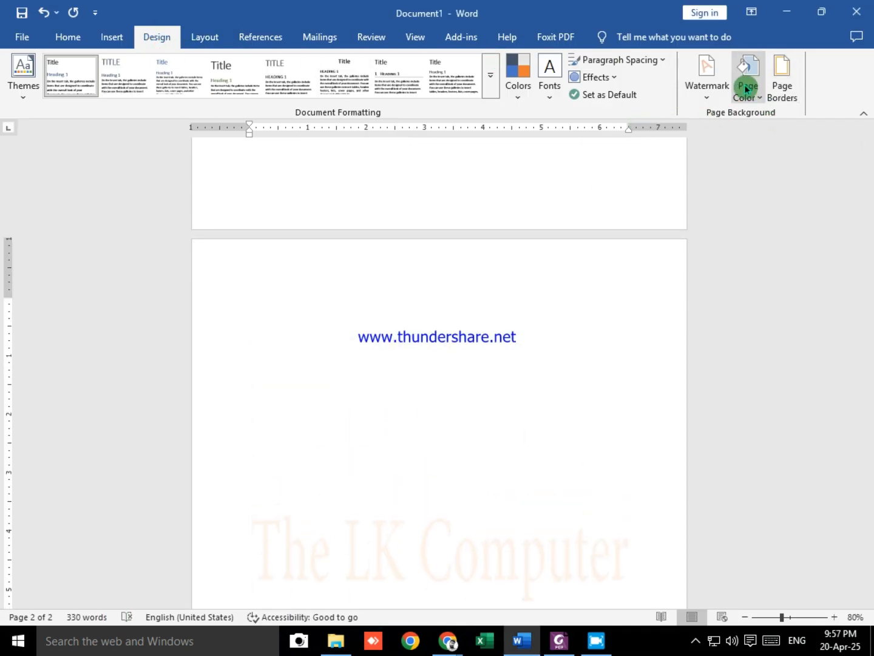
Step: Switch the custom watermark to a picture watermark and browse for its picture from a file
{"action": "left_click", "coordinate": [709, 88]}
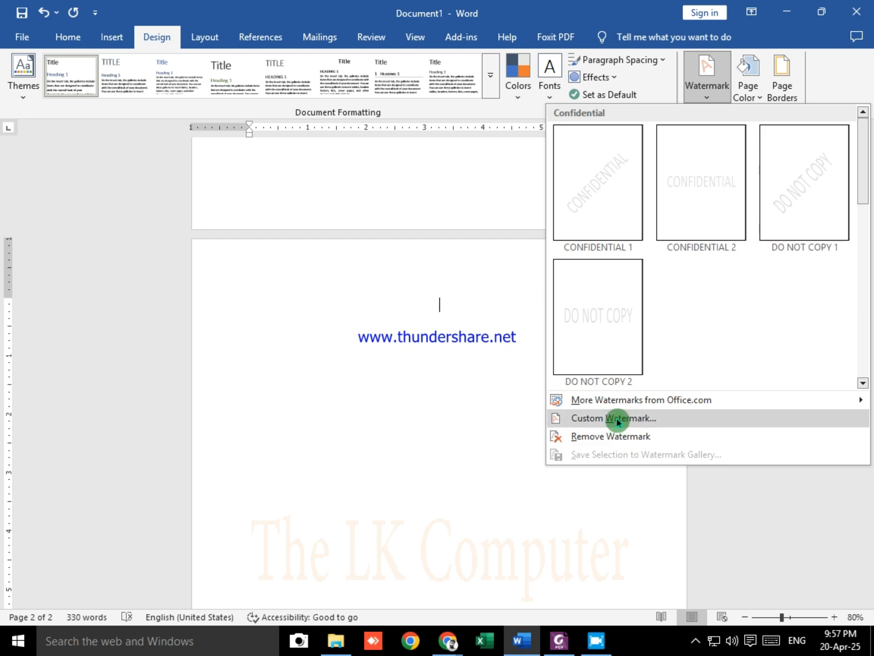
{"action": "left_click", "coordinate": [617, 418]}
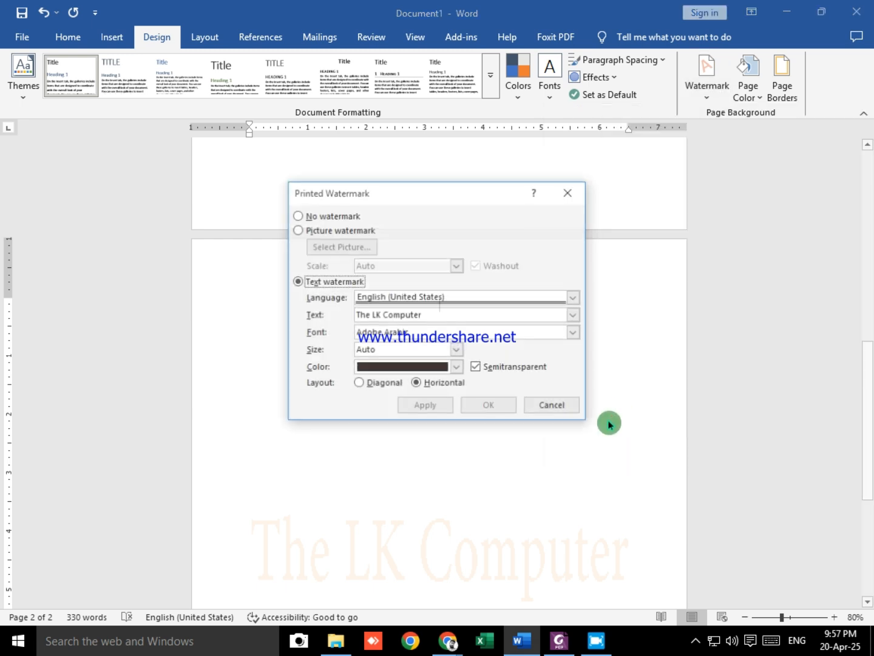
{"action": "left_click", "coordinate": [297, 230]}
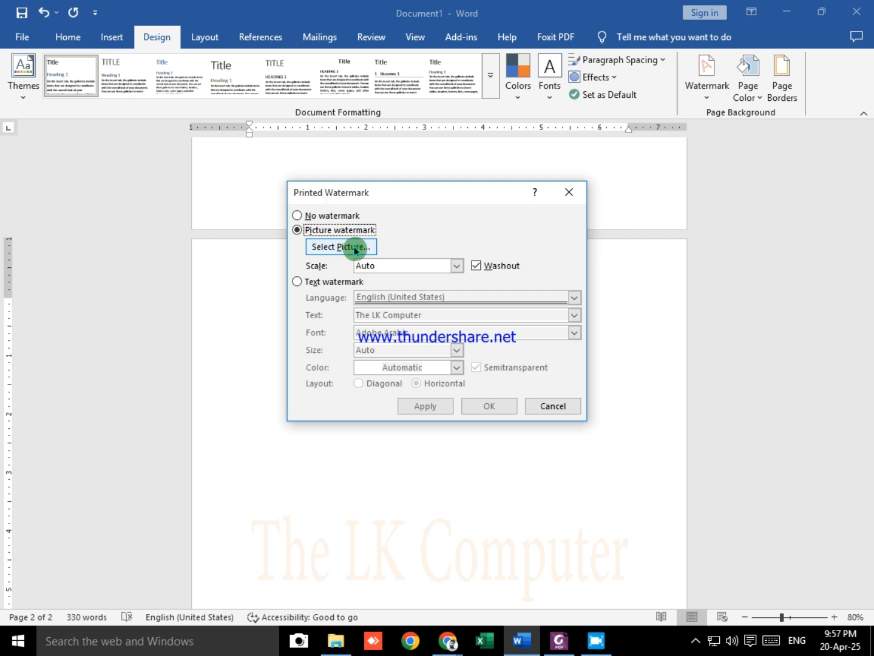
{"action": "left_click", "coordinate": [355, 248]}
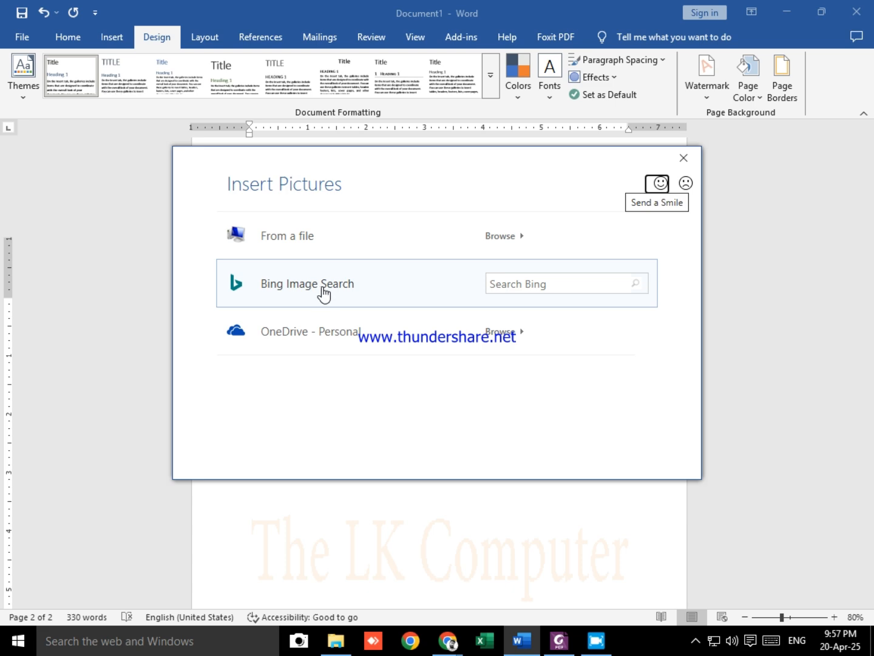
{"action": "left_click", "coordinate": [298, 241]}
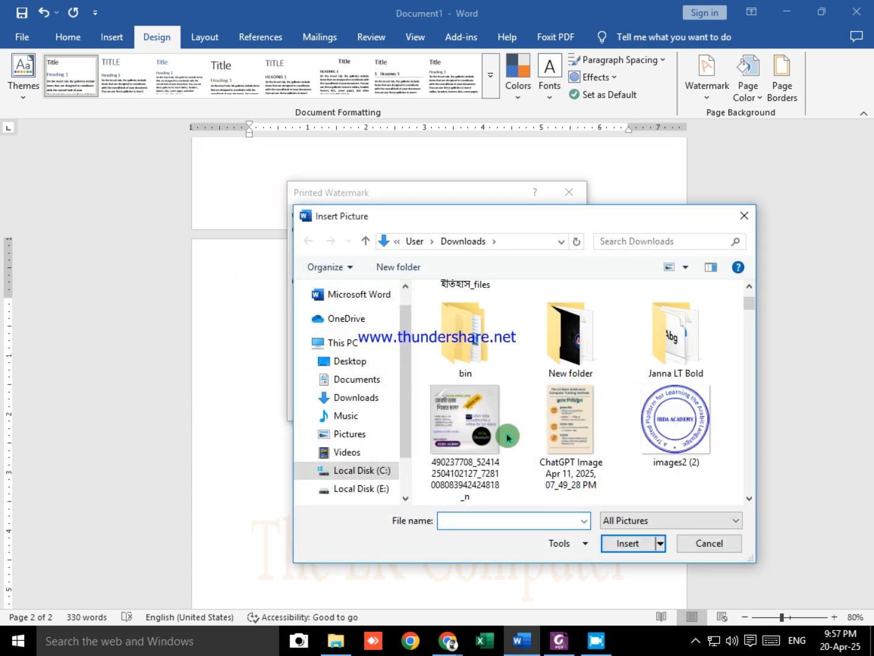
Step: Insert the images2 (2) picture from Downloads, apply it as the watermark and inspect it on both pages
{"action": "scroll", "coordinate": [510, 452], "scroll_direction": "down", "scroll_amount": 3}
{"action": "scroll", "coordinate": [532, 450], "scroll_direction": "up", "scroll_amount": 2}
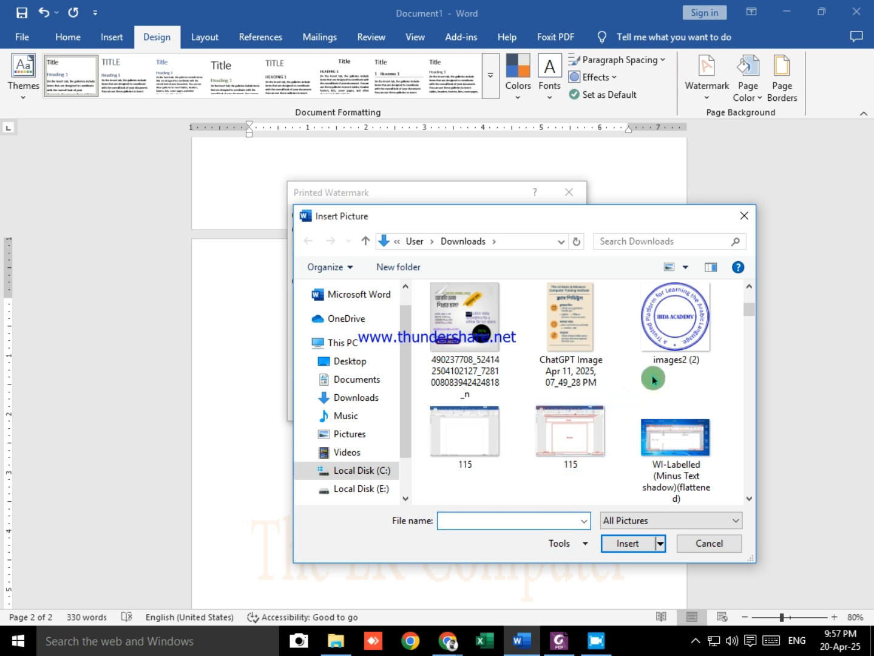
{"action": "left_click", "coordinate": [669, 336]}
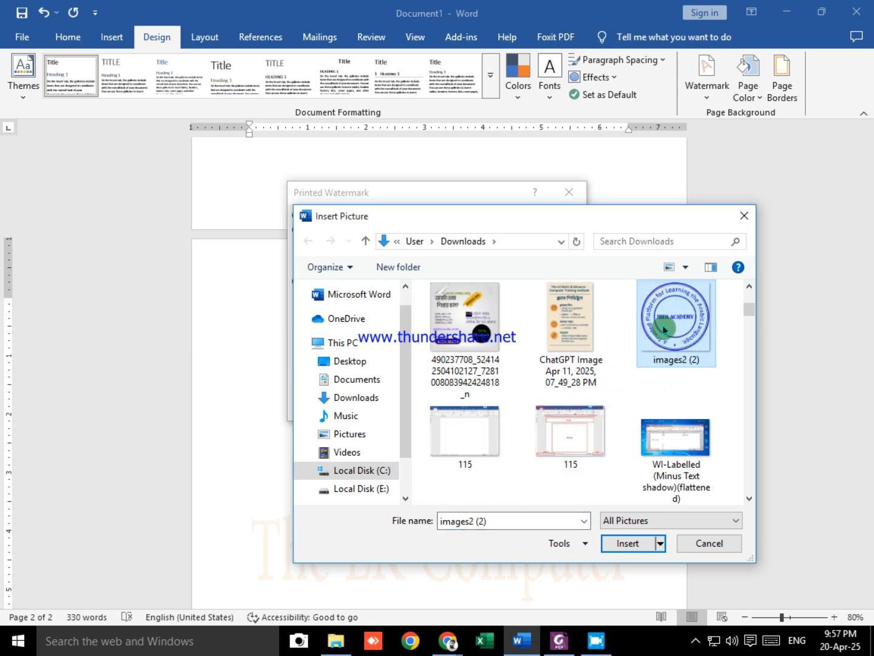
{"action": "left_click", "coordinate": [625, 544]}
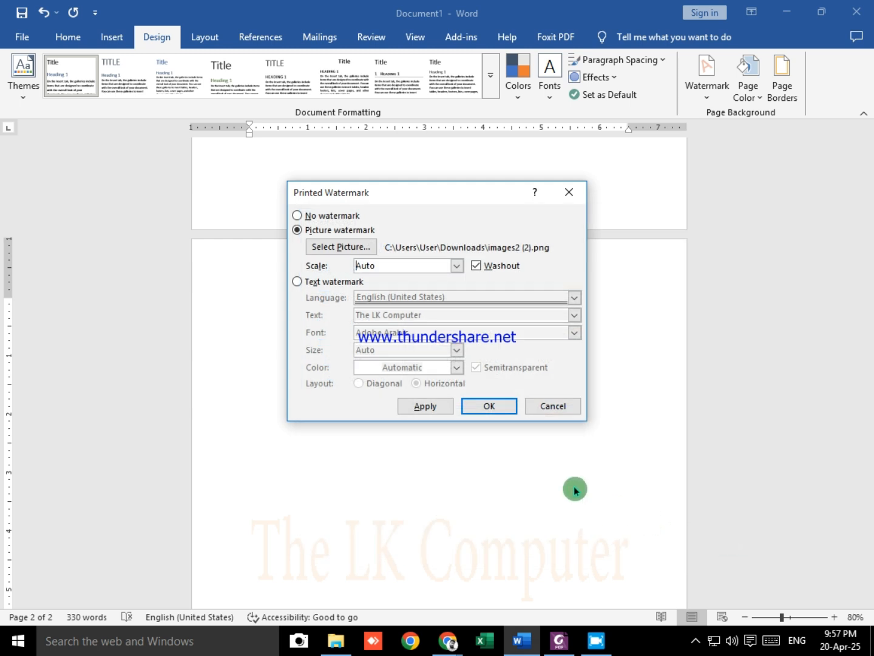
{"action": "left_click", "coordinate": [419, 408]}
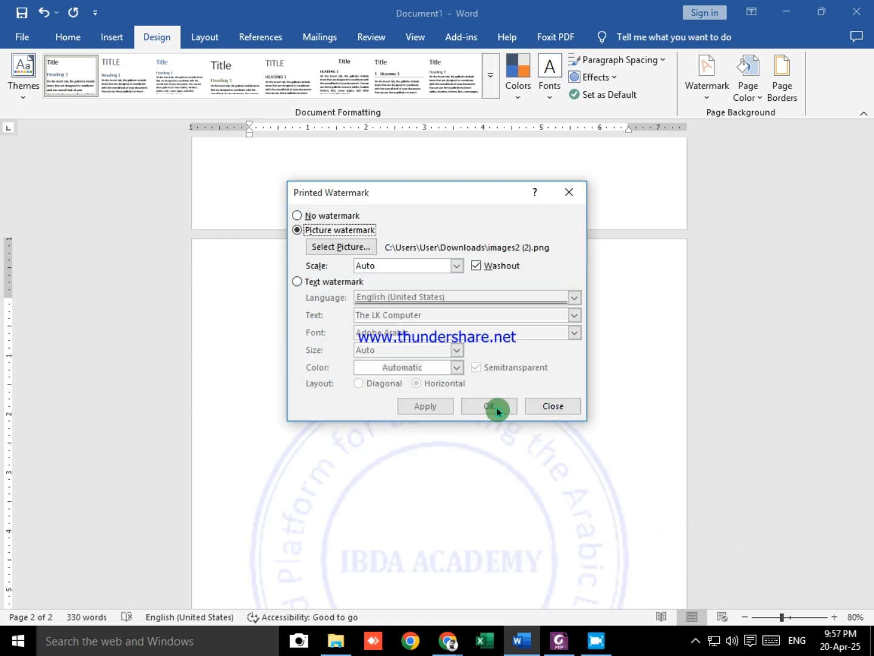
{"action": "left_click", "coordinate": [529, 405]}
{"action": "scroll", "coordinate": [472, 509], "scroll_direction": "down", "scroll_amount": 3}
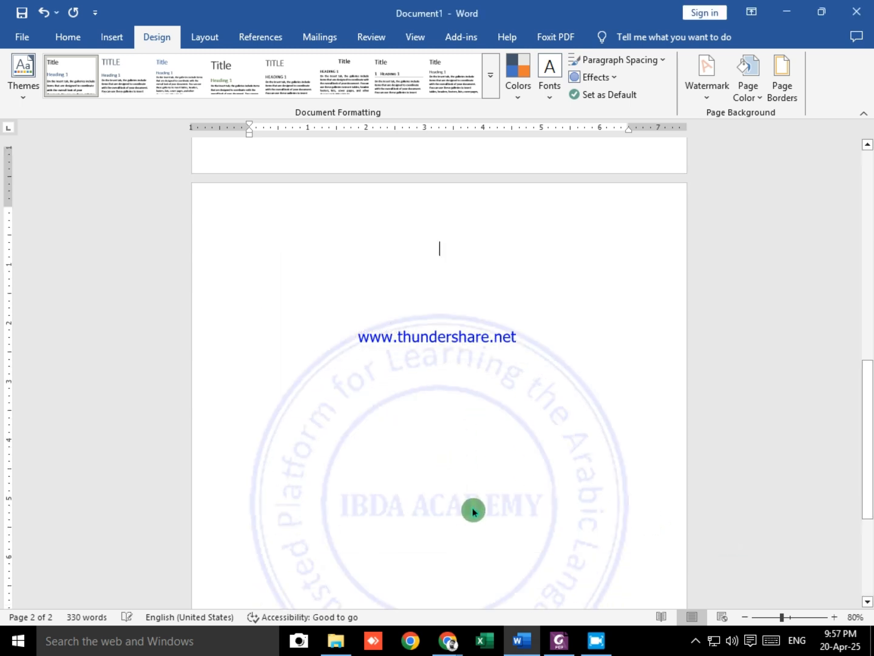
{"action": "scroll", "coordinate": [463, 418], "scroll_direction": "down", "scroll_amount": 3, "text": "ctrl"}
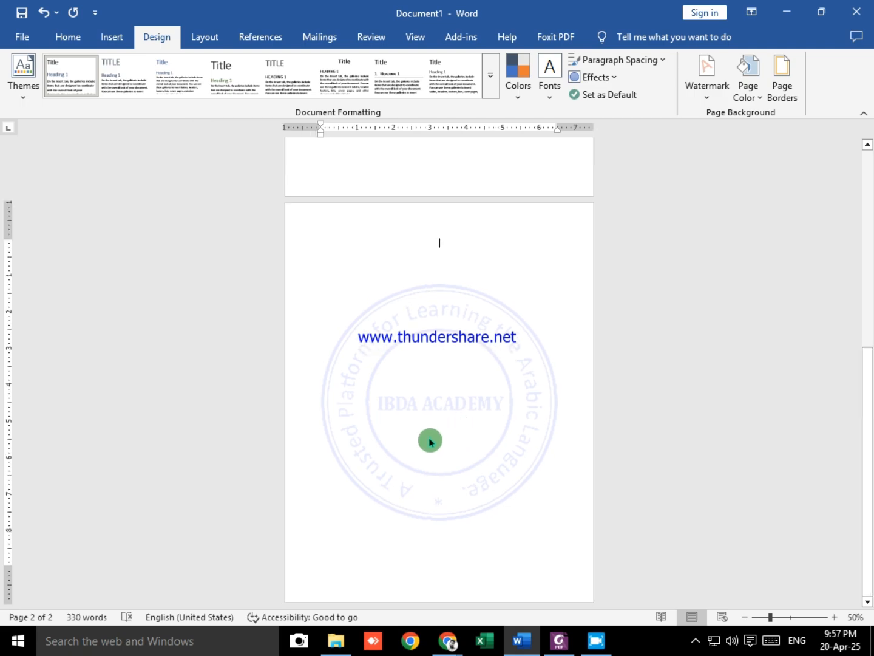
{"action": "scroll", "coordinate": [429, 440], "scroll_direction": "up", "scroll_amount": 5}
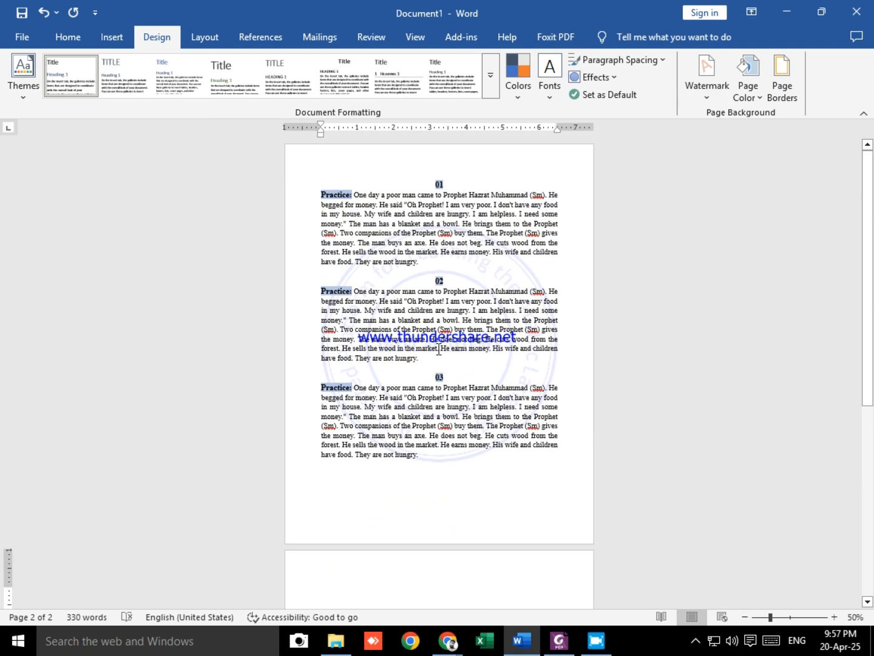
{"action": "scroll", "coordinate": [438, 349], "scroll_direction": "up", "scroll_amount": 7, "text": "ctrl"}
{"action": "scroll", "coordinate": [439, 352], "scroll_direction": "up", "scroll_amount": 10}
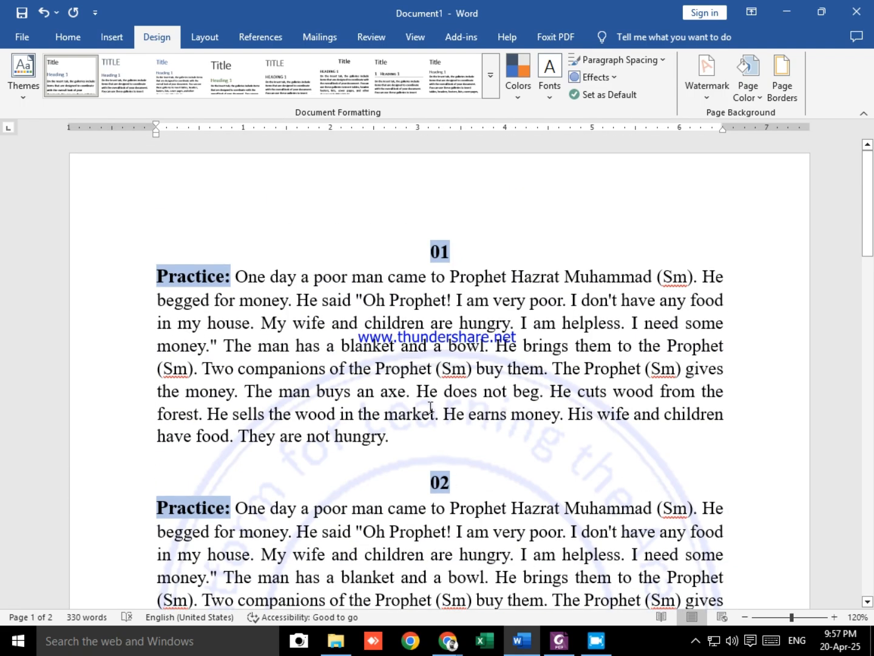
{"action": "scroll", "coordinate": [474, 451], "scroll_direction": "down", "scroll_amount": 6, "text": "ctrl"}
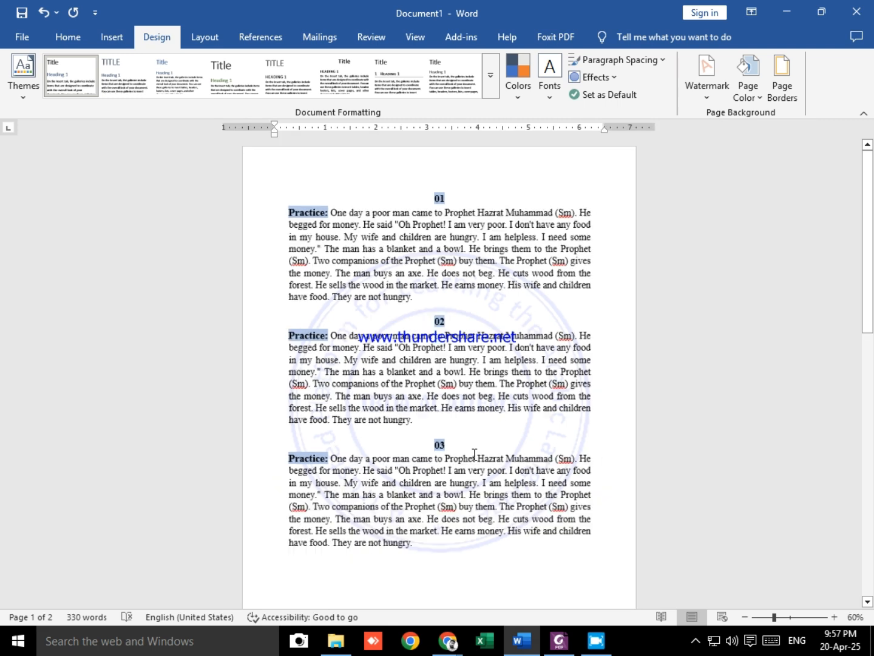
Step: Try the picture watermark with Washout turned off, inspect it on the pages and undo the change
{"action": "left_click", "coordinate": [750, 91]}
{"action": "left_click", "coordinate": [710, 82]}
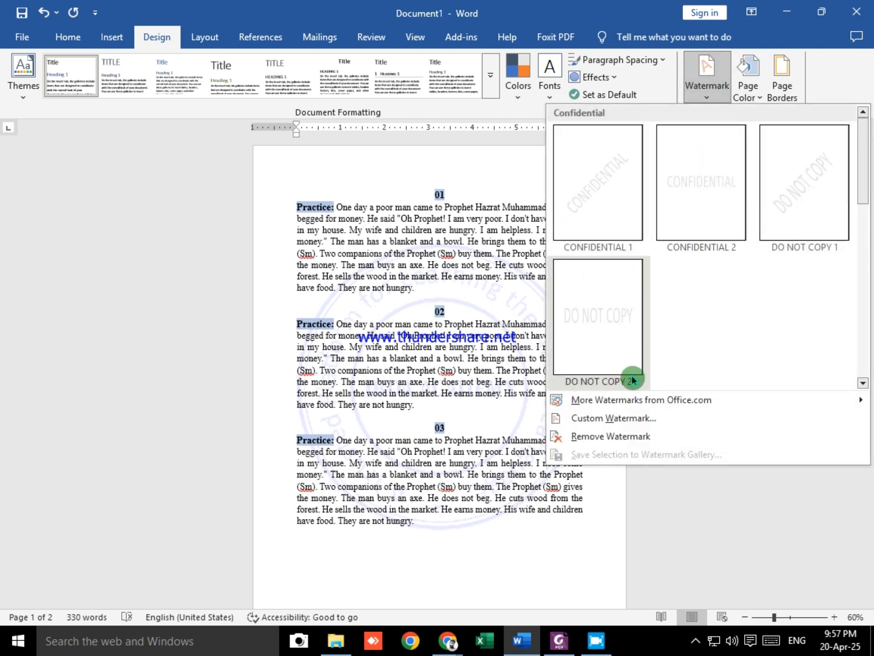
{"action": "left_click", "coordinate": [626, 419]}
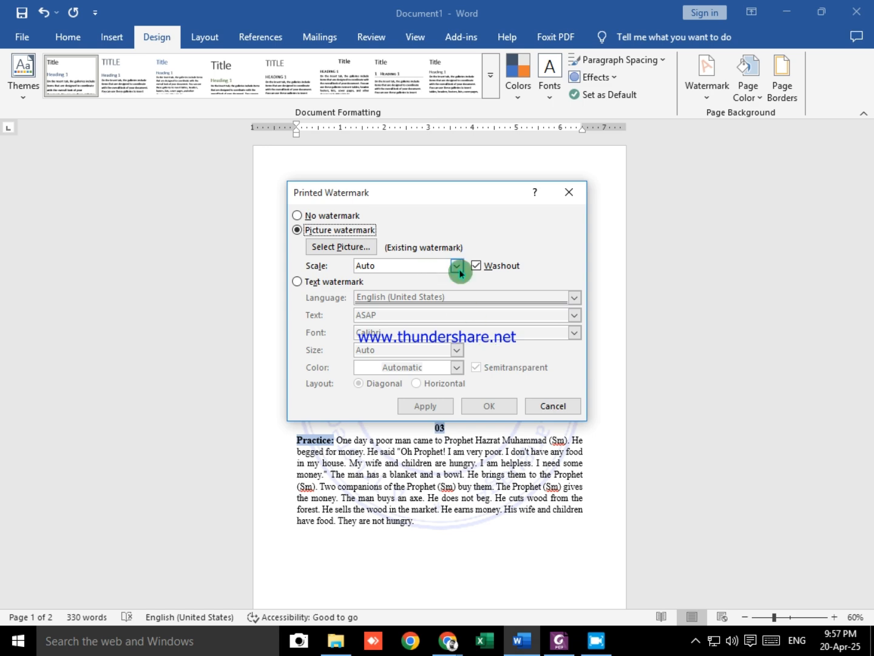
{"action": "left_click", "coordinate": [476, 266]}
{"action": "left_click", "coordinate": [495, 407]}
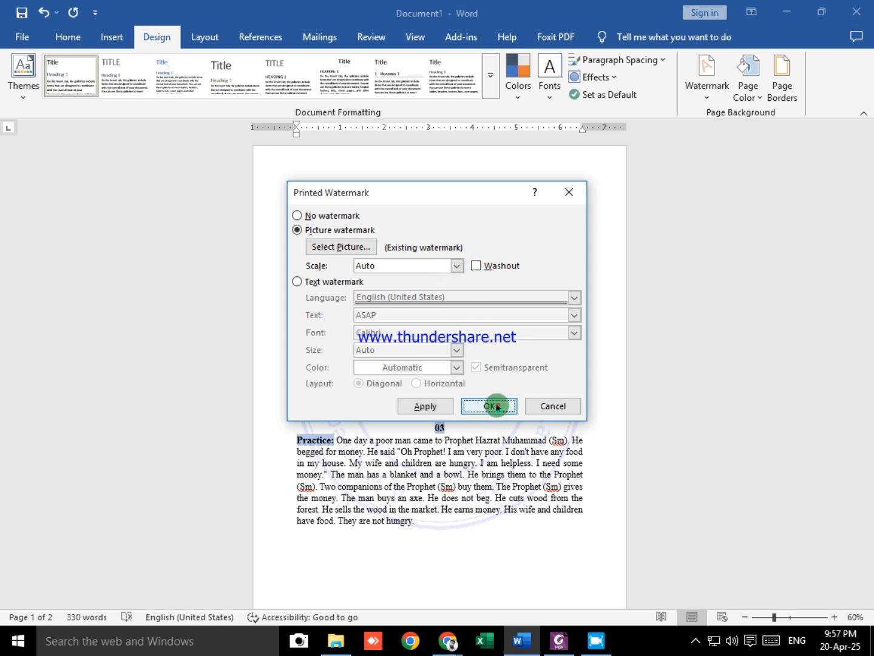
{"action": "scroll", "coordinate": [474, 453], "scroll_direction": "down", "scroll_amount": 8}
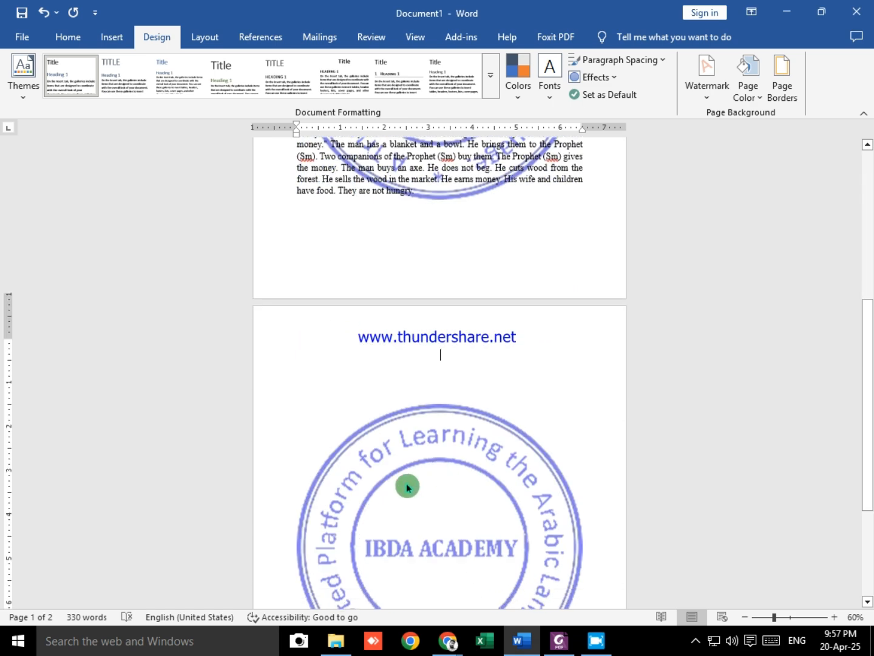
{"action": "key", "text": "ctrl+z"}
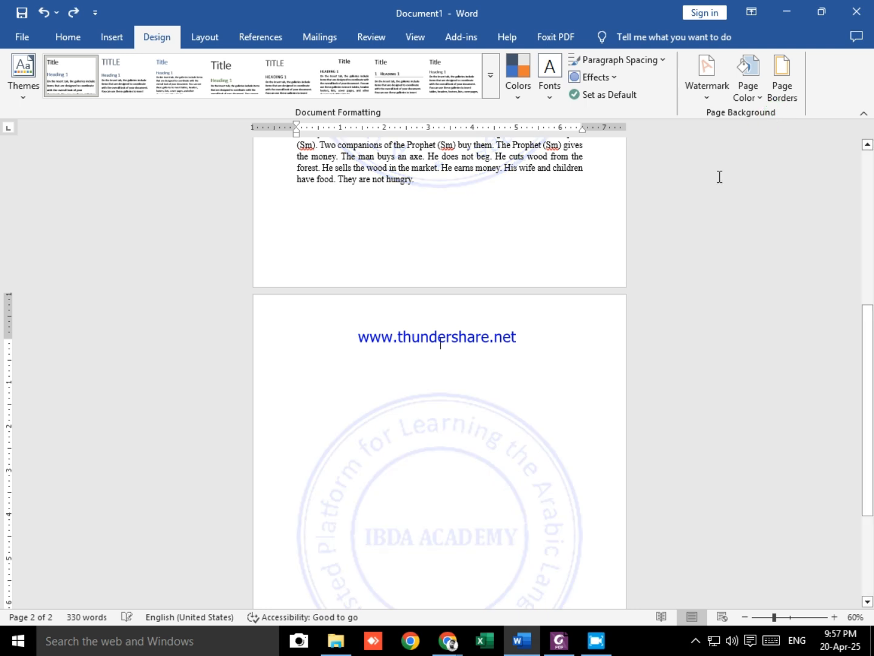
Step: Set the picture watermark's scale to 150% and apply it to the document
{"action": "left_click", "coordinate": [719, 85]}
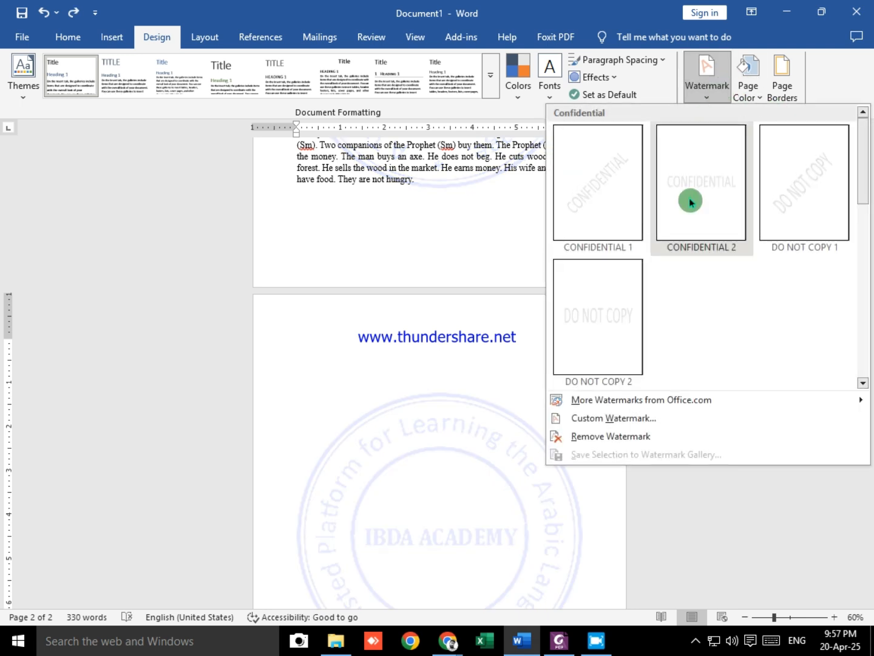
{"action": "left_click", "coordinate": [627, 420]}
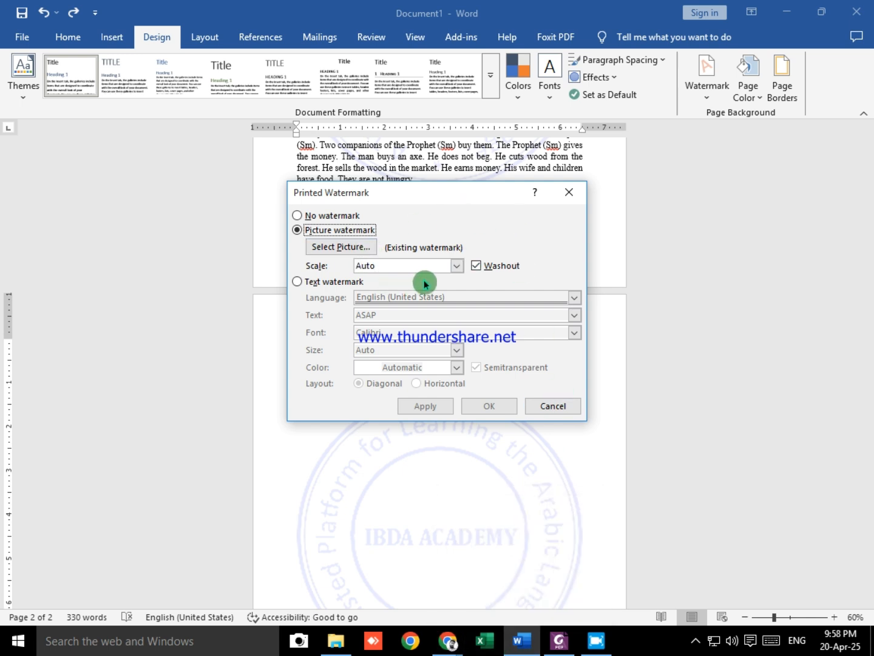
{"action": "left_click", "coordinate": [458, 266]}
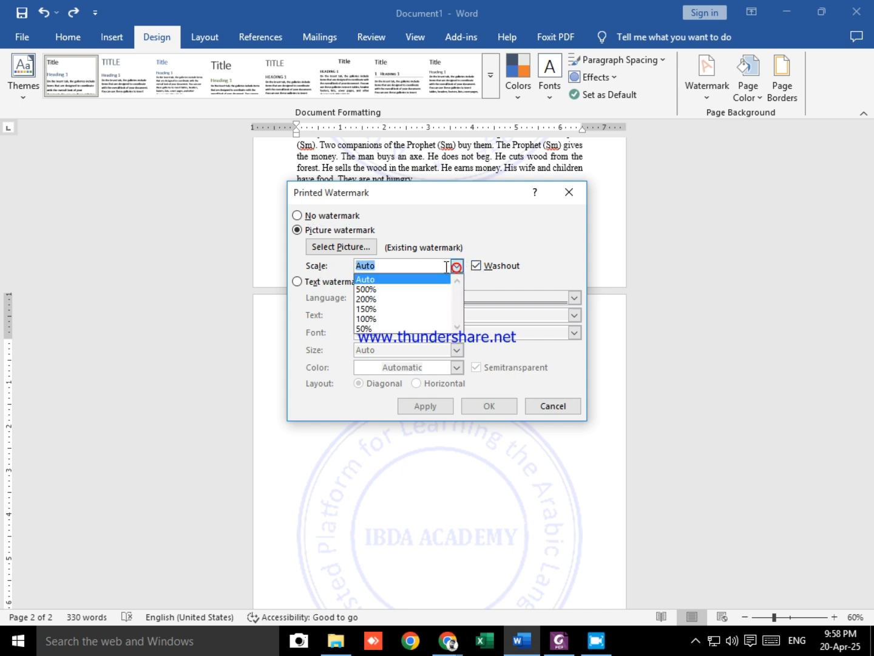
{"action": "left_click", "coordinate": [388, 308]}
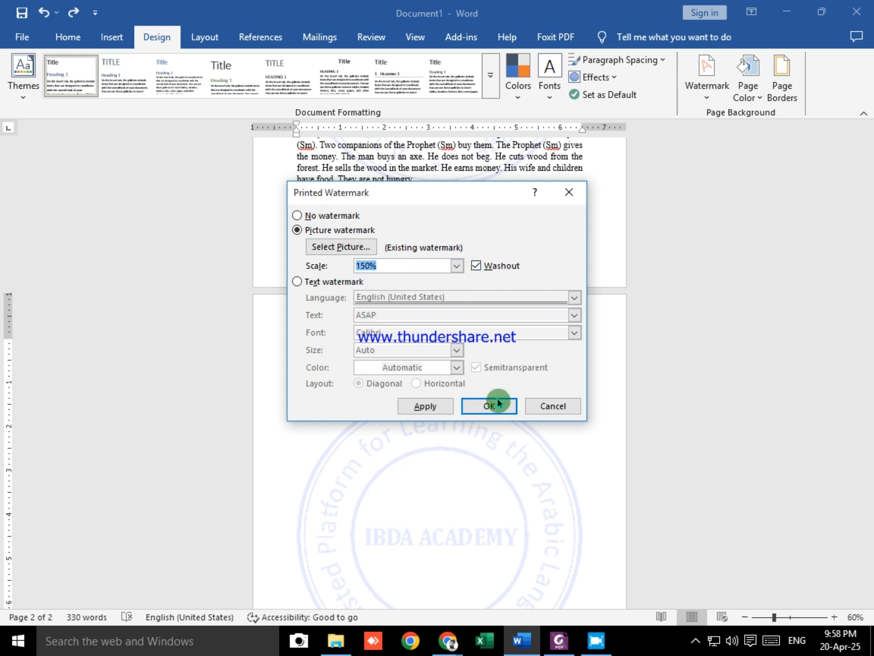
{"action": "left_click", "coordinate": [485, 407]}
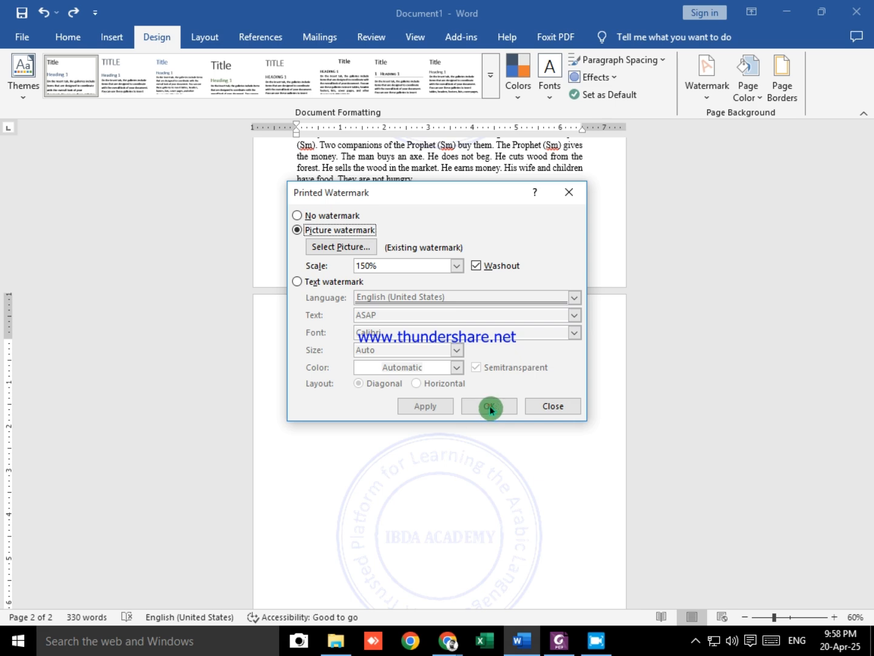
{"action": "left_click", "coordinate": [562, 407]}
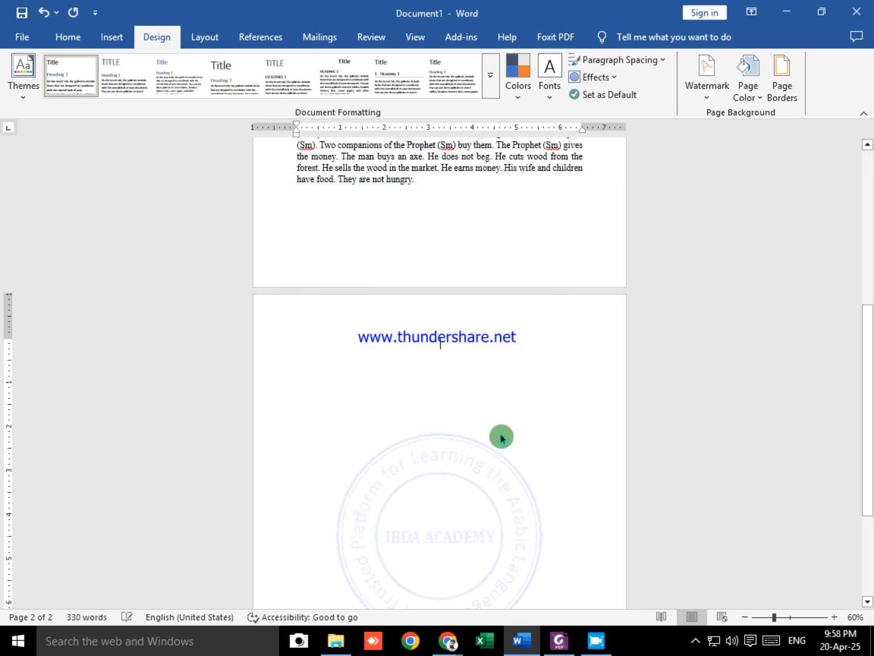
Step: Consult the watermark notes in Foxit PDF Editor, then return to Word and remove the picture watermark from the document
{"action": "scroll", "coordinate": [496, 357], "scroll_direction": "up", "scroll_amount": 8}
{"action": "key", "text": "alt+Tab"}
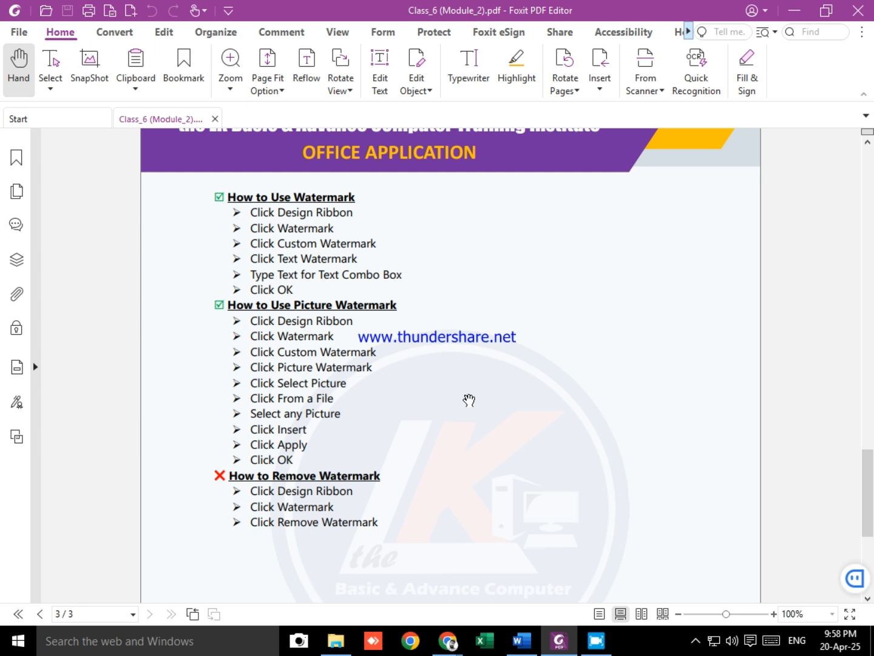
{"action": "key", "text": "alt+Tab"}
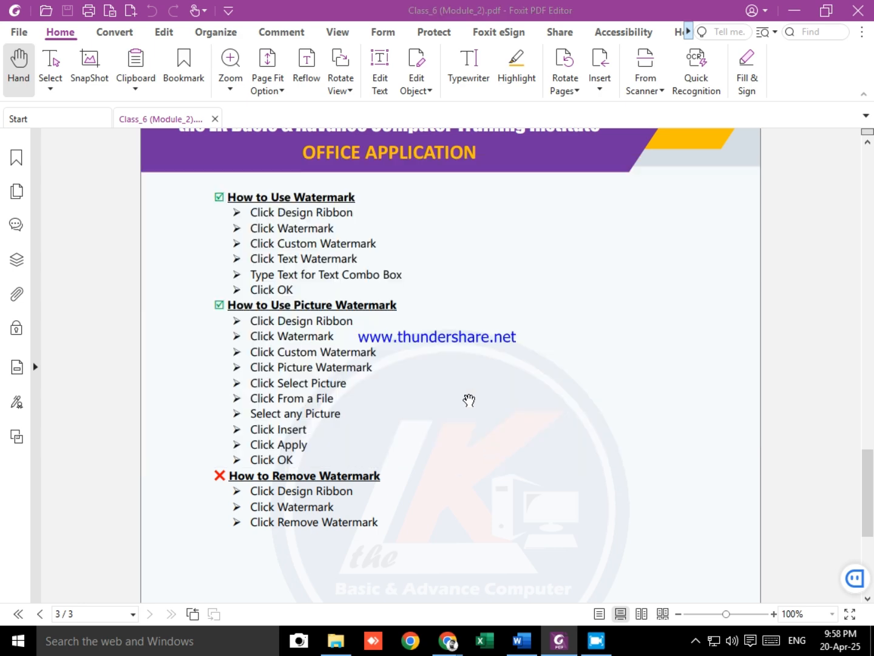
{"action": "left_click", "coordinate": [747, 79]}
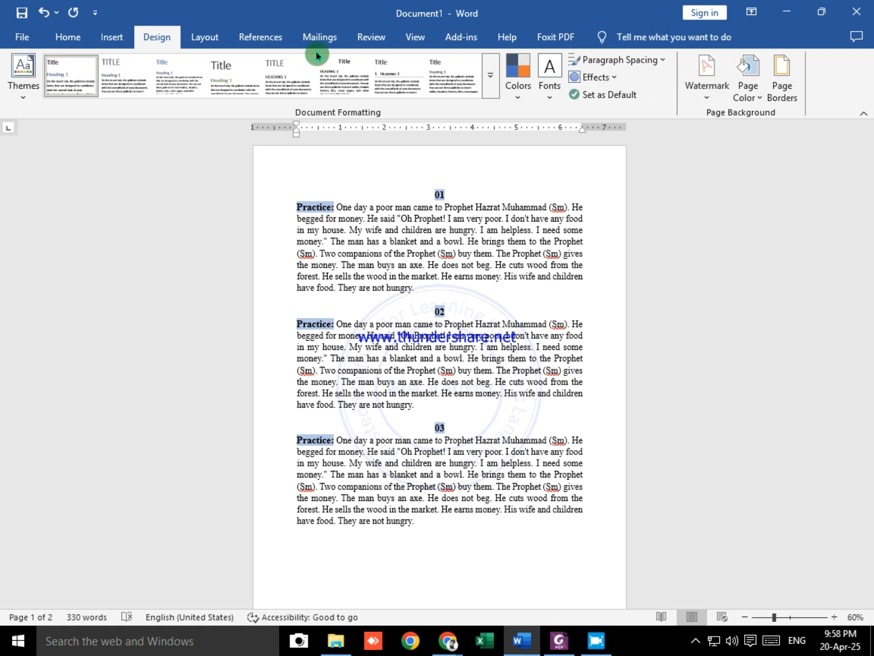
{"action": "left_click", "coordinate": [707, 84]}
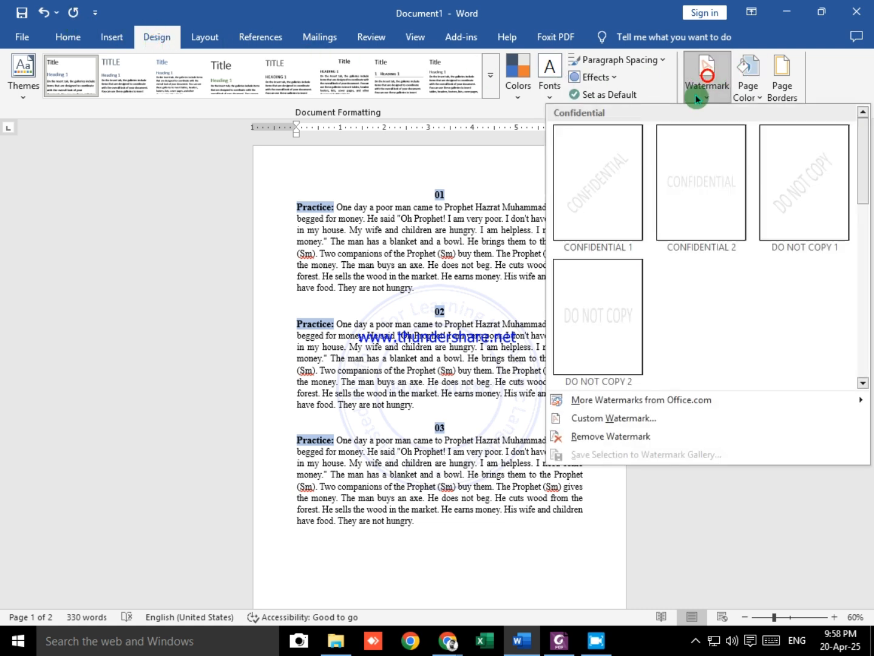
{"action": "left_click", "coordinate": [626, 442]}
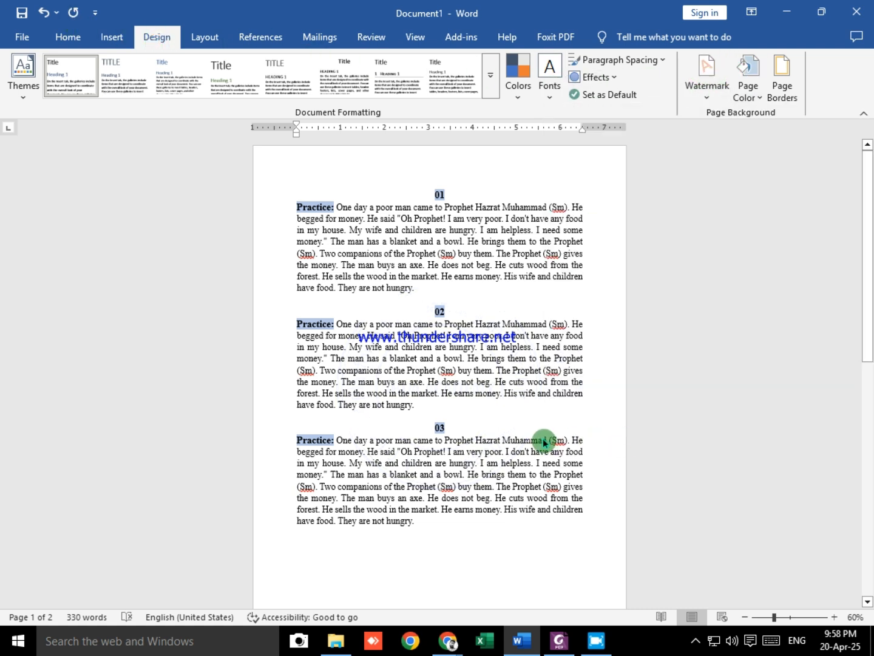
{"action": "scroll", "coordinate": [471, 407], "scroll_direction": "up", "scroll_amount": 6, "text": "ctrl"}
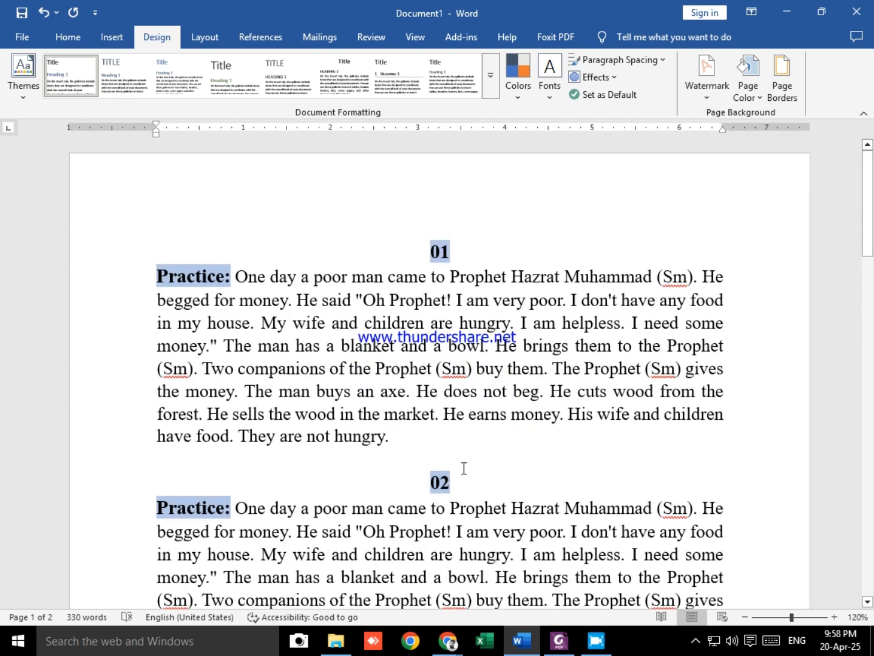
Step: Review the watermark removal notes in the Foxit PDF, return to Word and switch to the Google Meet call in Chrome
{"action": "key", "text": "alt+Tab"}
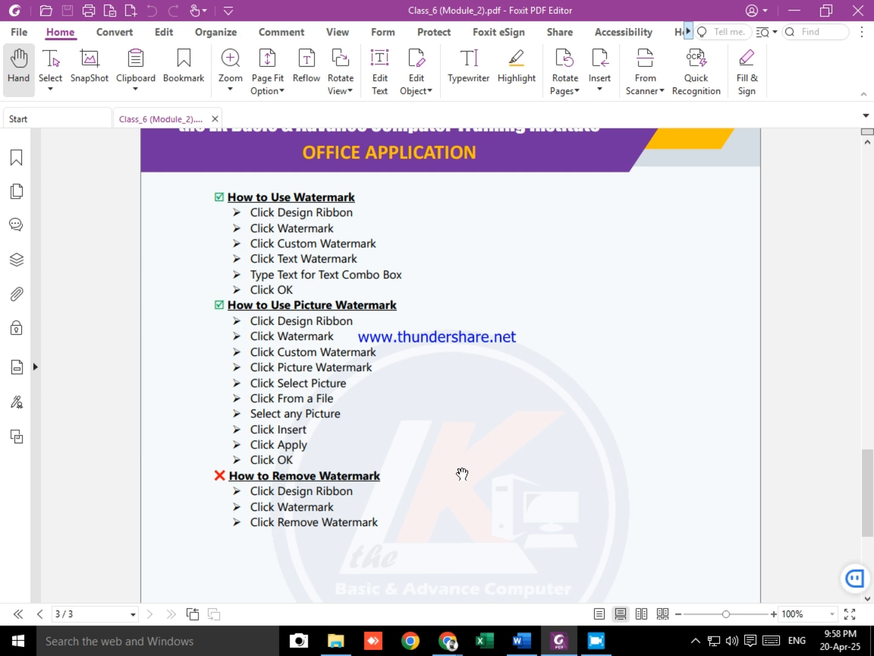
{"action": "key", "text": "alt+Tab"}
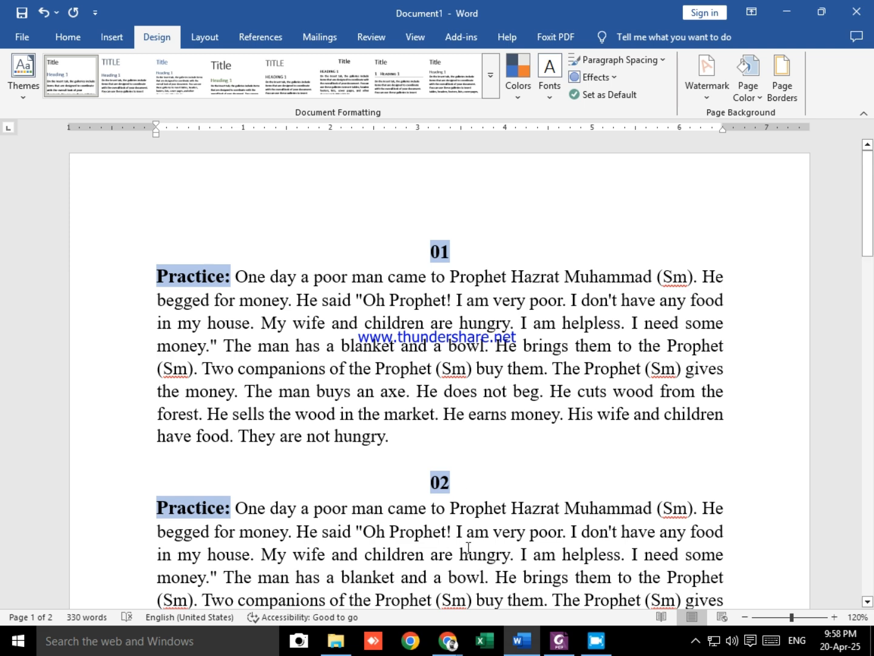
{"action": "mouse_move", "coordinate": [444, 638]}
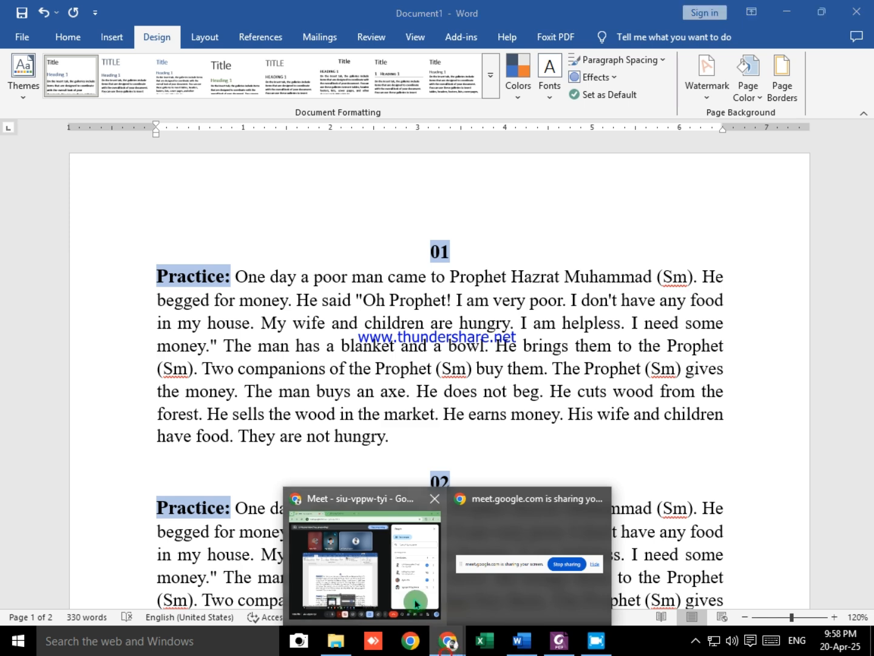
{"action": "left_click", "coordinate": [416, 601]}
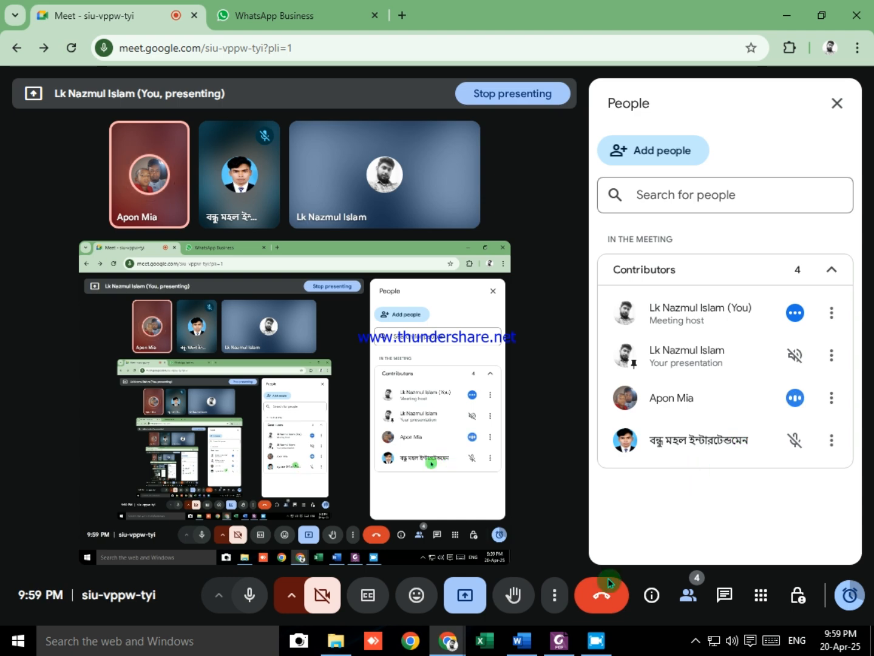
{"action": "left_click", "coordinate": [560, 627]}
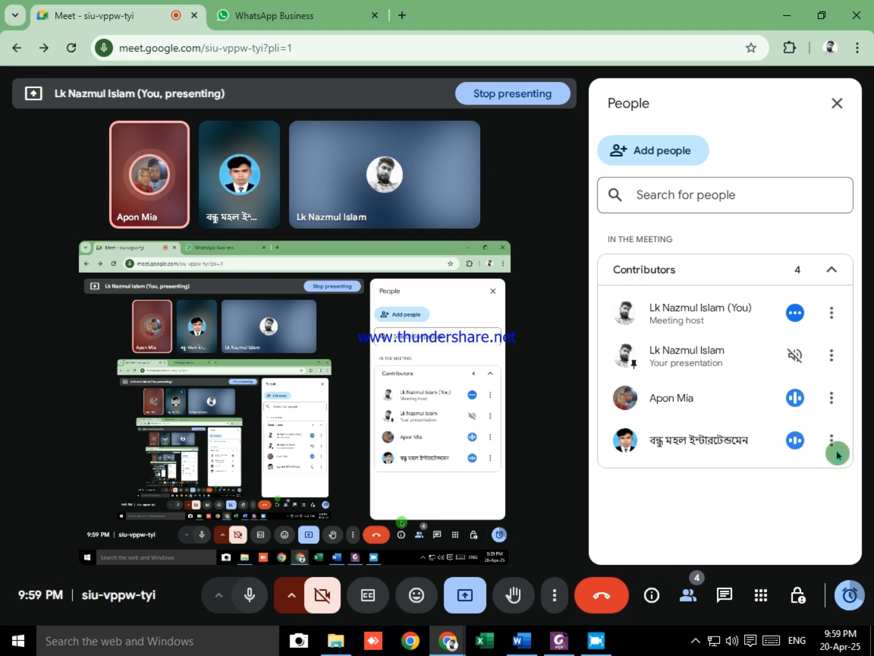
{"action": "left_click", "coordinate": [795, 441]}
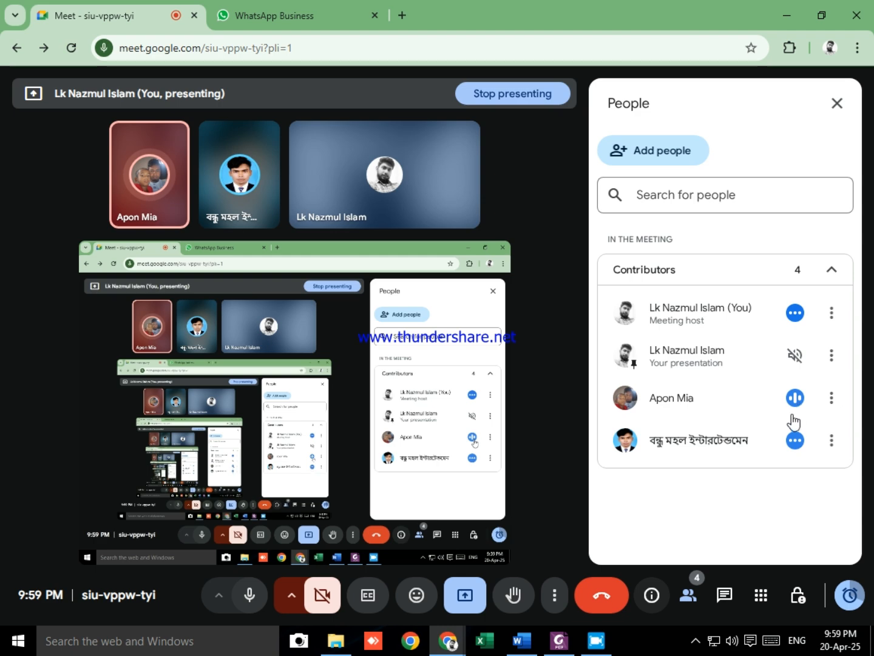
{"action": "left_click", "coordinate": [792, 425]}
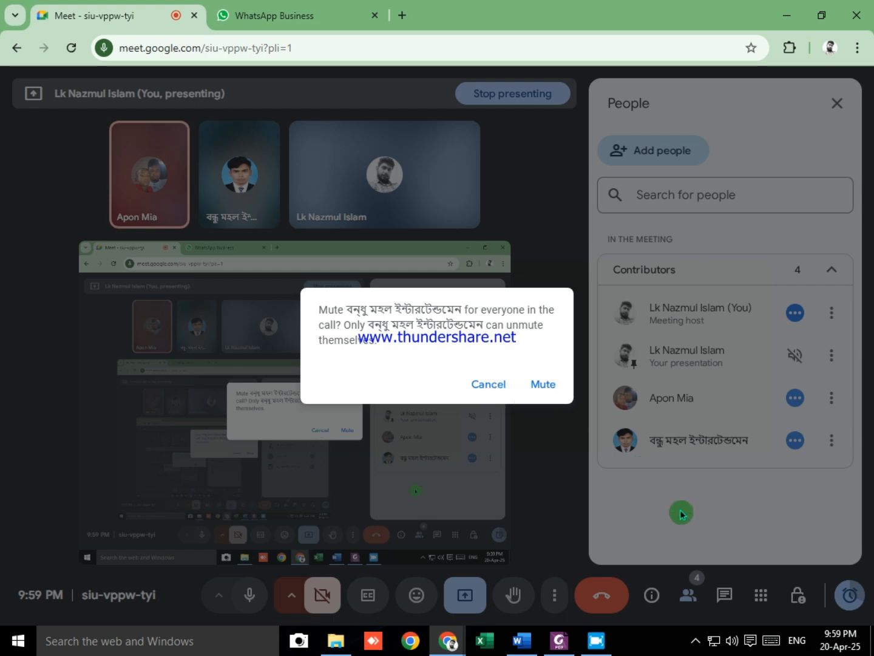
{"action": "left_click", "coordinate": [657, 526]}
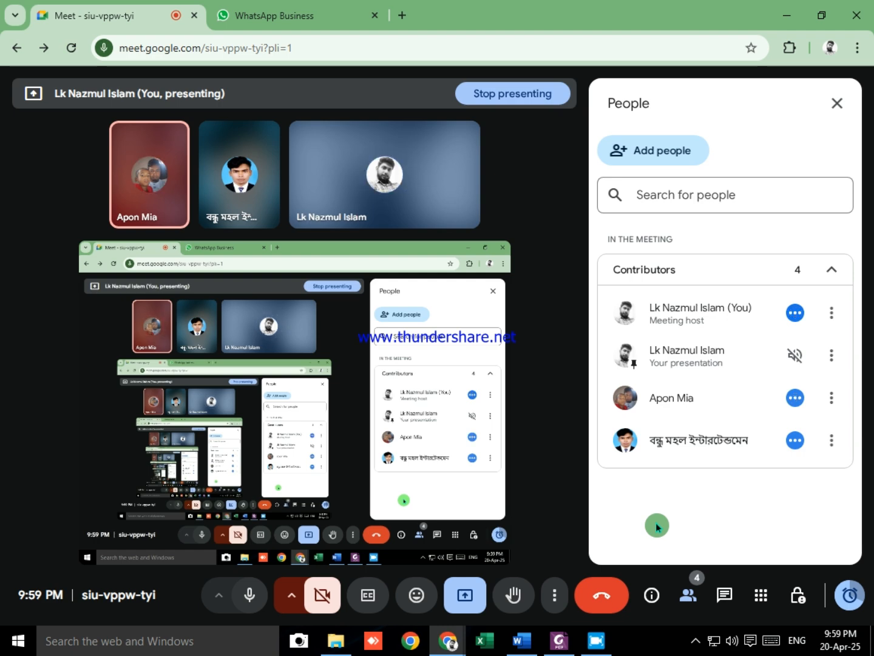
Step: Mute the third contributor in the meeting's people list for everyone in the call
{"action": "left_click", "coordinate": [792, 400]}
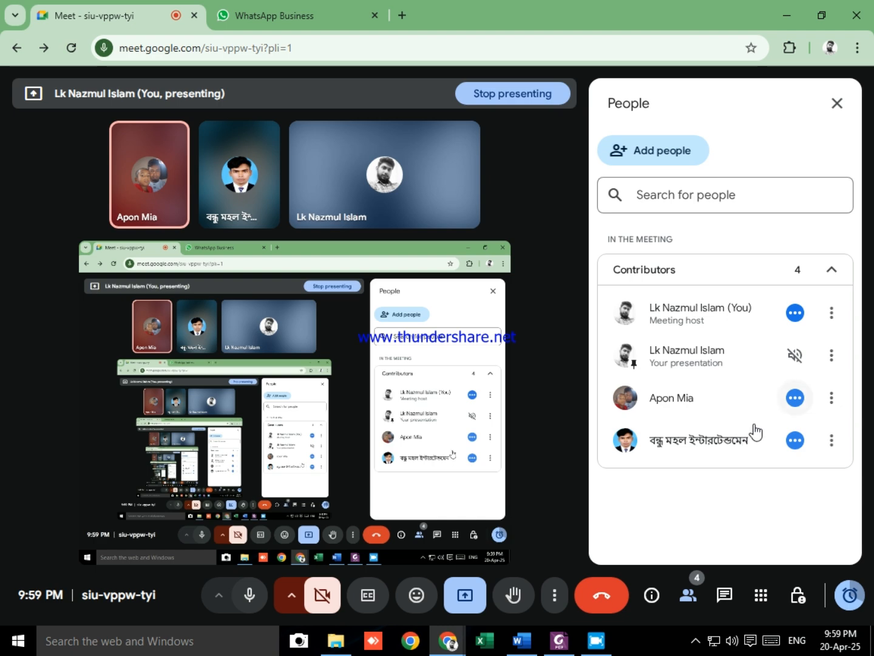
{"action": "left_click", "coordinate": [790, 403]}
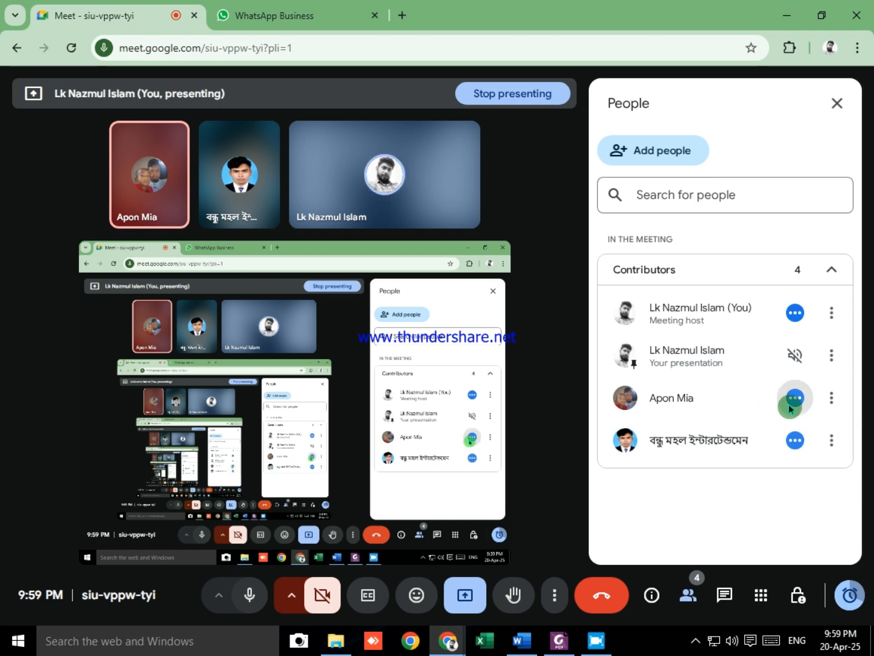
{"action": "left_click", "coordinate": [790, 404]}
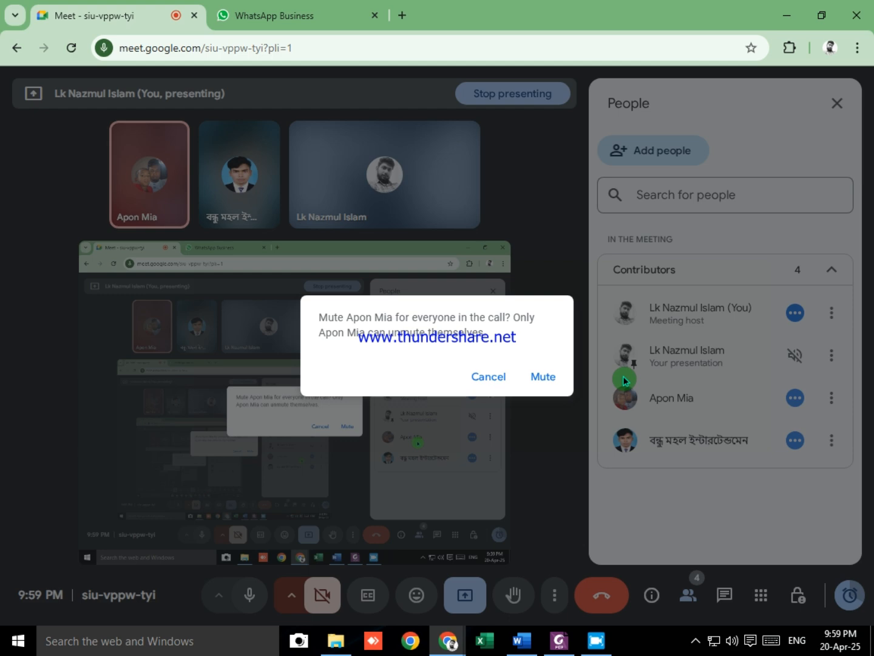
{"action": "left_click", "coordinate": [547, 379]}
Step: Mute the last contributor in the meeting's people list for everyone in the call
{"action": "left_click", "coordinate": [794, 441]}
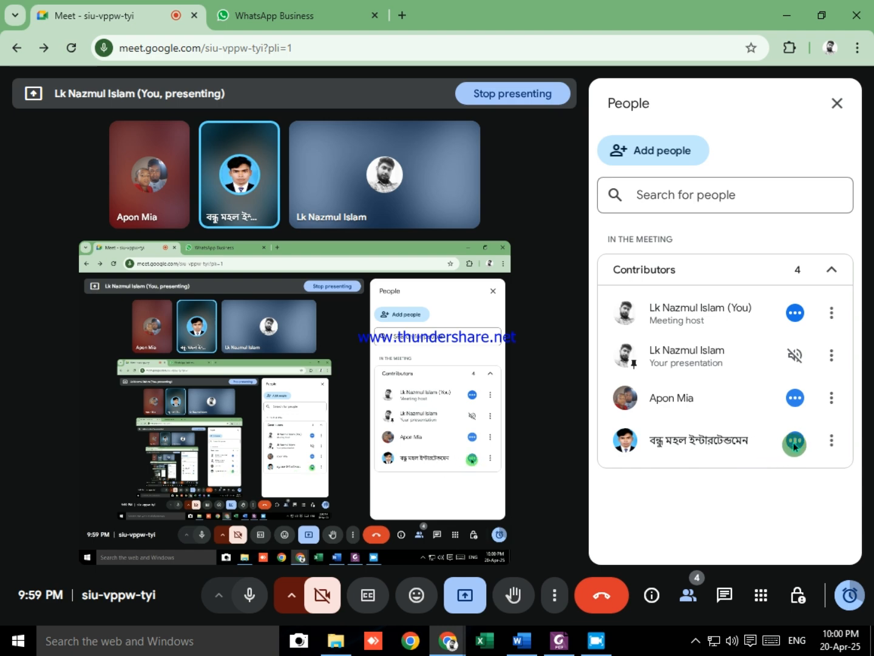
{"action": "left_click", "coordinate": [796, 449]}
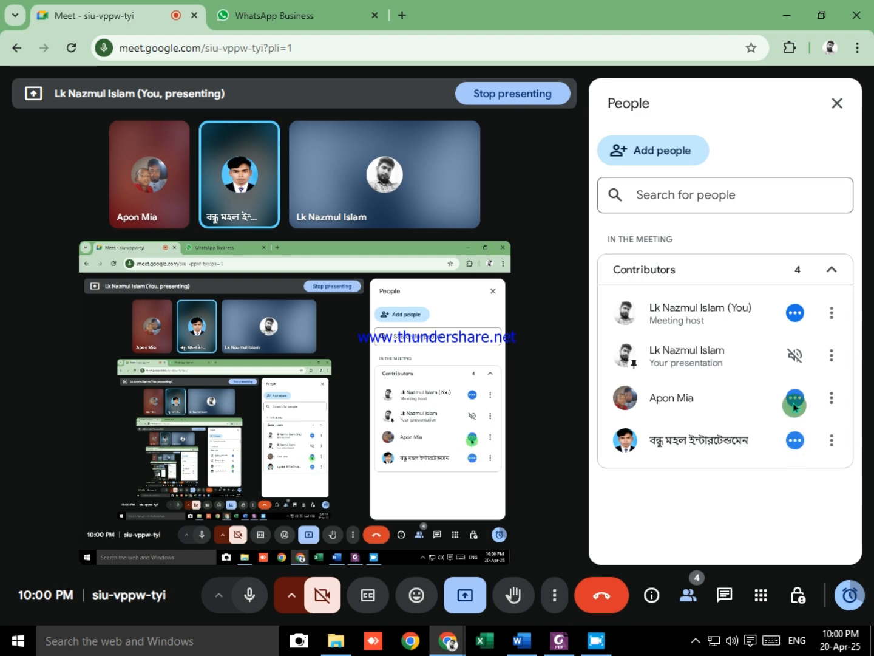
{"action": "left_click", "coordinate": [796, 440]}
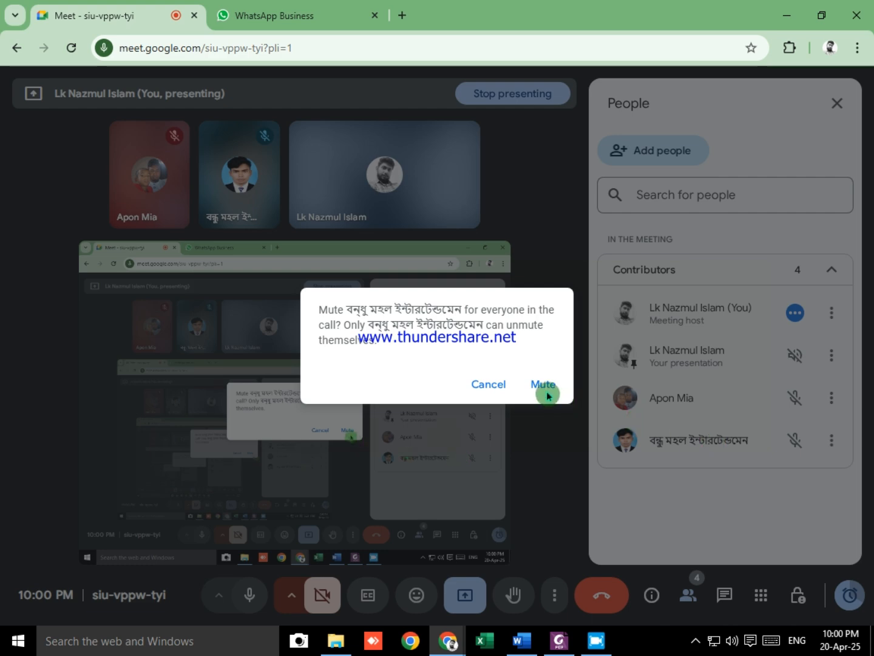
{"action": "left_click", "coordinate": [543, 385]}
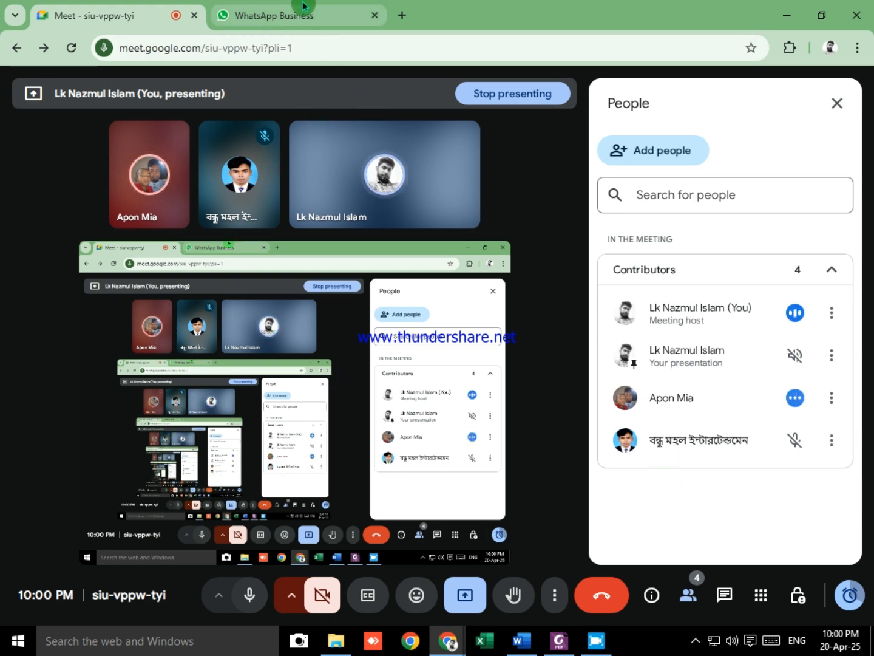
{"action": "mouse_move", "coordinate": [304, 8]}
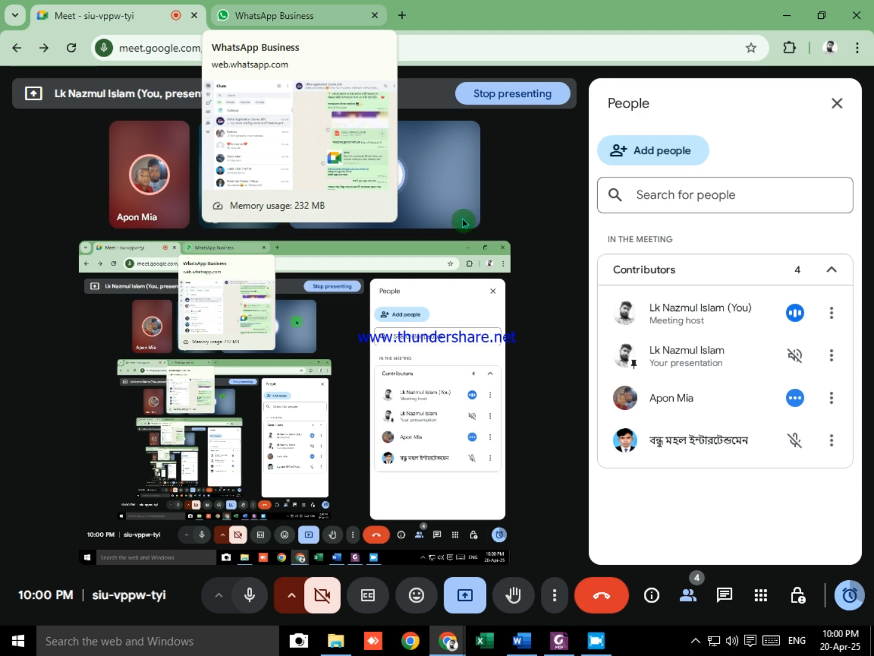
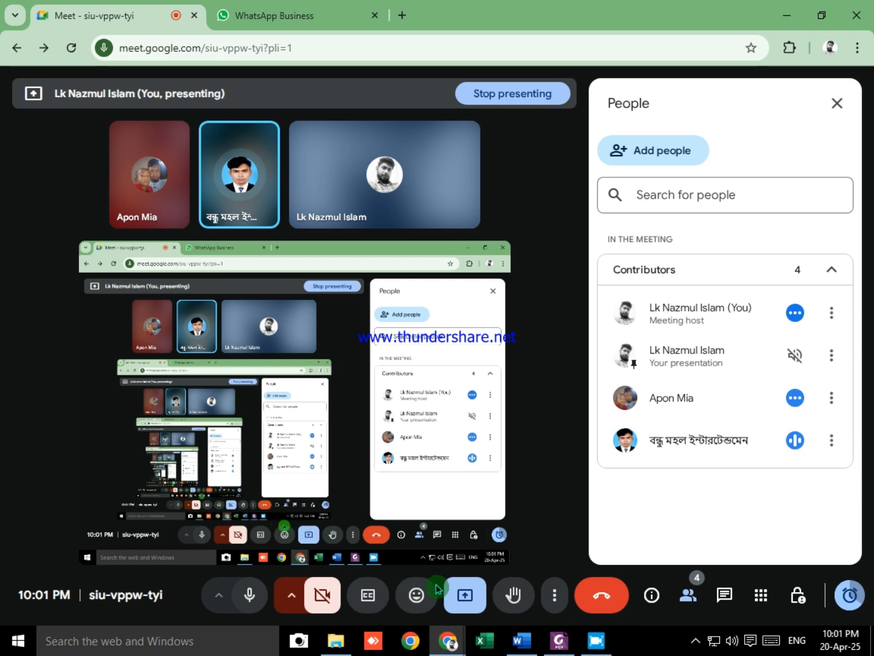
Step: Stop presenting the screen in the Meet call and turn on the camera, dismissing the microphone alert
{"action": "left_click", "coordinate": [516, 92]}
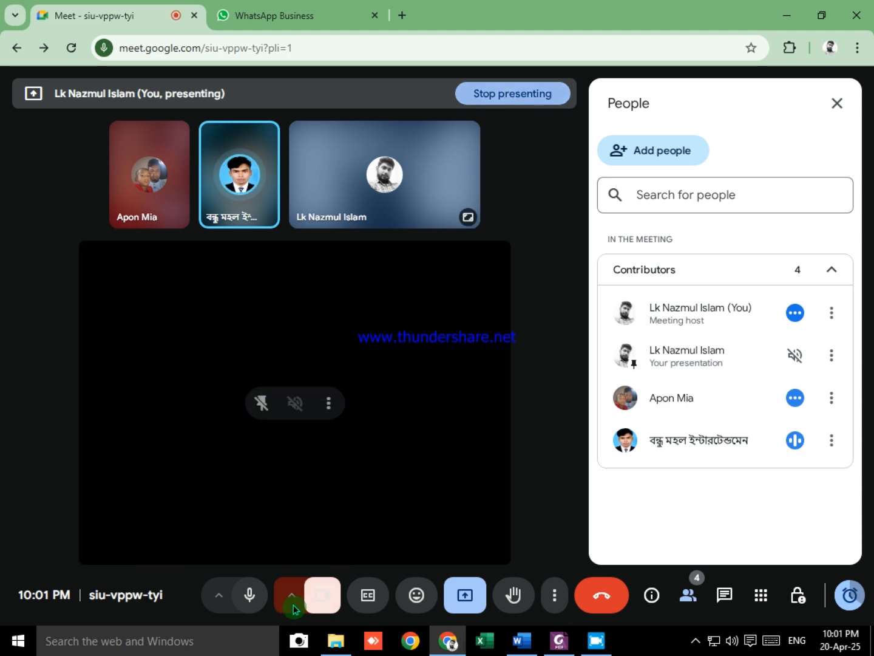
{"action": "left_click", "coordinate": [320, 609]}
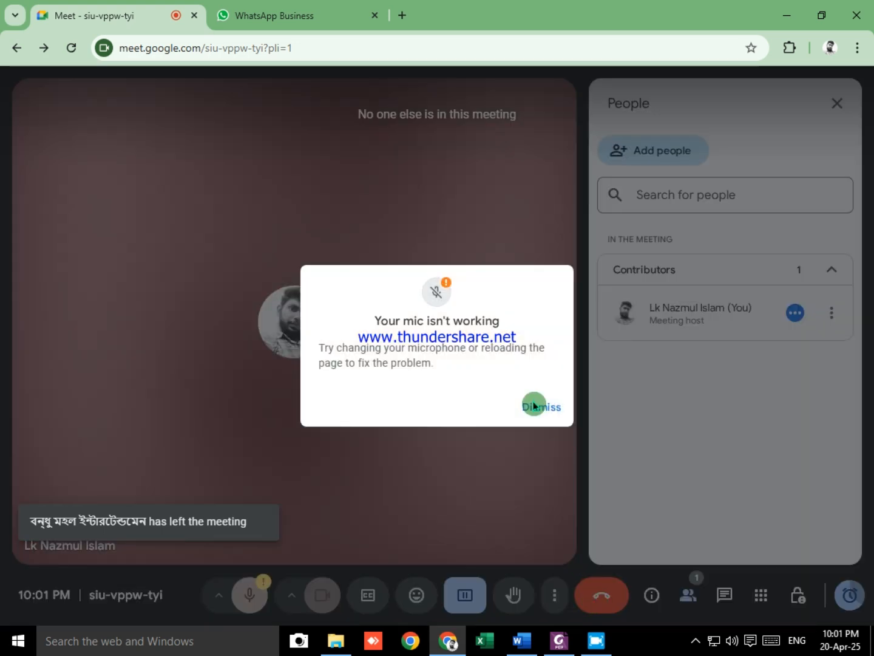
{"action": "left_click", "coordinate": [534, 405]}
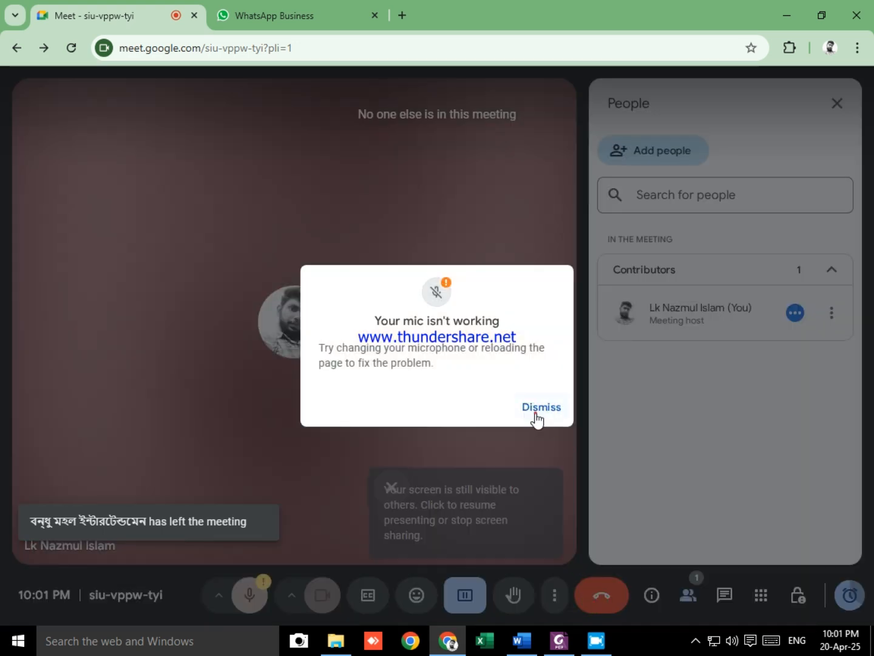
Step: Try to leave the Meet call, end the remaining screen share and switch to Free Screen Recorder
{"action": "left_click", "coordinate": [597, 601]}
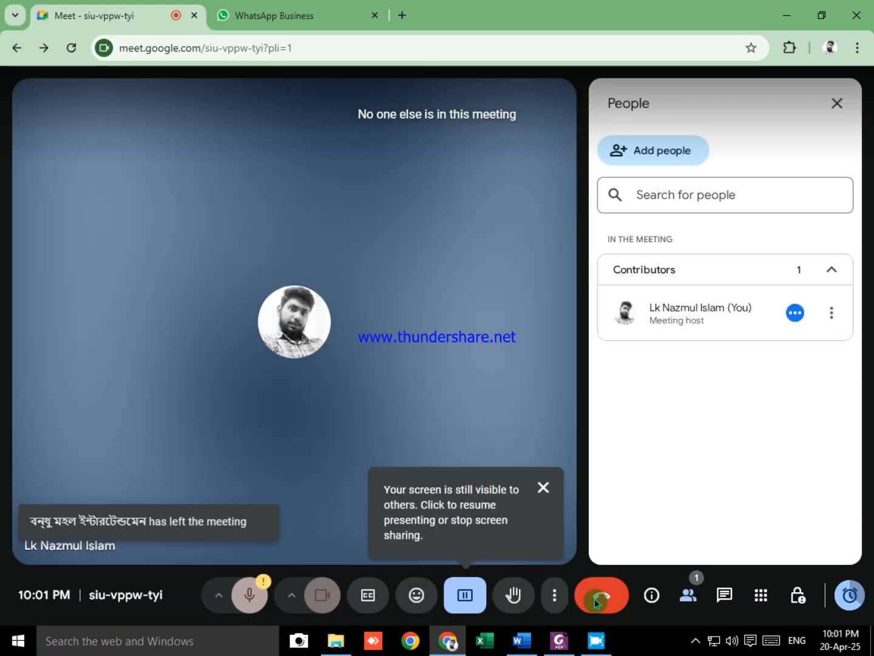
{"action": "left_click", "coordinate": [483, 580]}
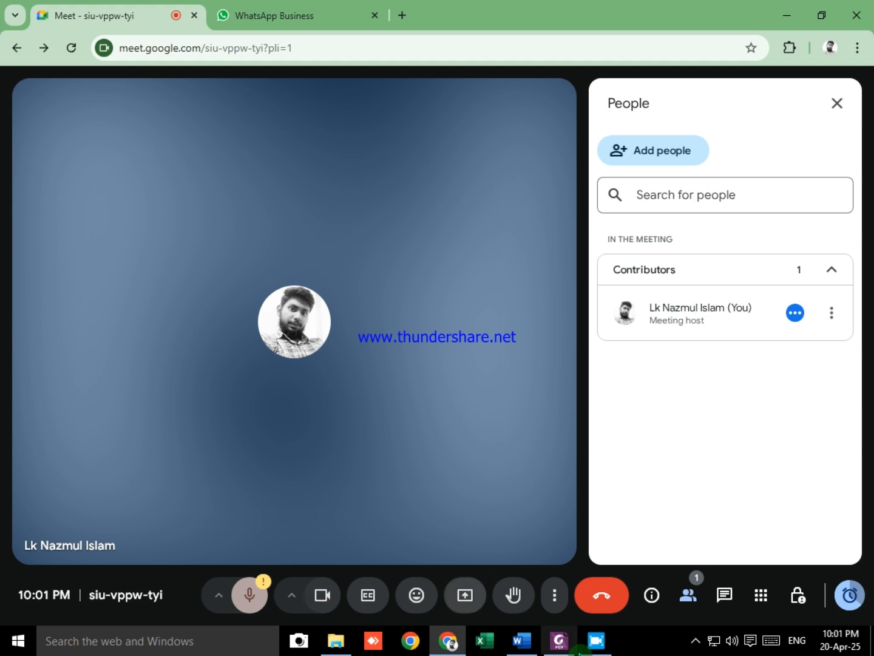
{"action": "left_click", "coordinate": [597, 645]}
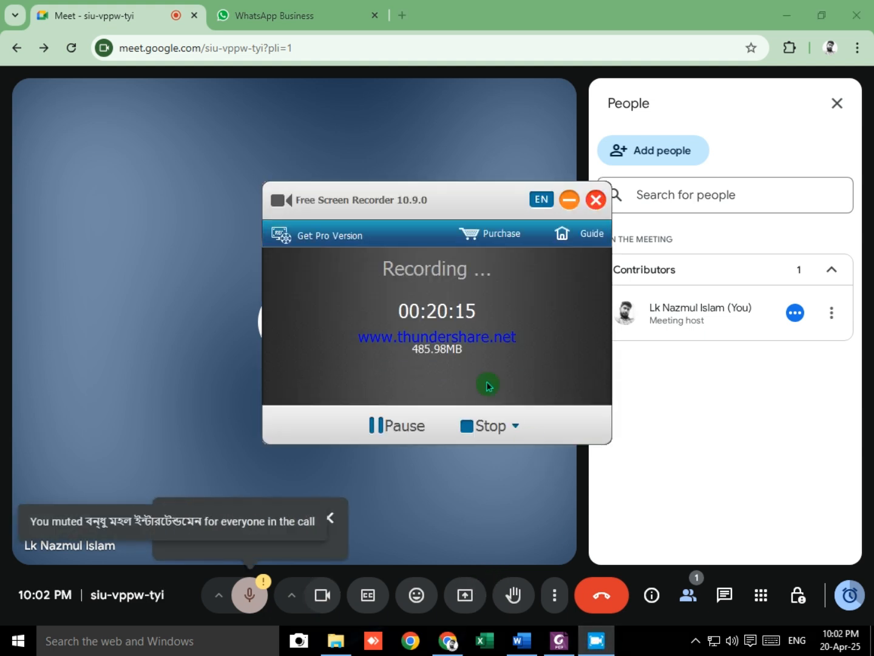